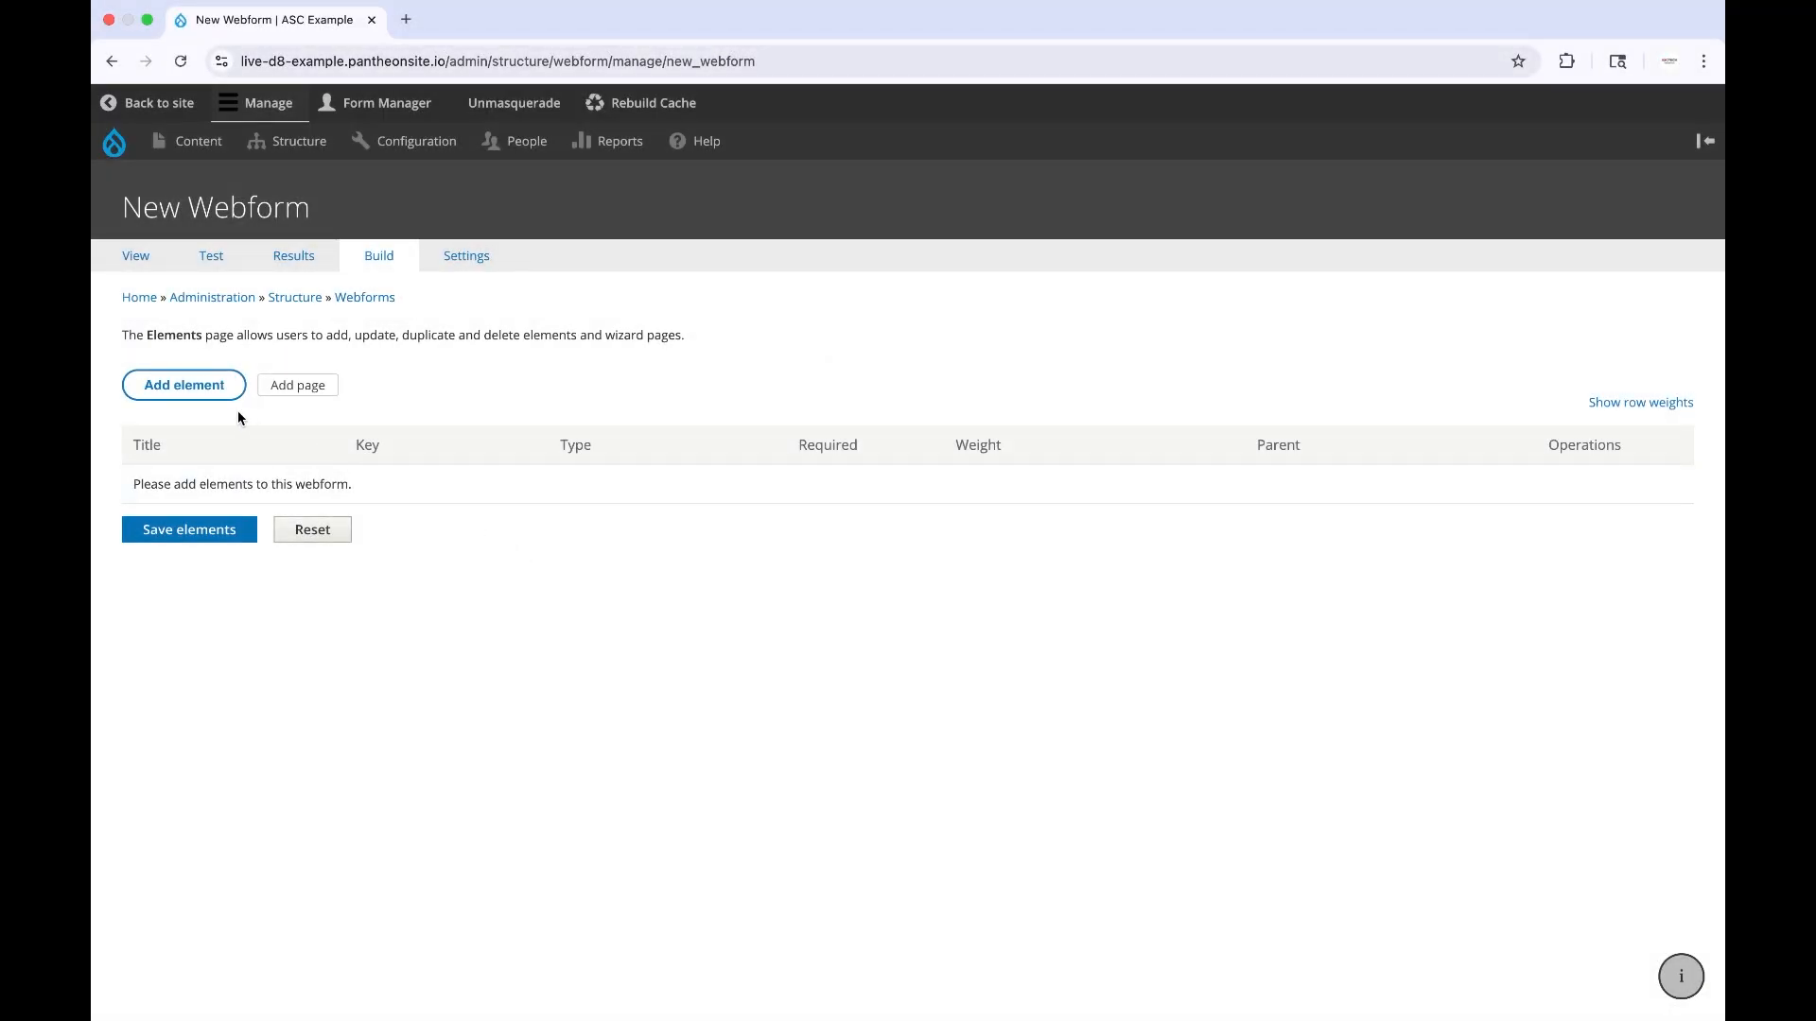
Open the list of available elements for the webform and show a preview of each one.
{"action": "left_click", "coordinate": [210, 399]}
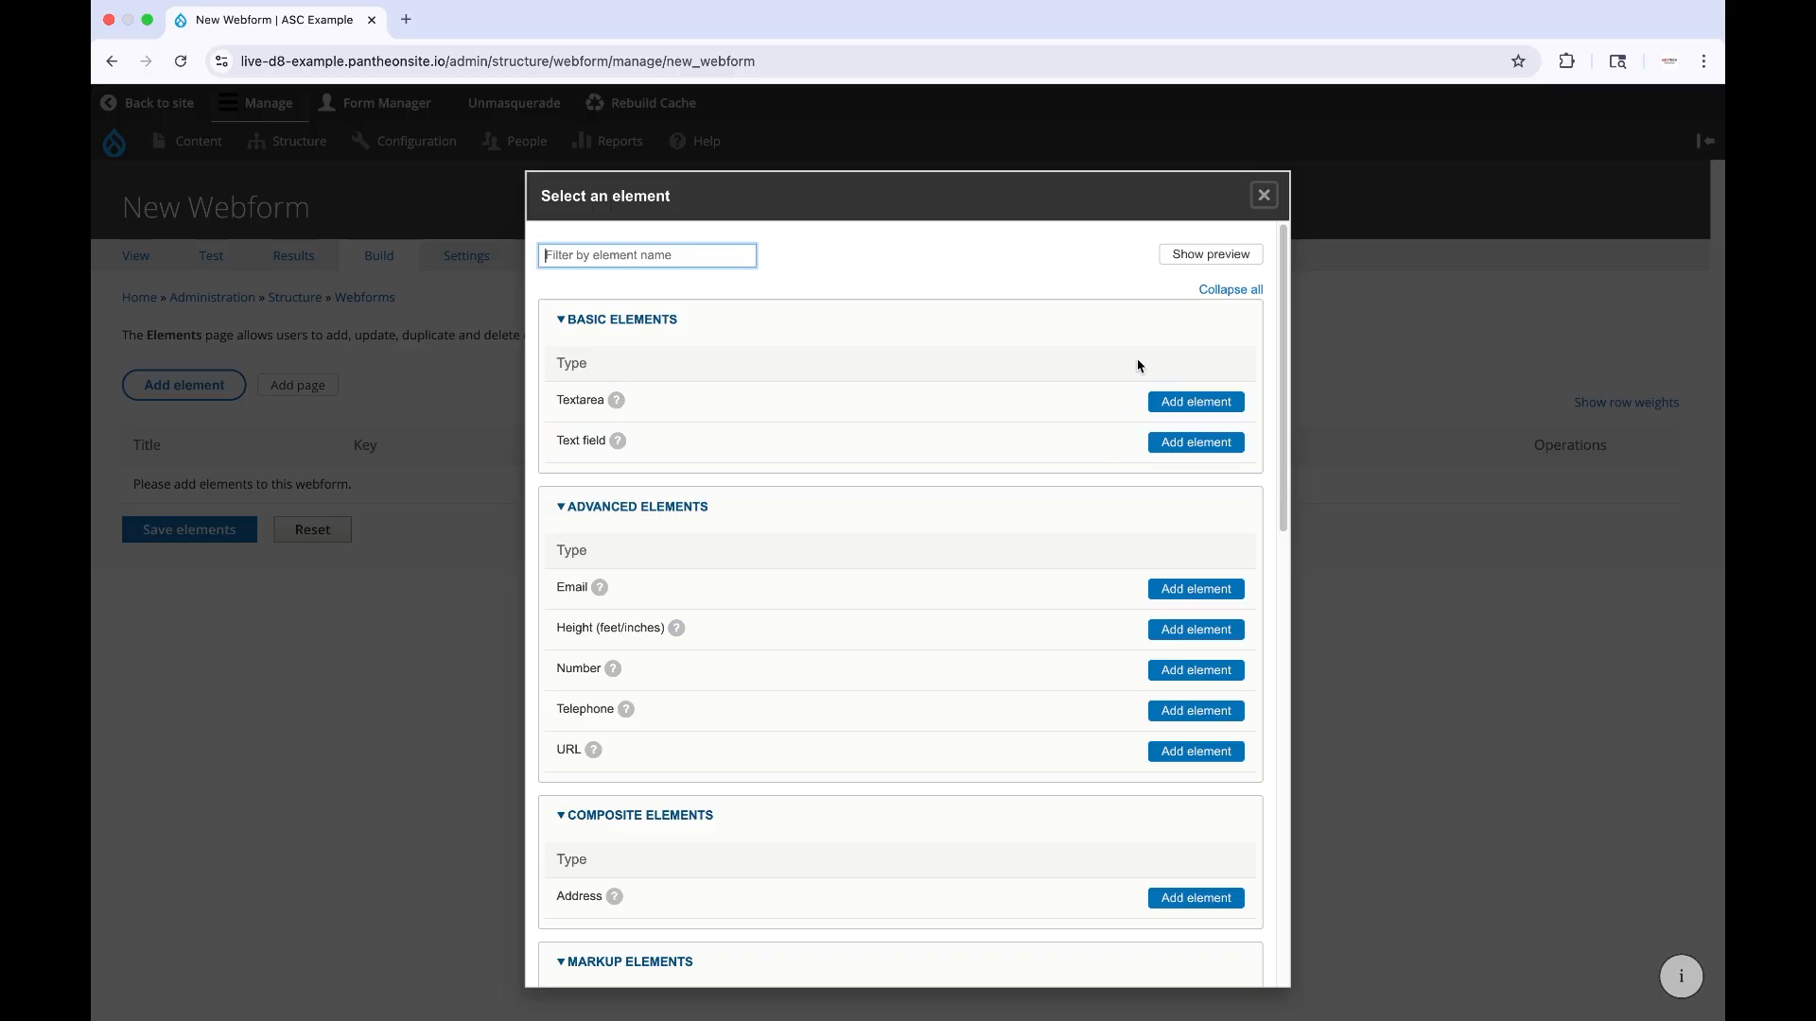
{"action": "left_click", "coordinate": [1181, 256]}
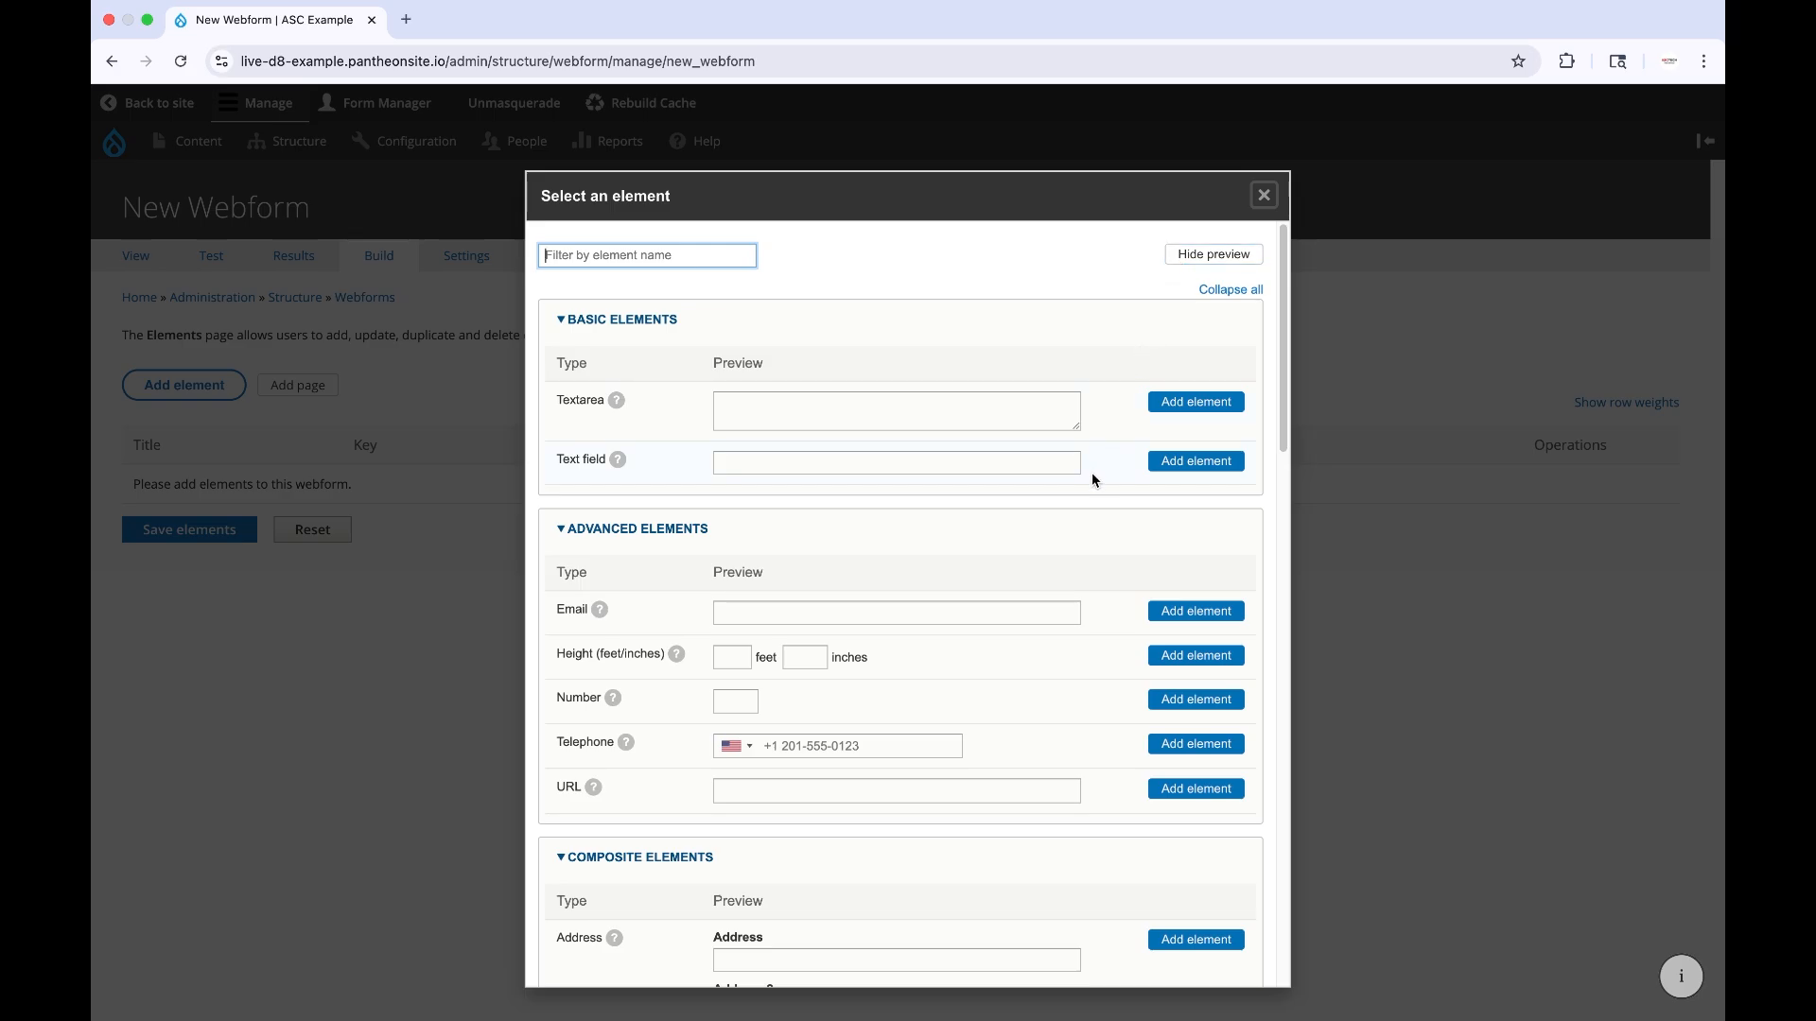
{"action": "scroll", "coordinate": [1092, 467], "scroll_direction": "down", "scroll_amount": 4}
{"action": "scroll", "coordinate": [1093, 463], "scroll_direction": "up", "scroll_amount": 4}
Add a Textarea element titled Comments, collapse its form display settings, and save it to the webform.
{"action": "left_click", "coordinate": [1218, 407]}
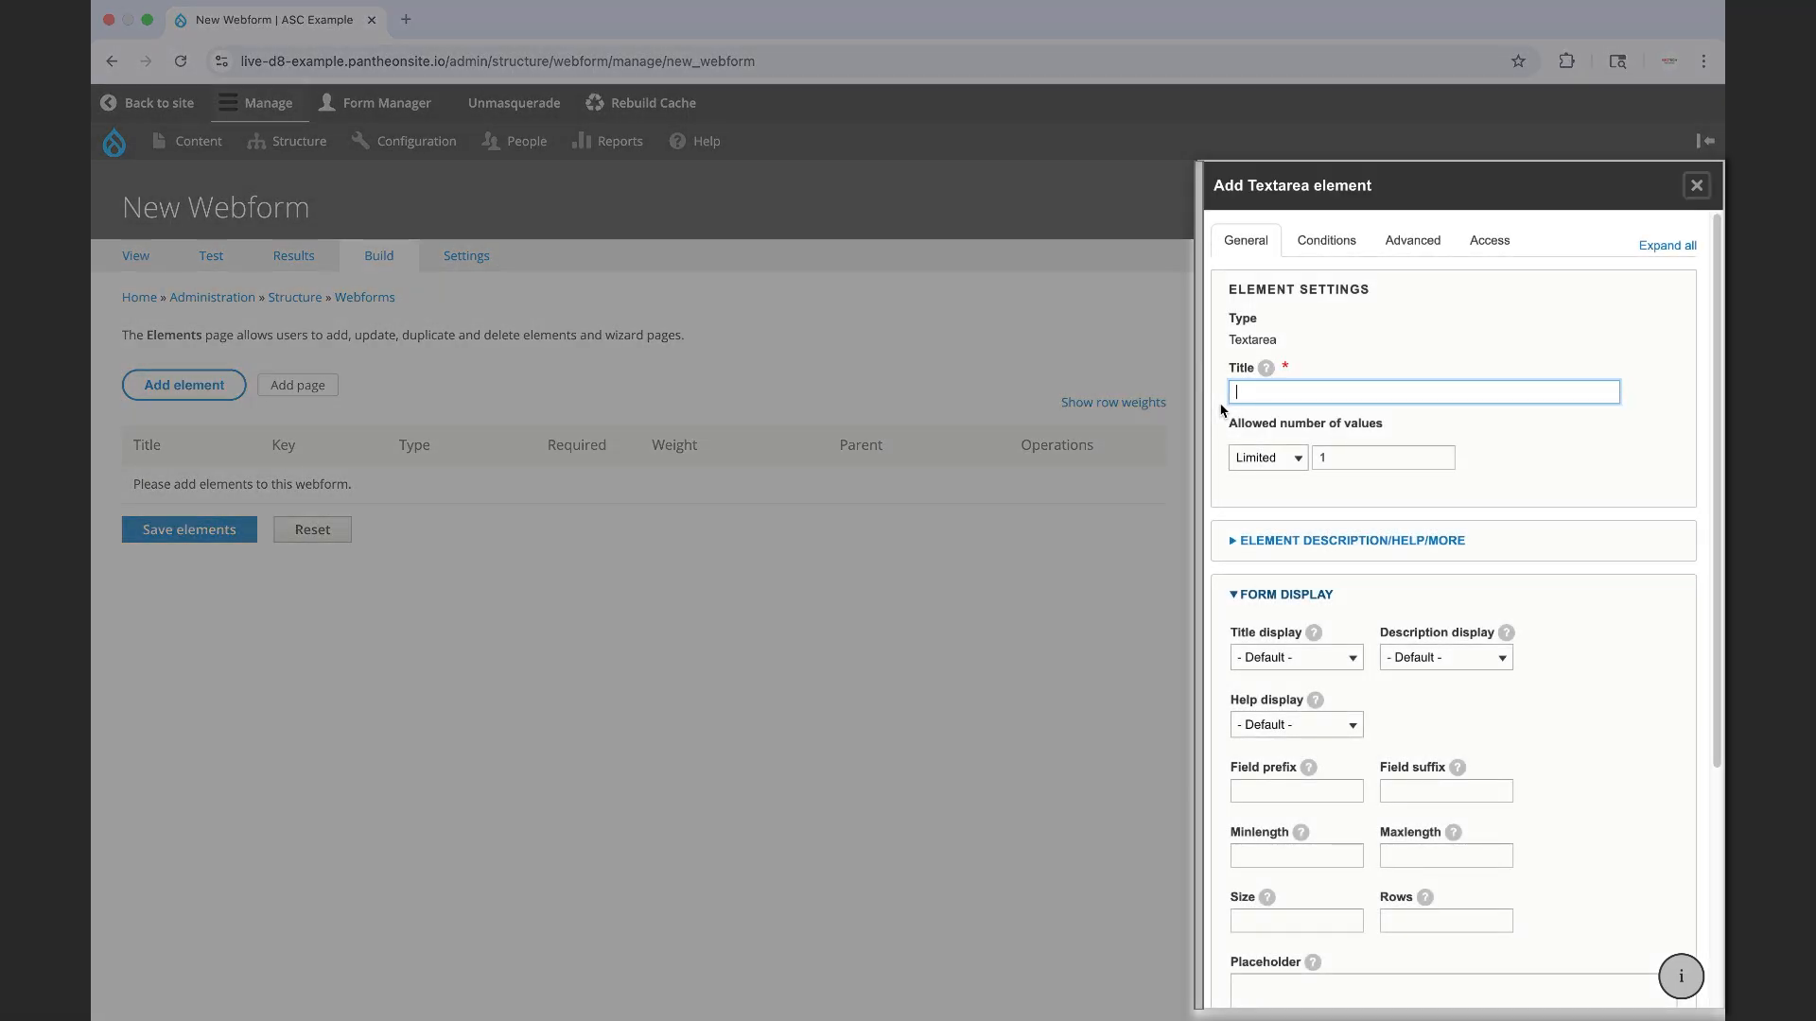
{"action": "left_click", "coordinate": [1240, 395]}
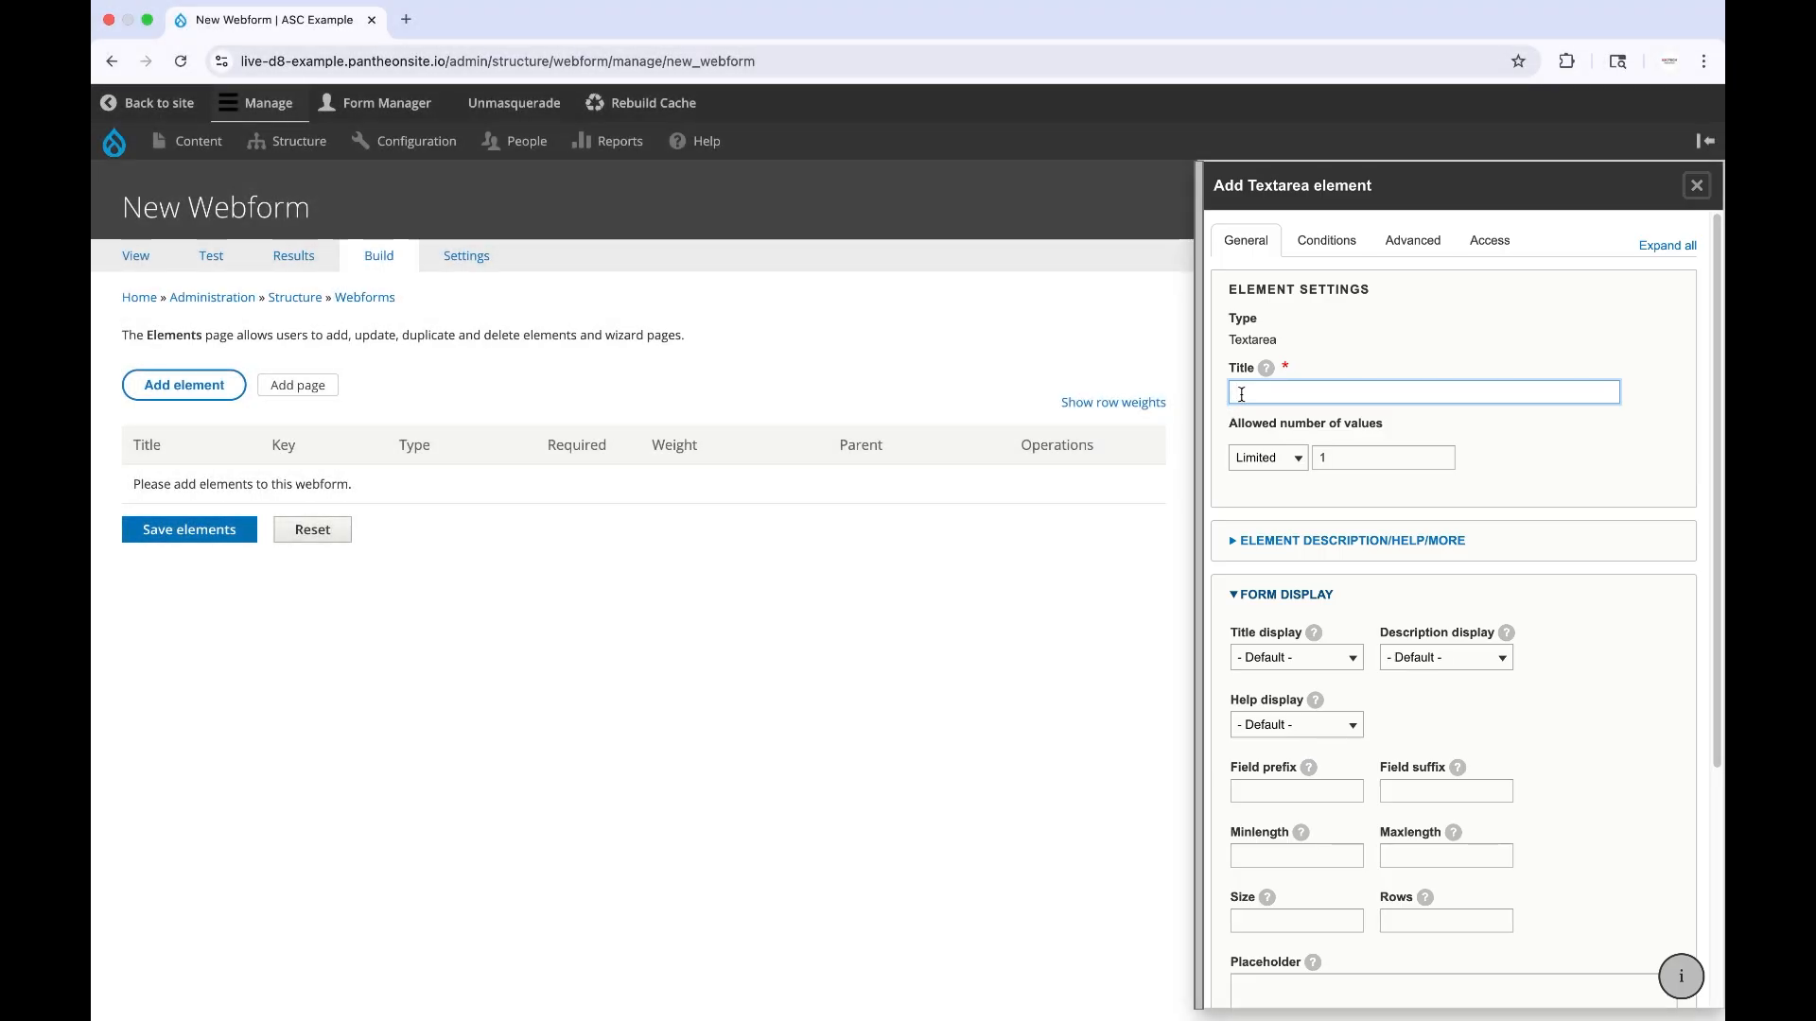
{"action": "left_click", "coordinate": [1240, 394]}
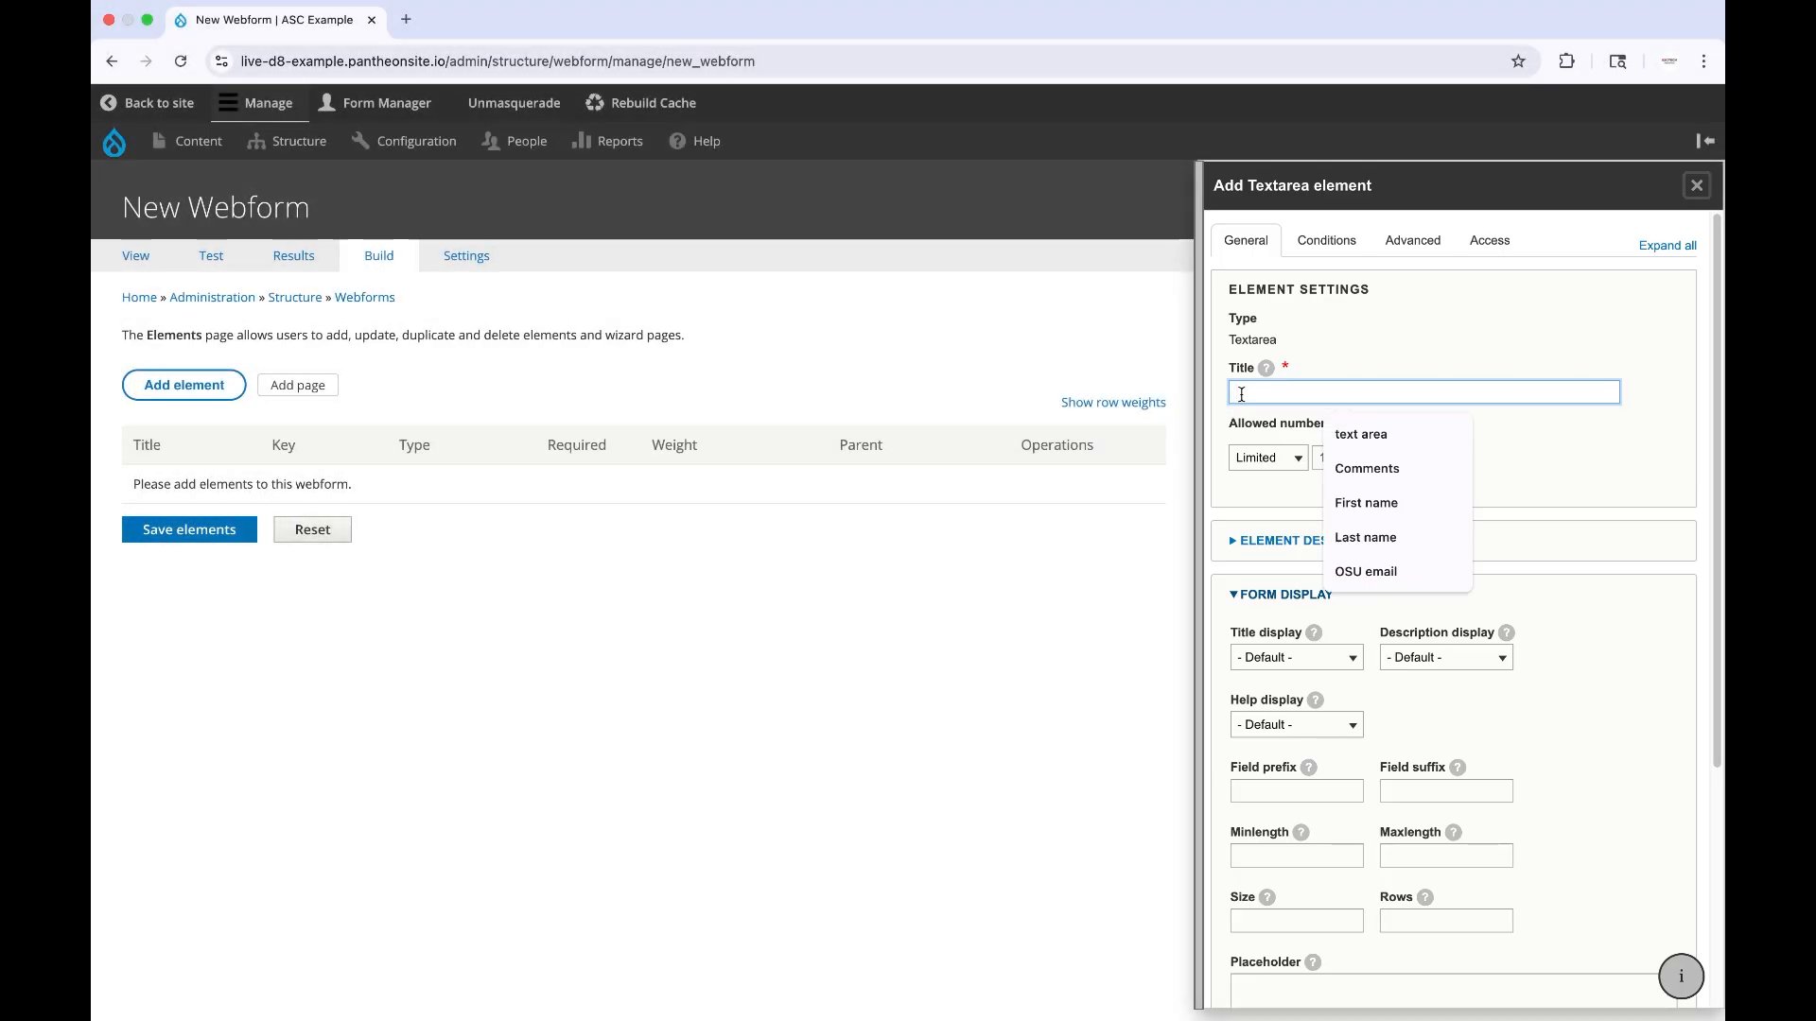
{"action": "type", "text": "Comments"}
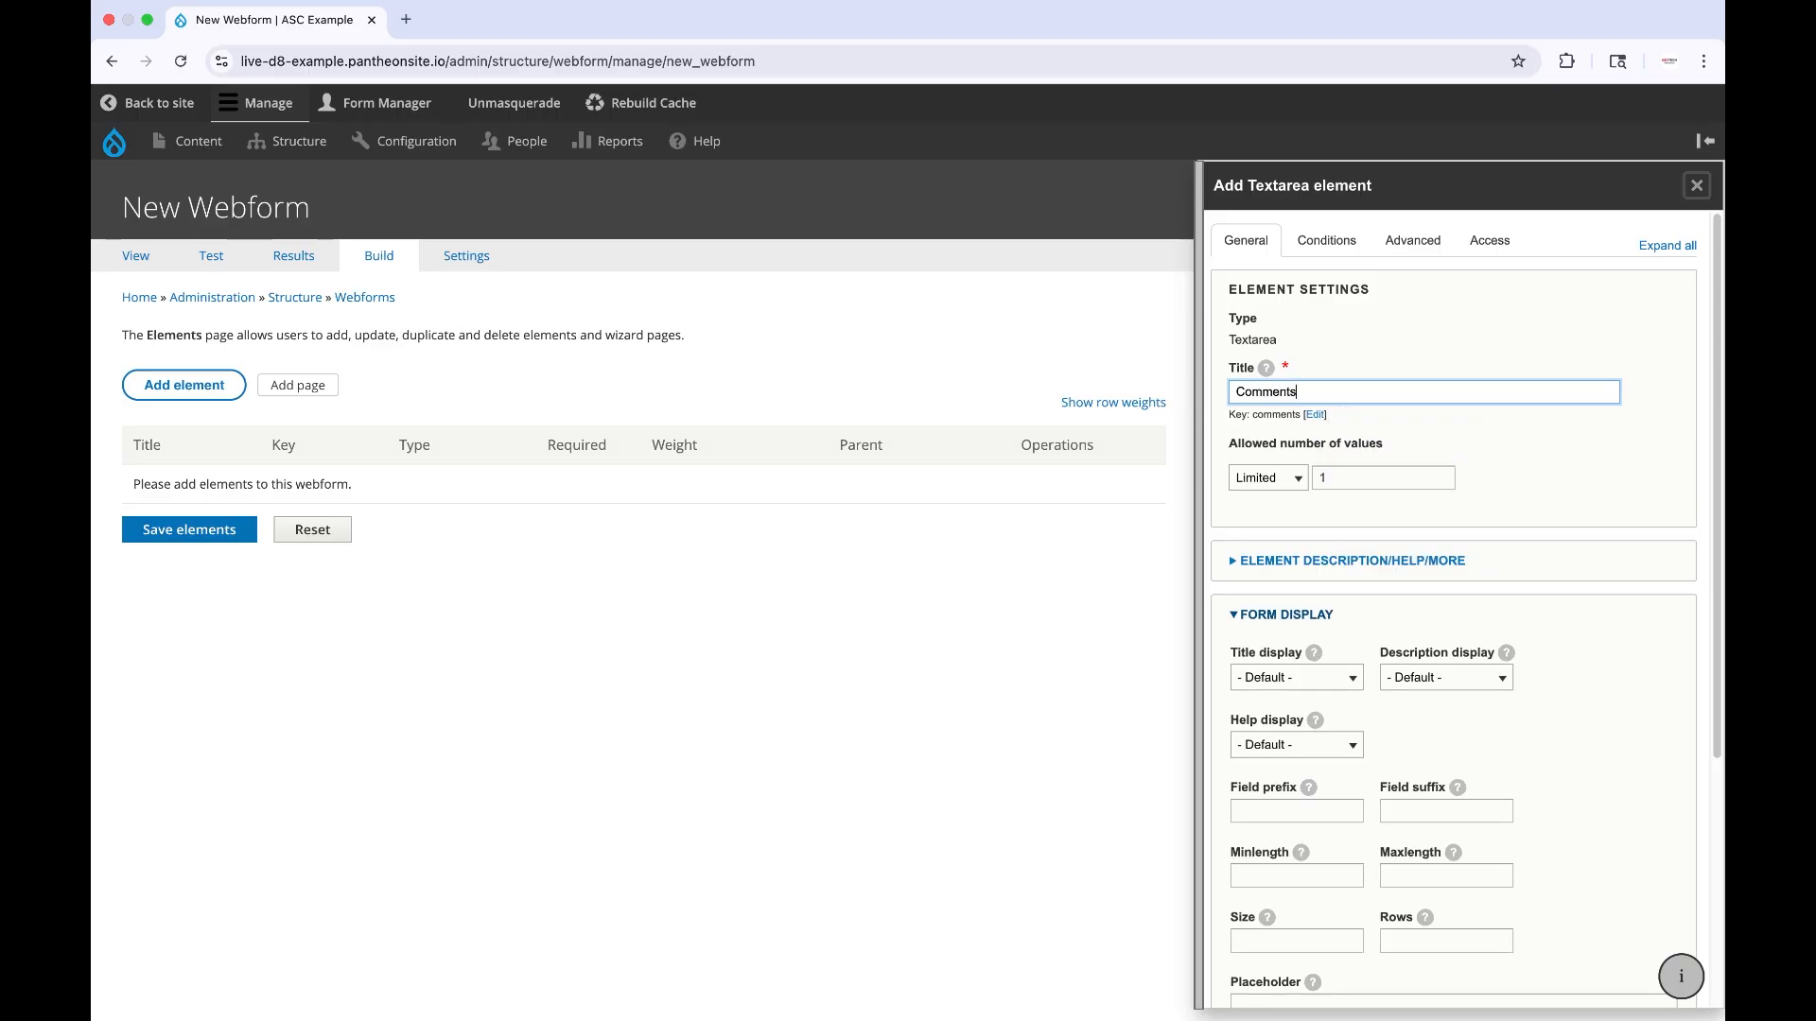
{"action": "left_click", "coordinate": [1389, 439]}
{"action": "scroll", "coordinate": [1388, 440], "scroll_direction": "down", "scroll_amount": 5}
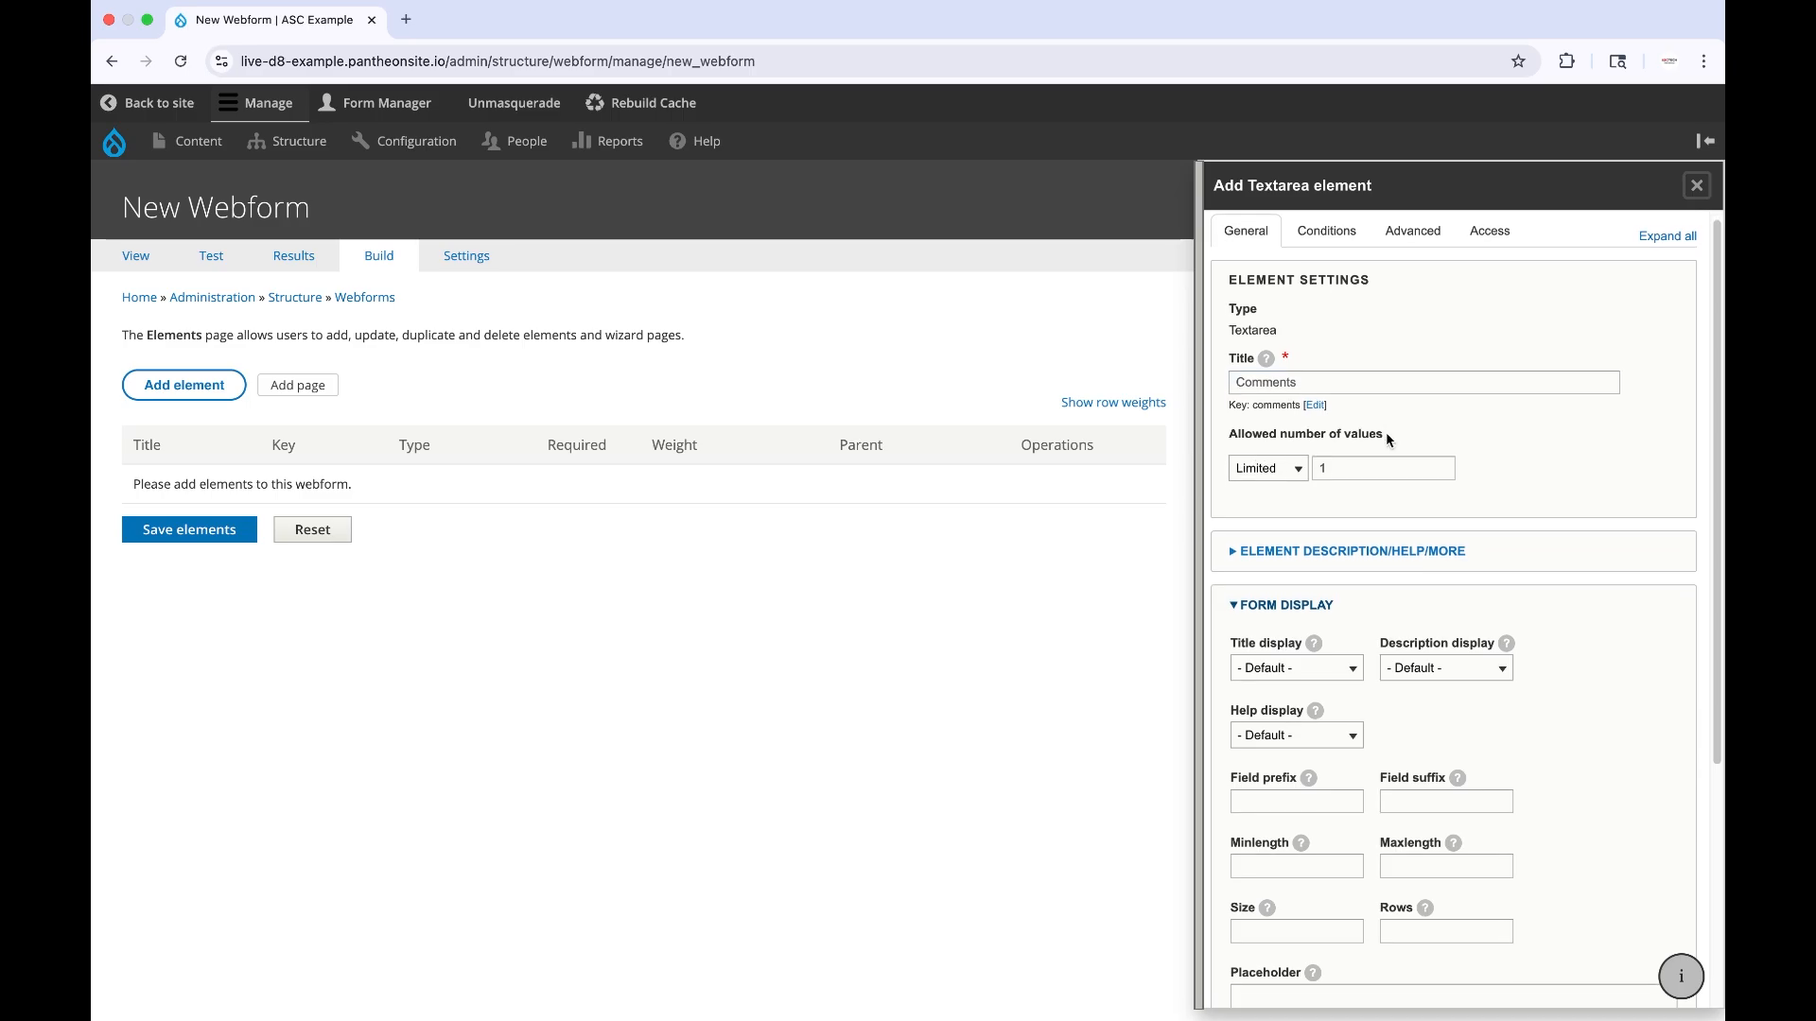
{"action": "scroll", "coordinate": [1388, 440], "scroll_direction": "up", "scroll_amount": 1}
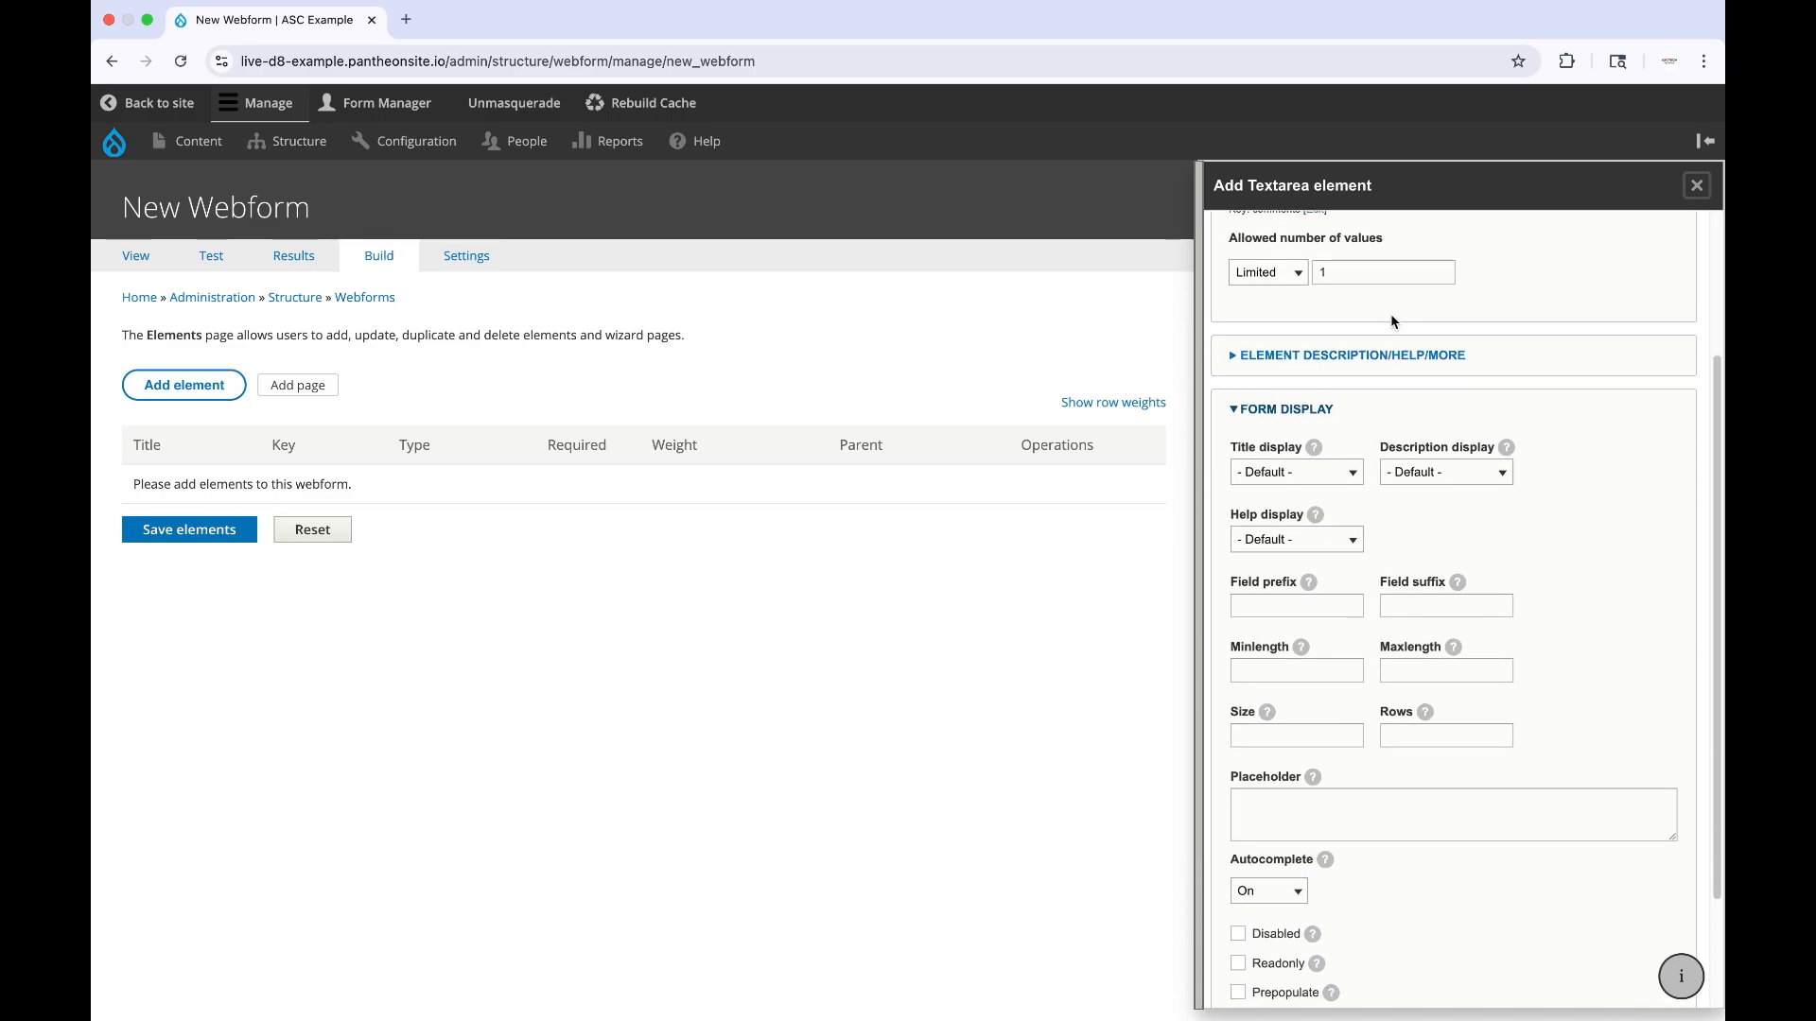
{"action": "left_click", "coordinate": [1347, 430]}
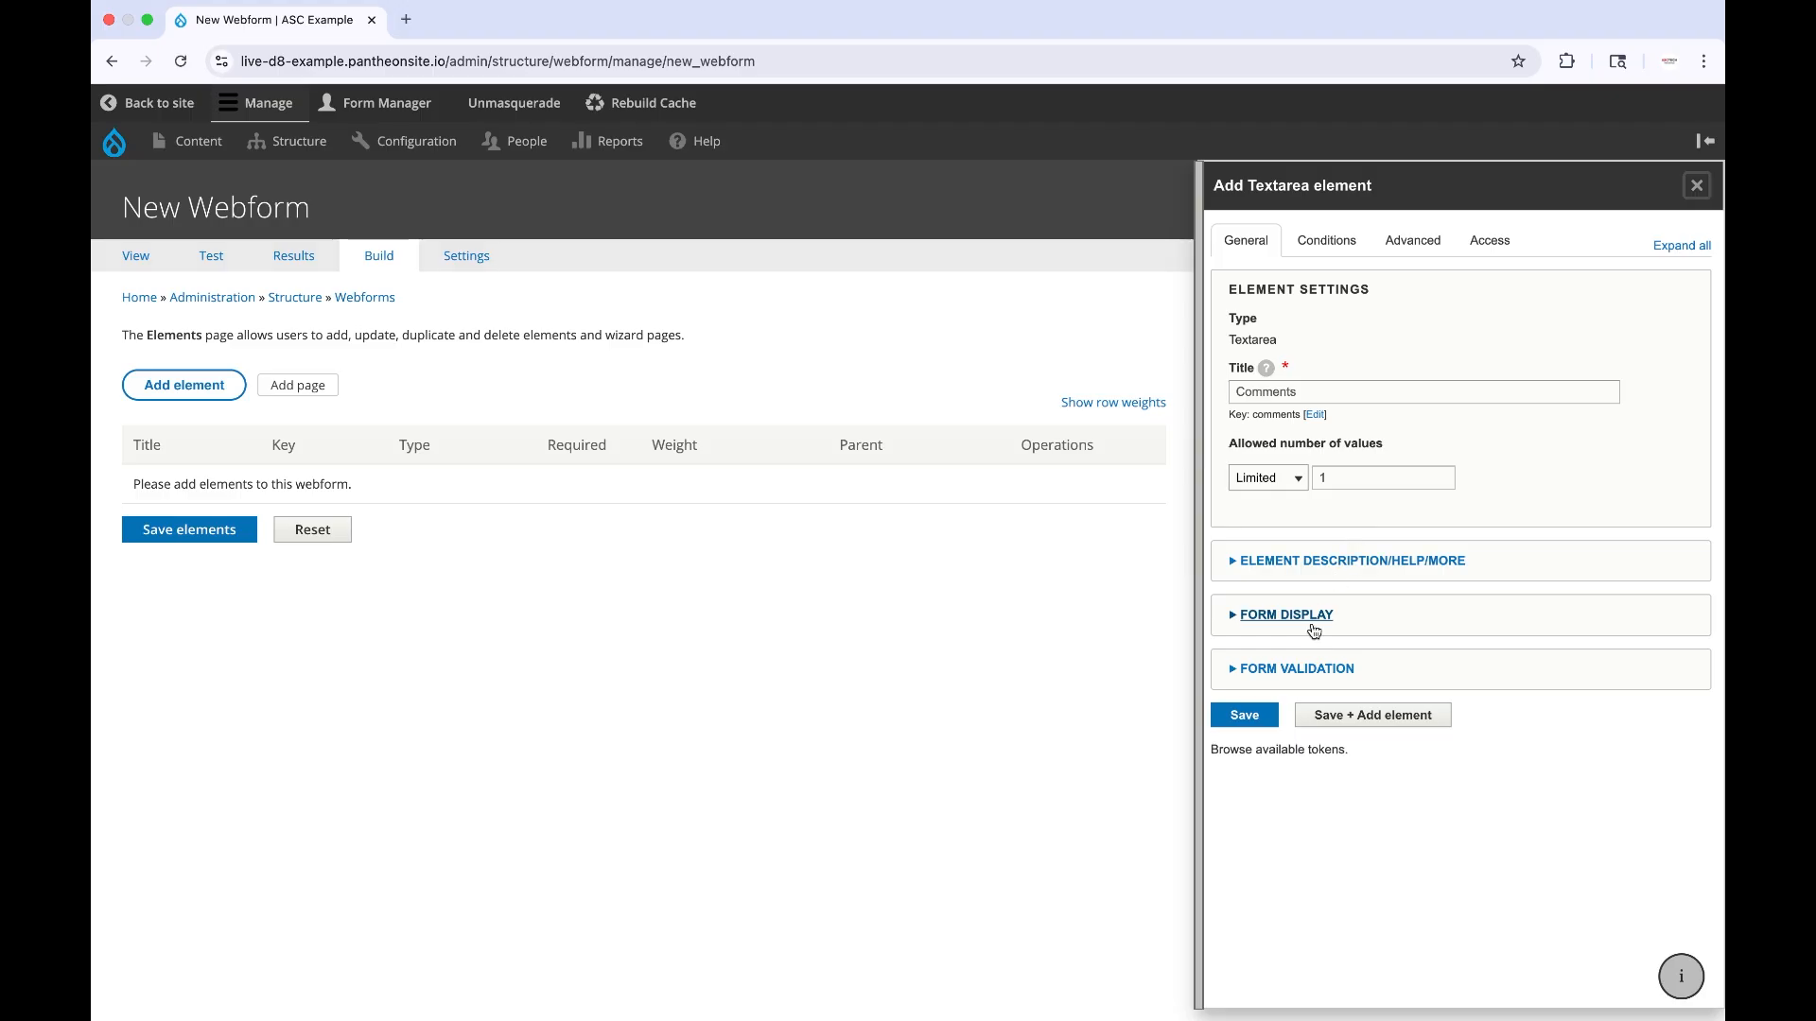
{"action": "left_click", "coordinate": [1250, 718]}
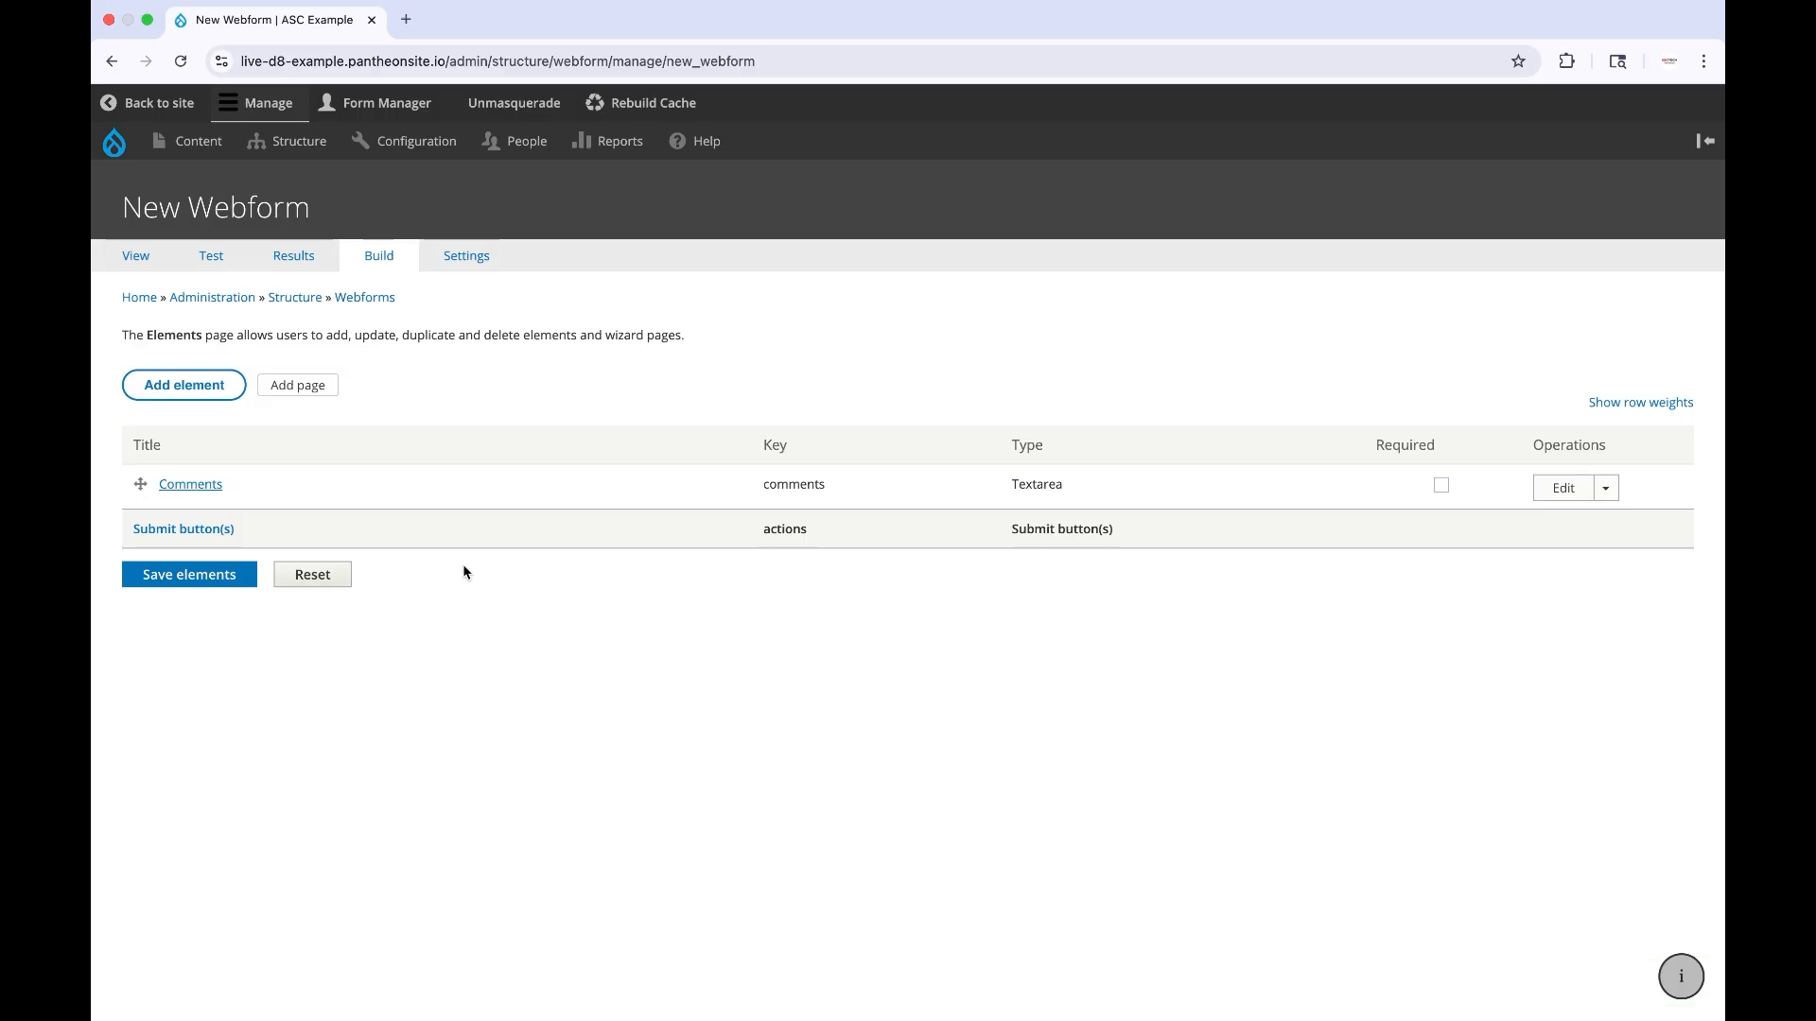
View the published form to check the Comments box, and return to building the form.
{"action": "left_click", "coordinate": [151, 257]}
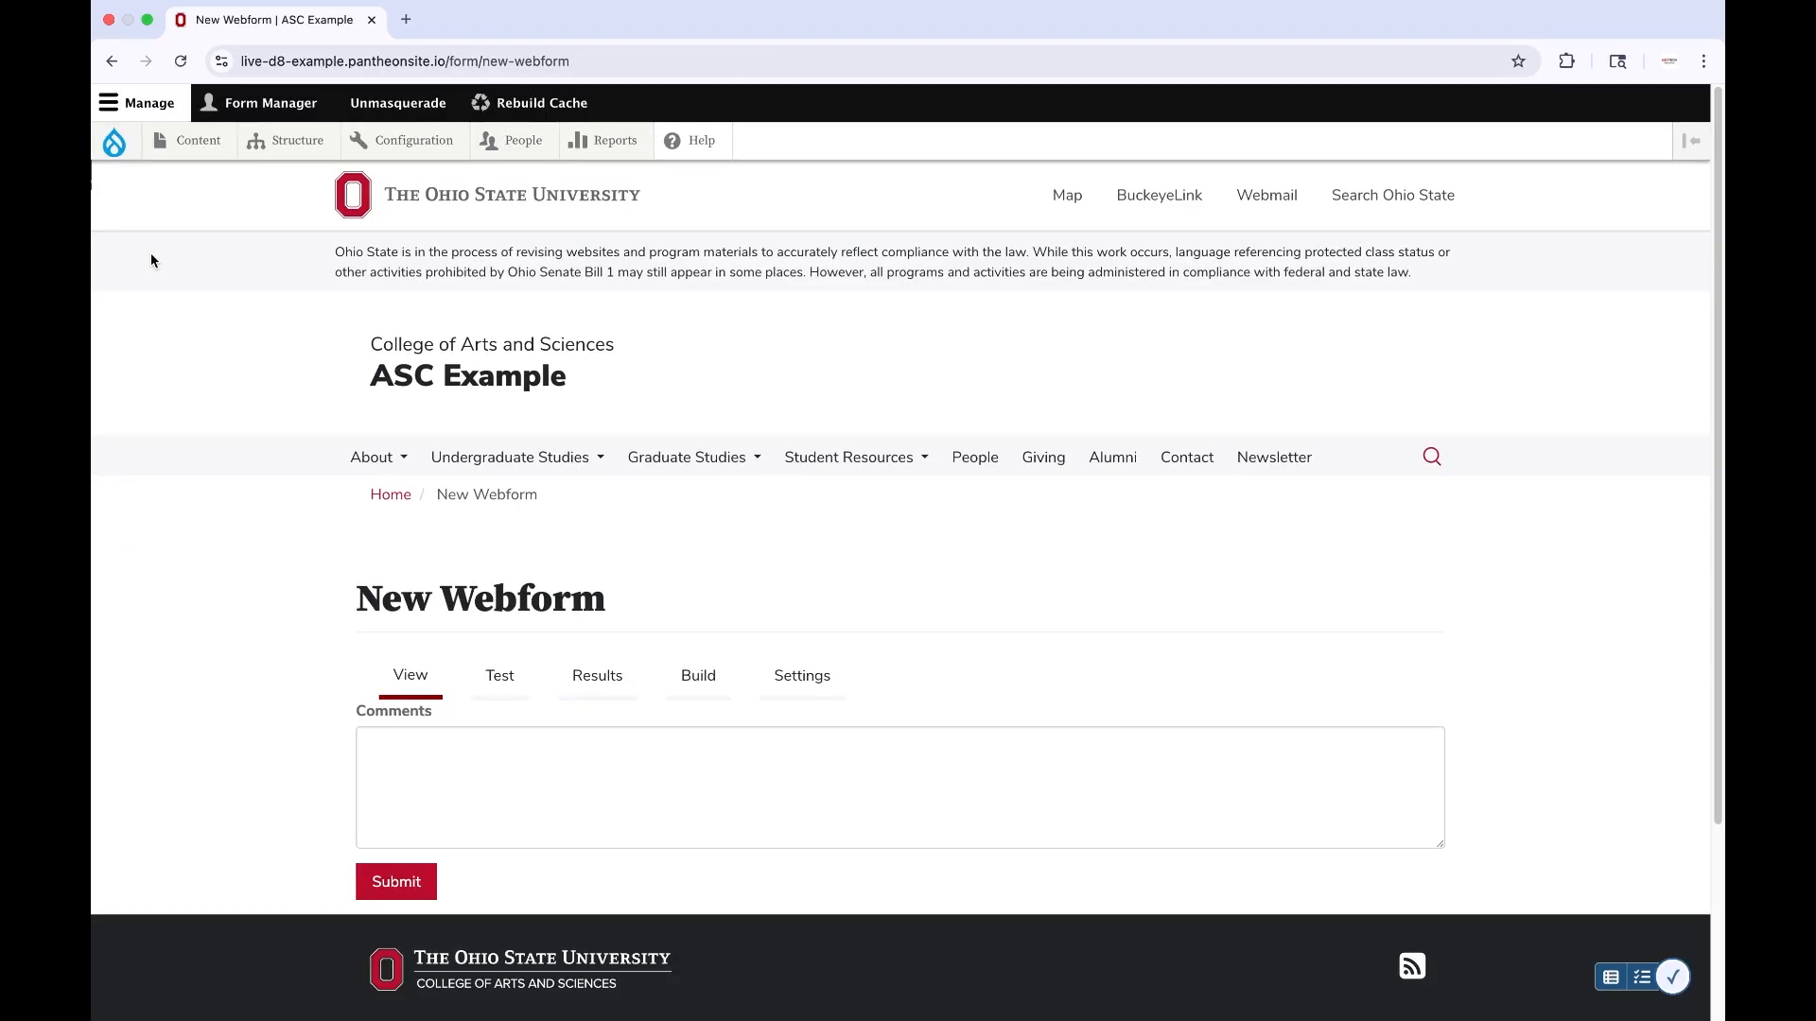
{"action": "scroll", "coordinate": [197, 603], "scroll_direction": "down", "scroll_amount": 1}
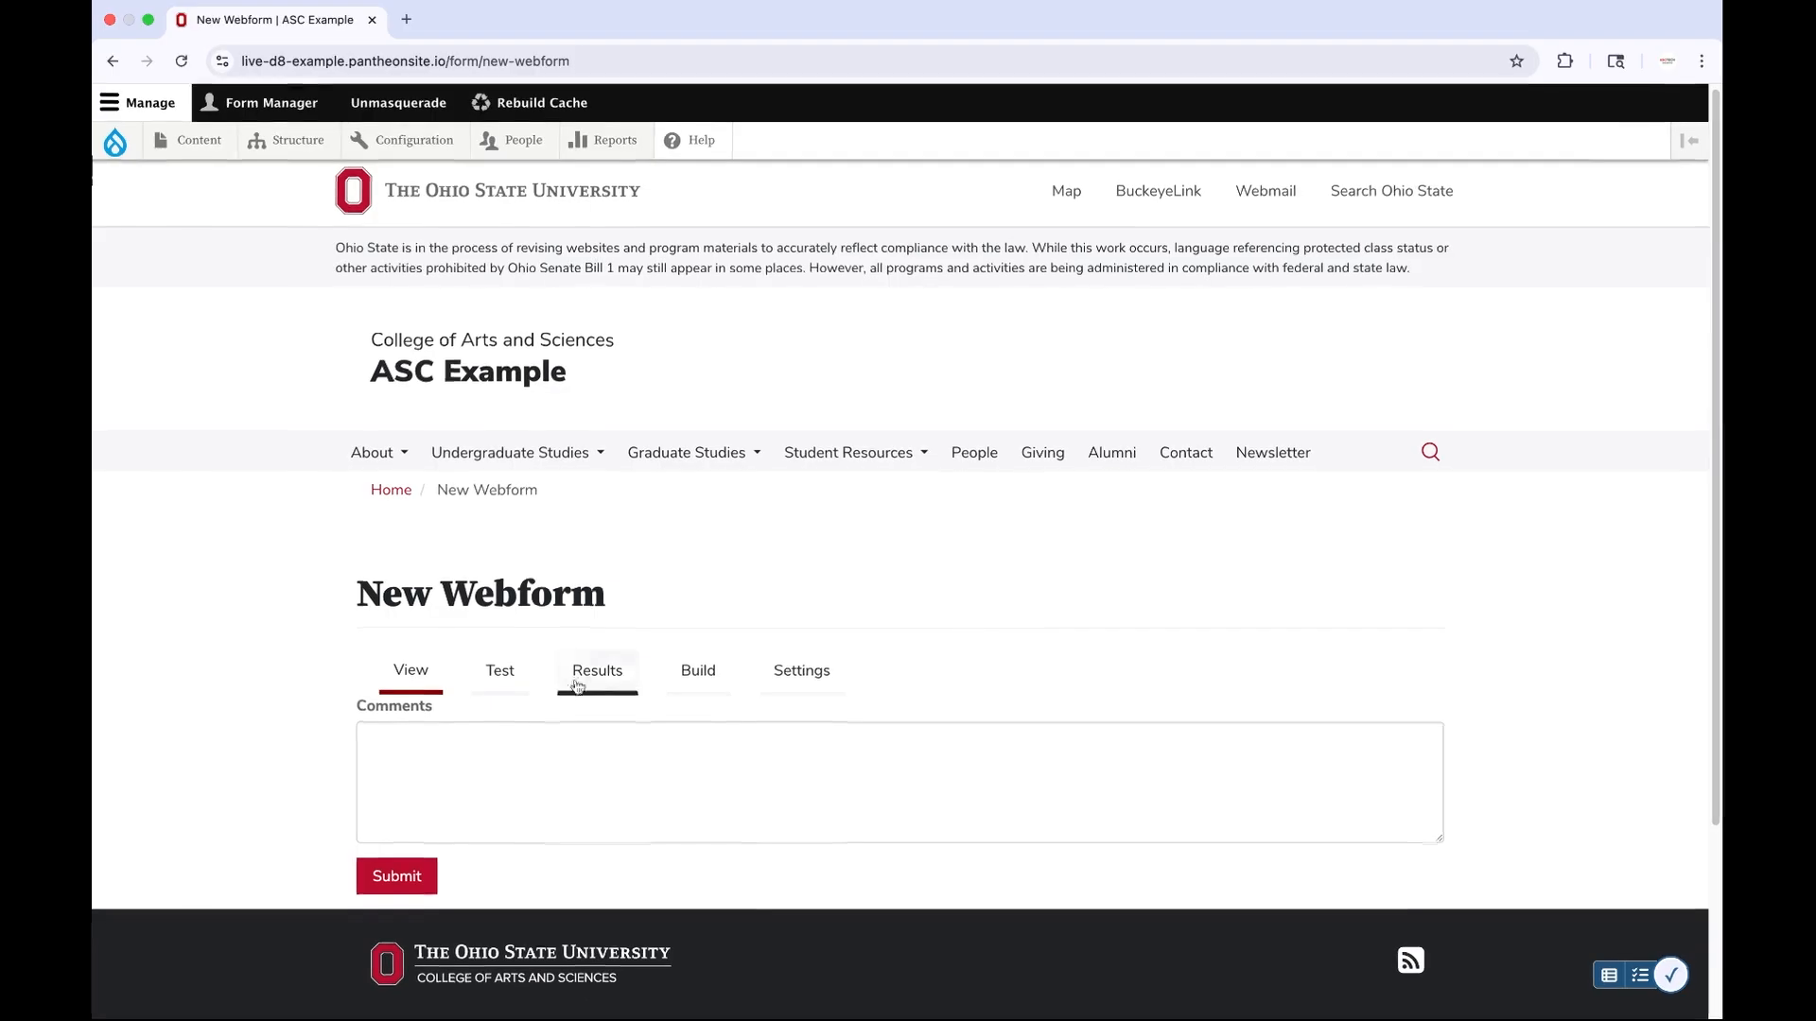
{"action": "left_click", "coordinate": [694, 677]}
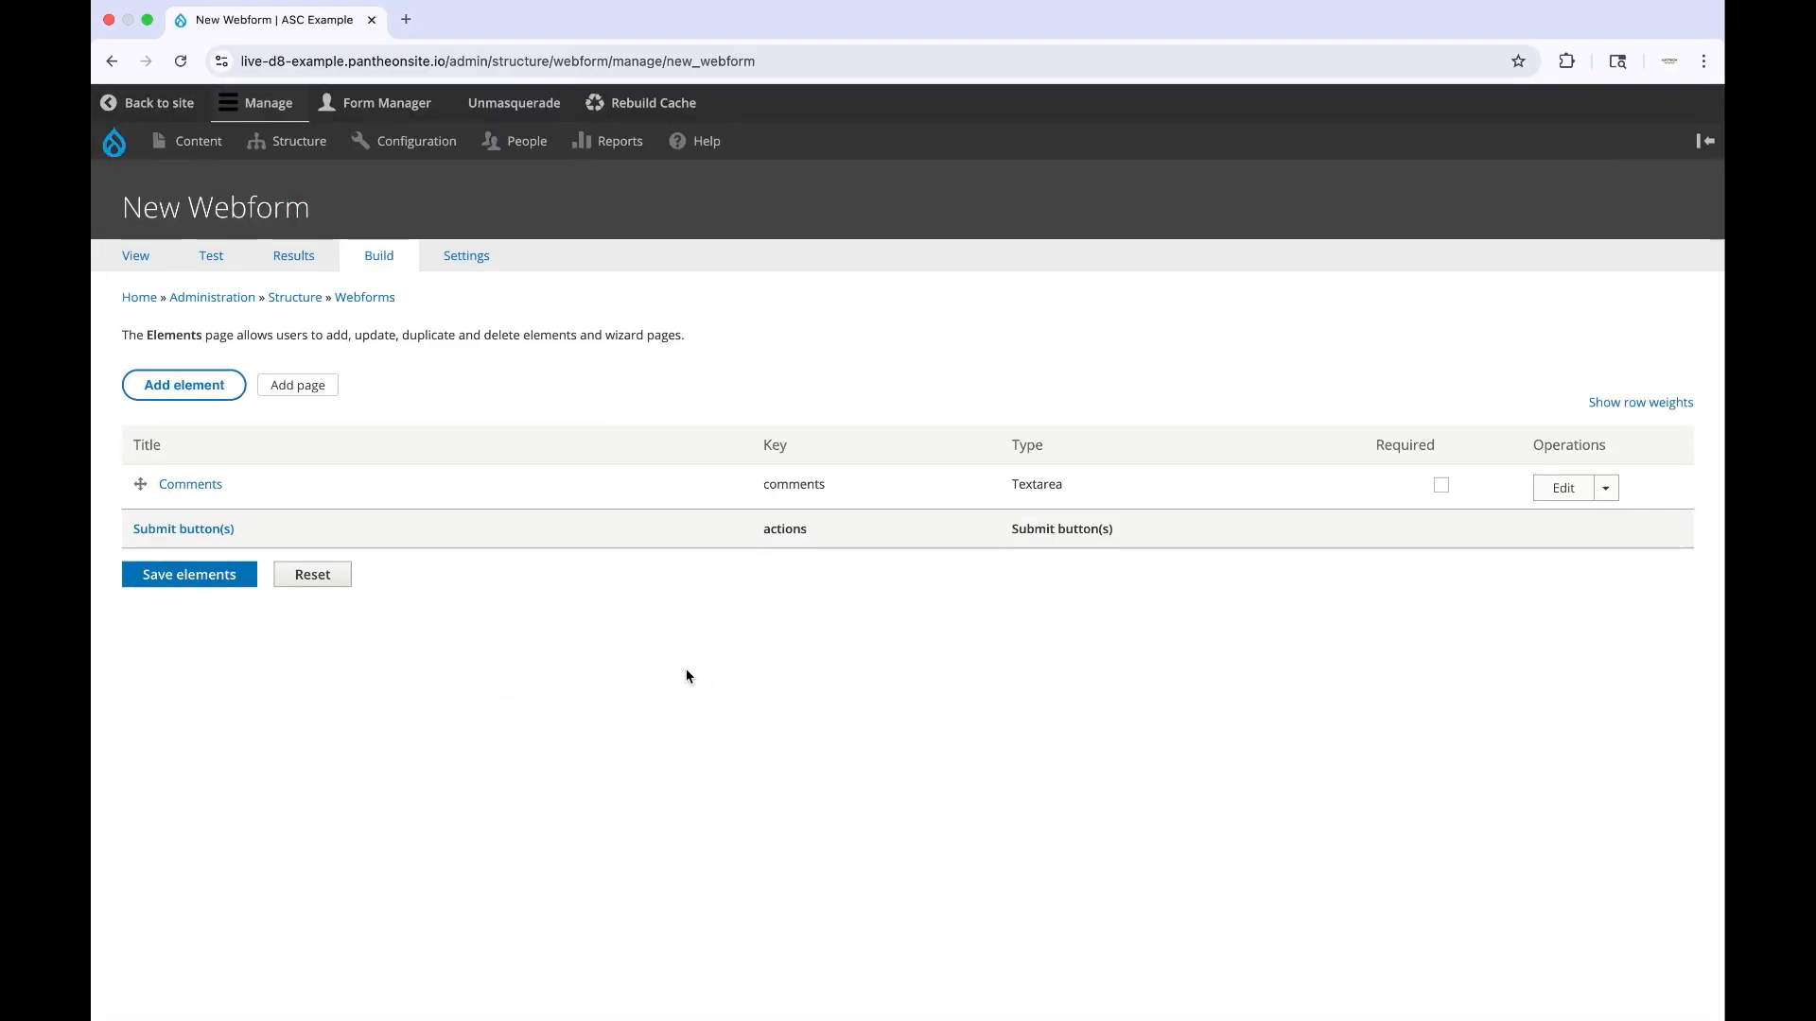
Add a Text field element titled First Name and save it, continuing directly with another element.
{"action": "left_click", "coordinate": [234, 394]}
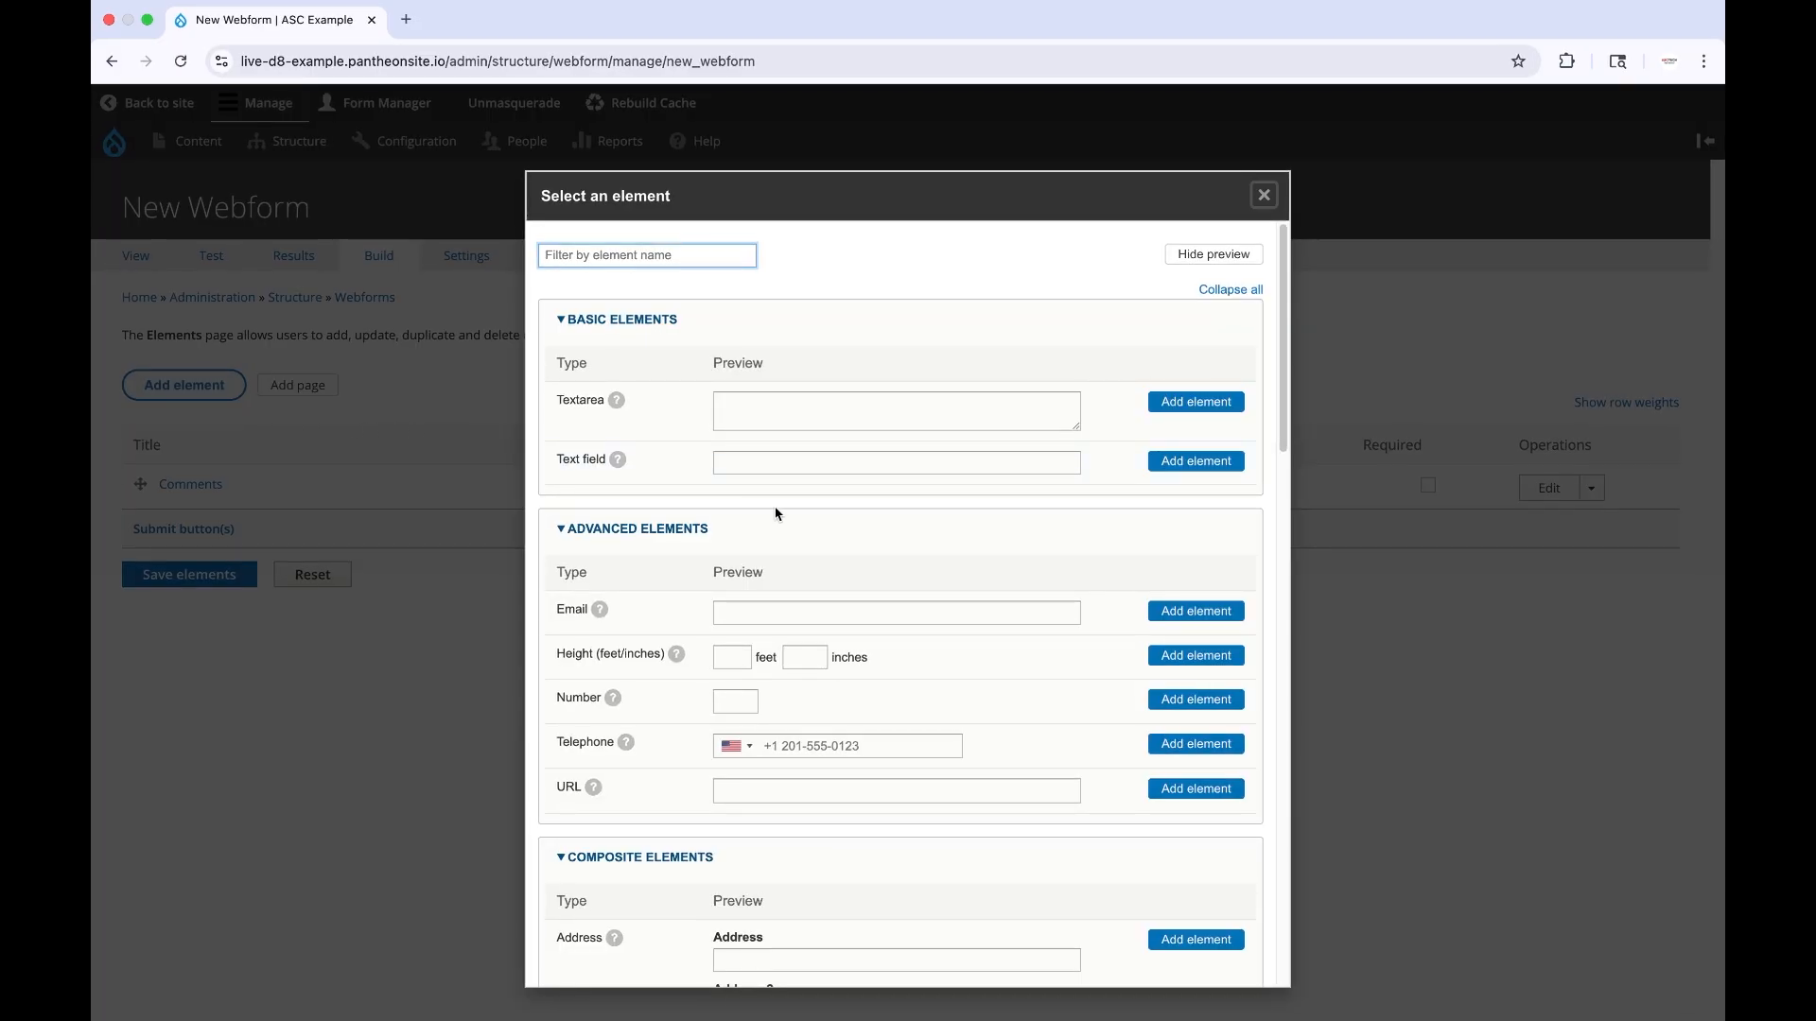
{"action": "left_click", "coordinate": [1183, 464]}
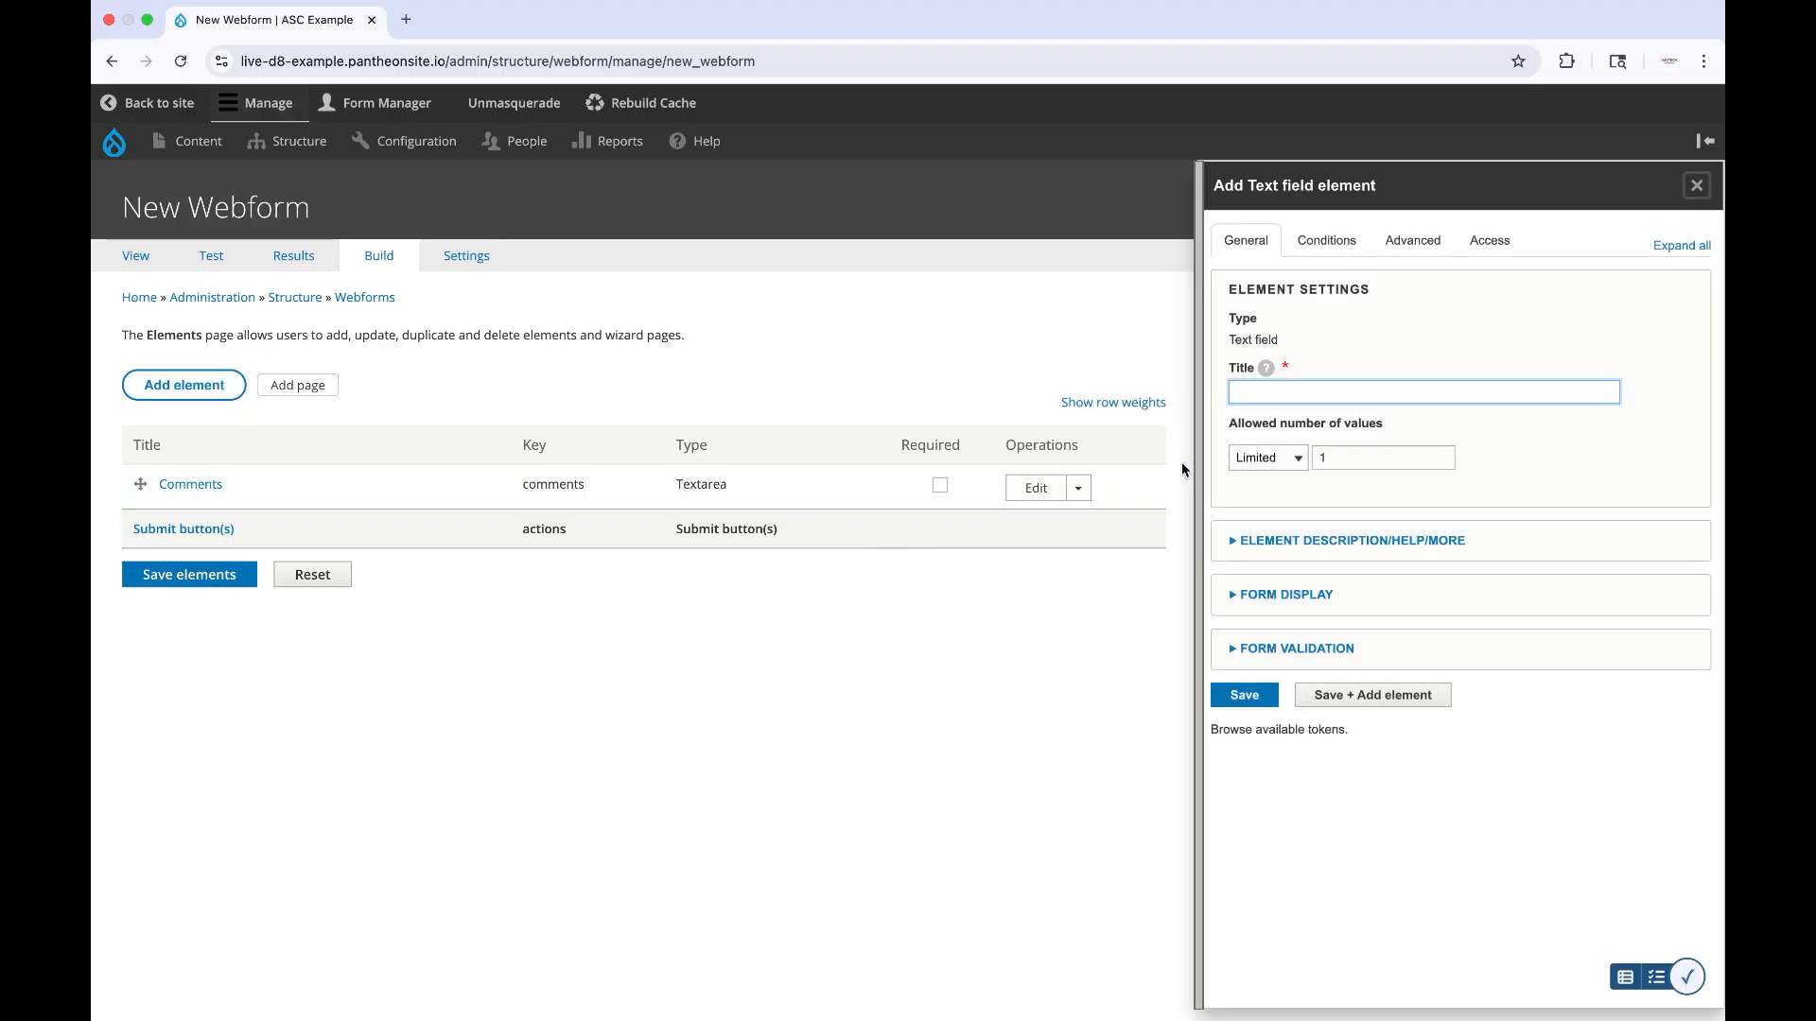
{"action": "type", "text": "First Name"}
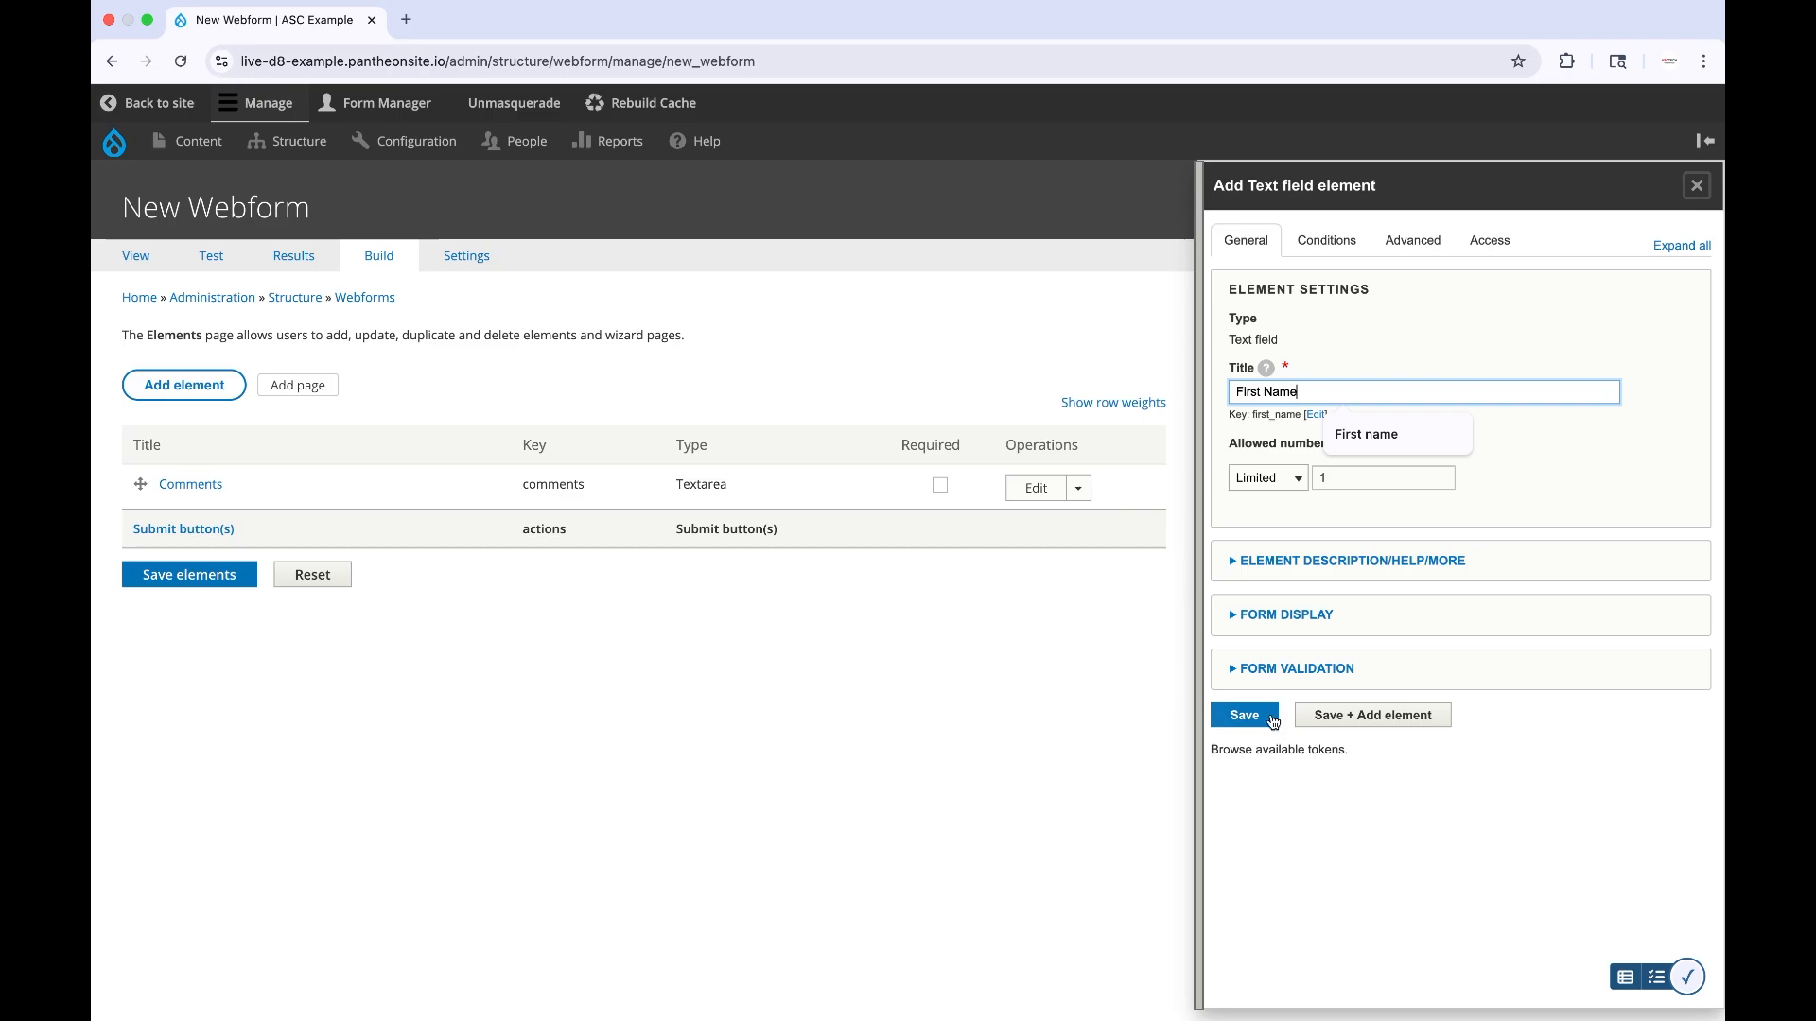
{"action": "left_click", "coordinate": [1388, 716]}
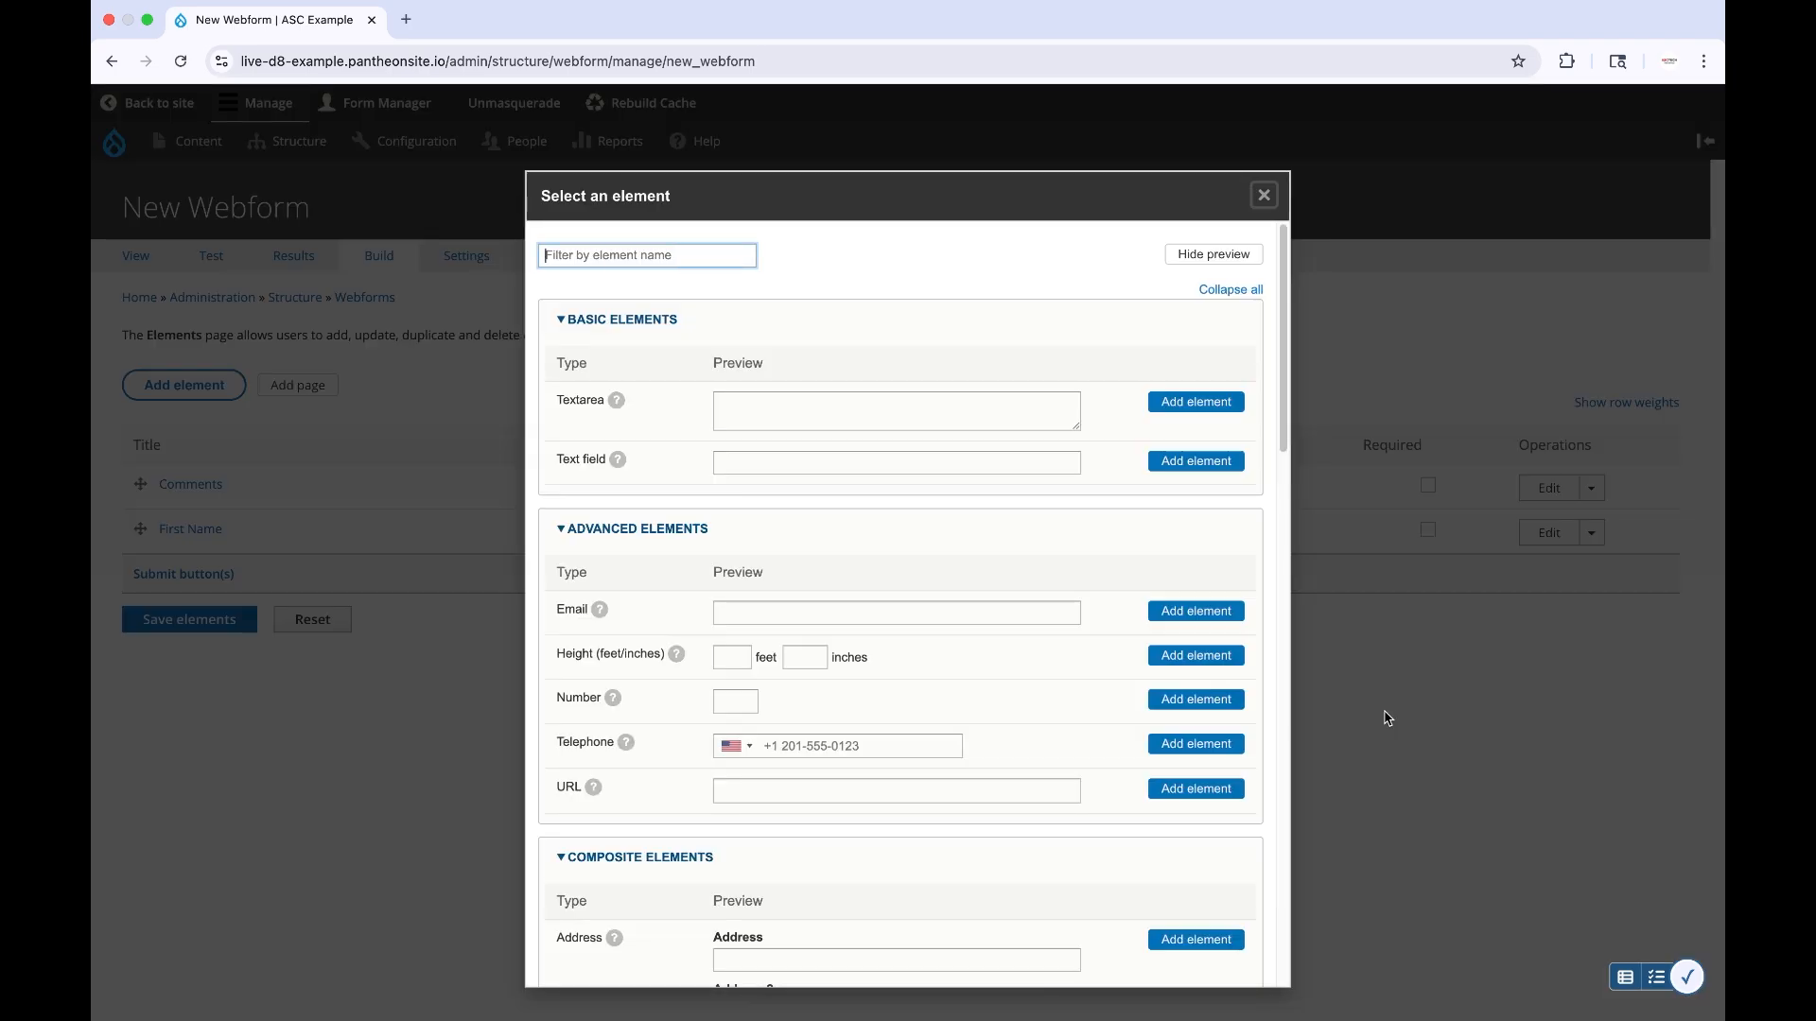
Choose a Text field element, title it Last Name, and save it to the webform.
{"action": "left_click", "coordinate": [1199, 465]}
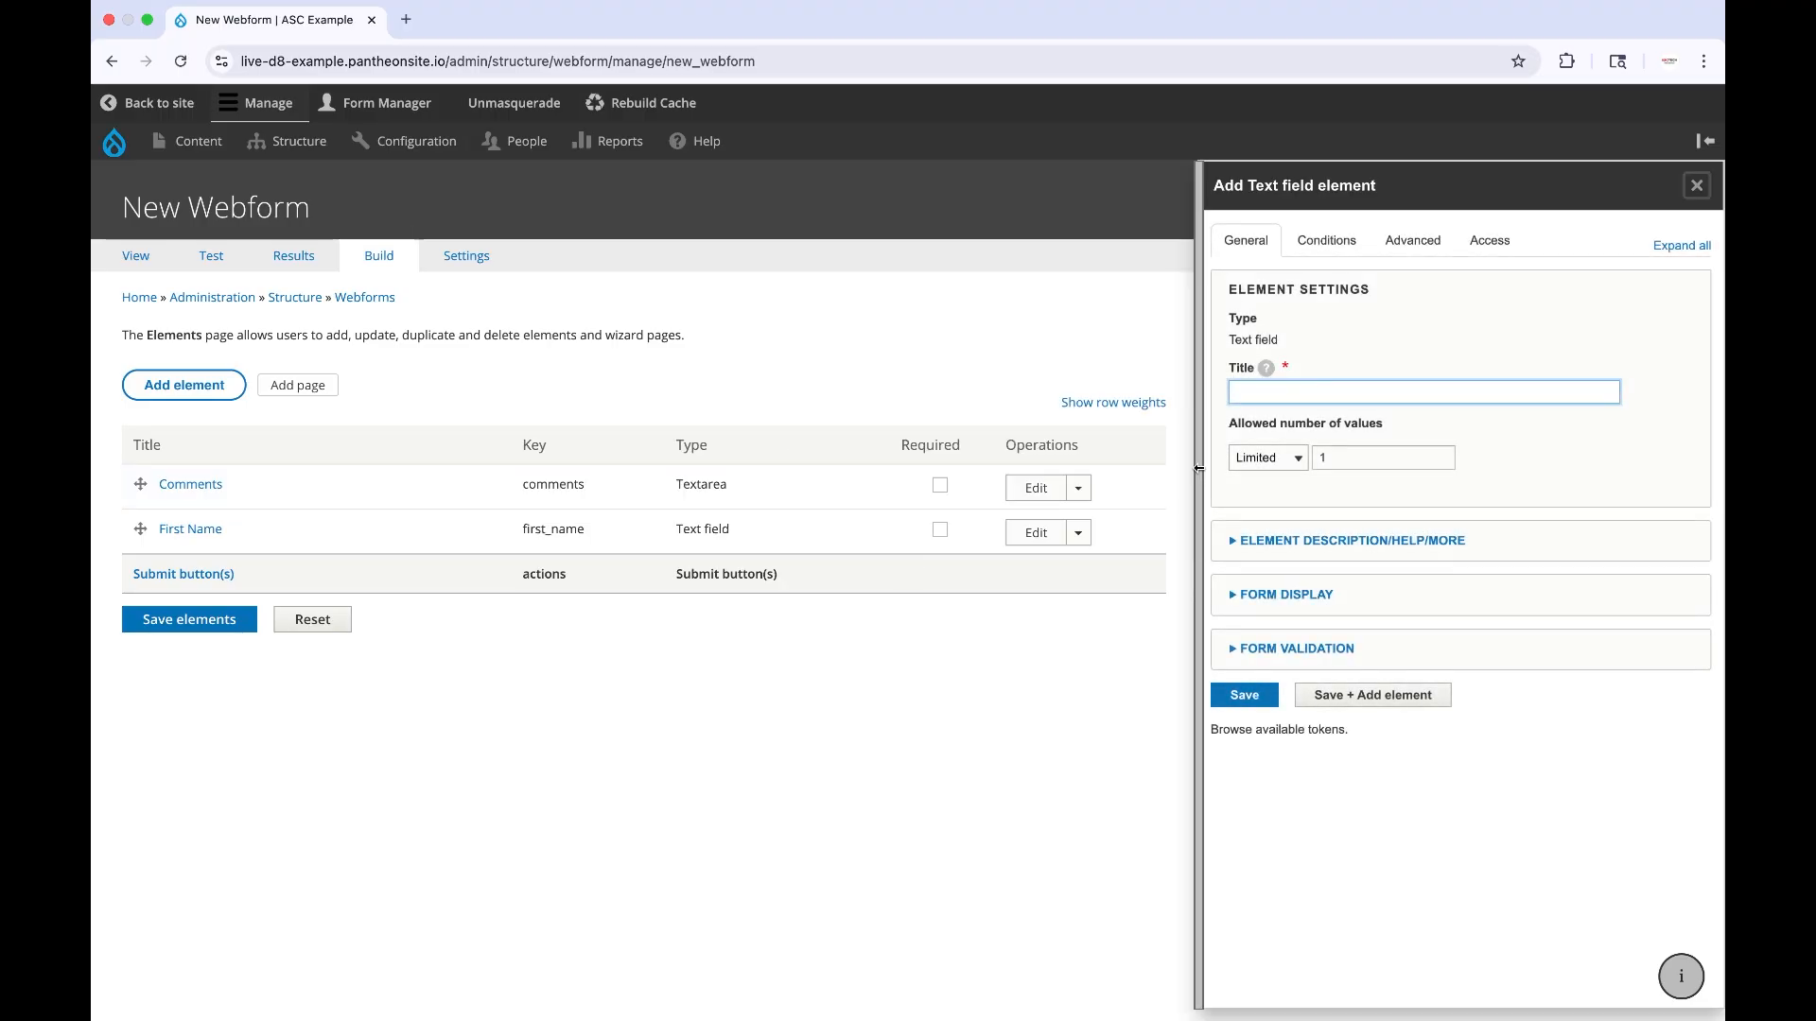
{"action": "type", "text": "Last Name"}
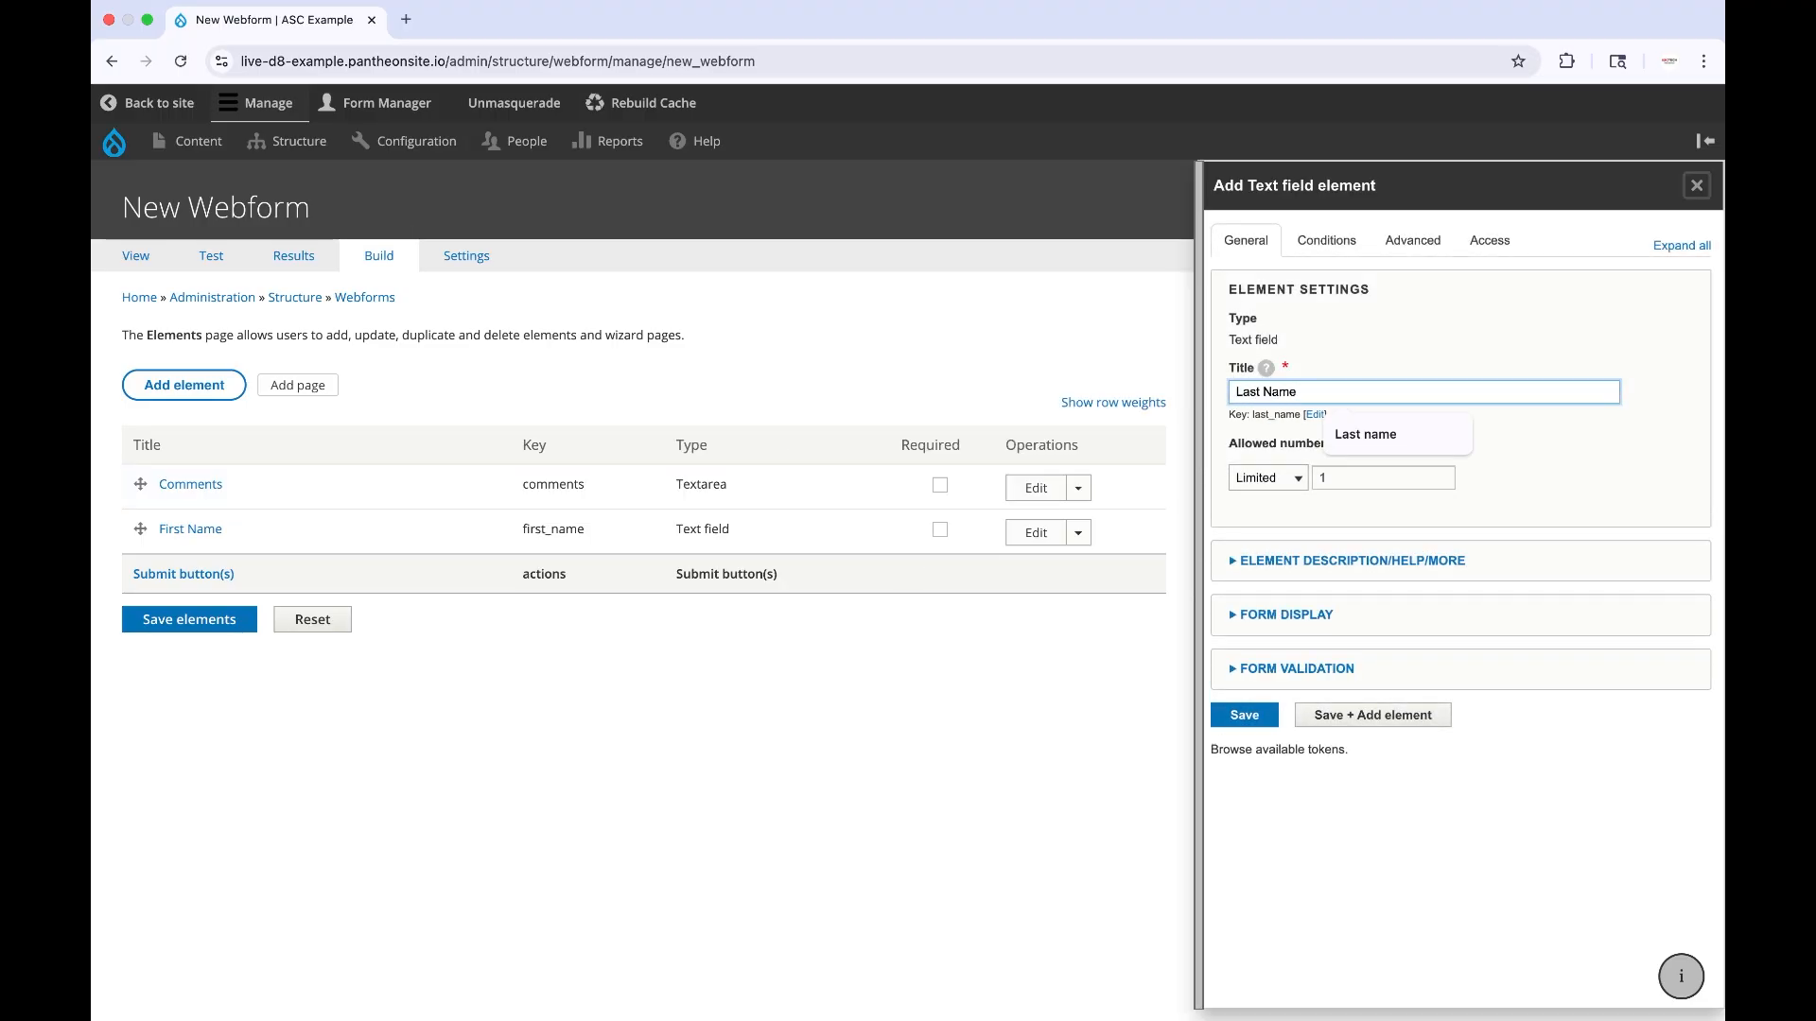
{"action": "left_click", "coordinate": [1236, 717]}
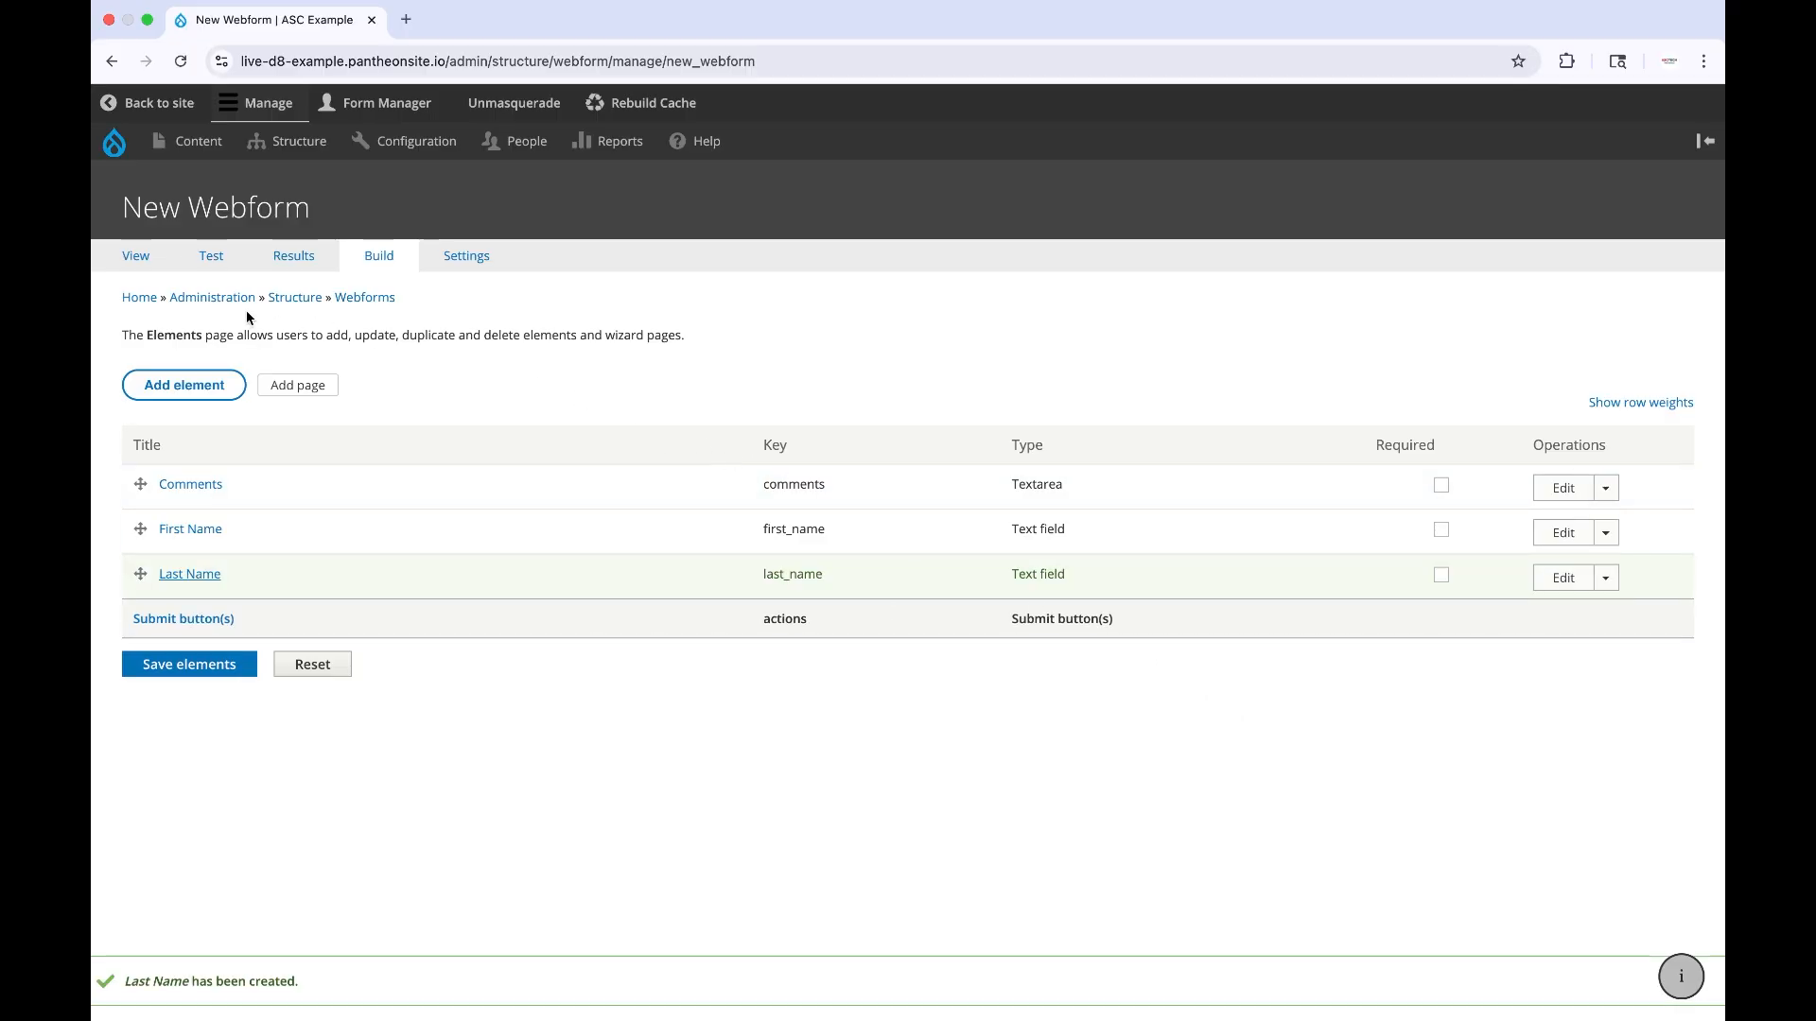
Check how the two name fields look on the published form, and return to the element list.
{"action": "left_click", "coordinate": [133, 260]}
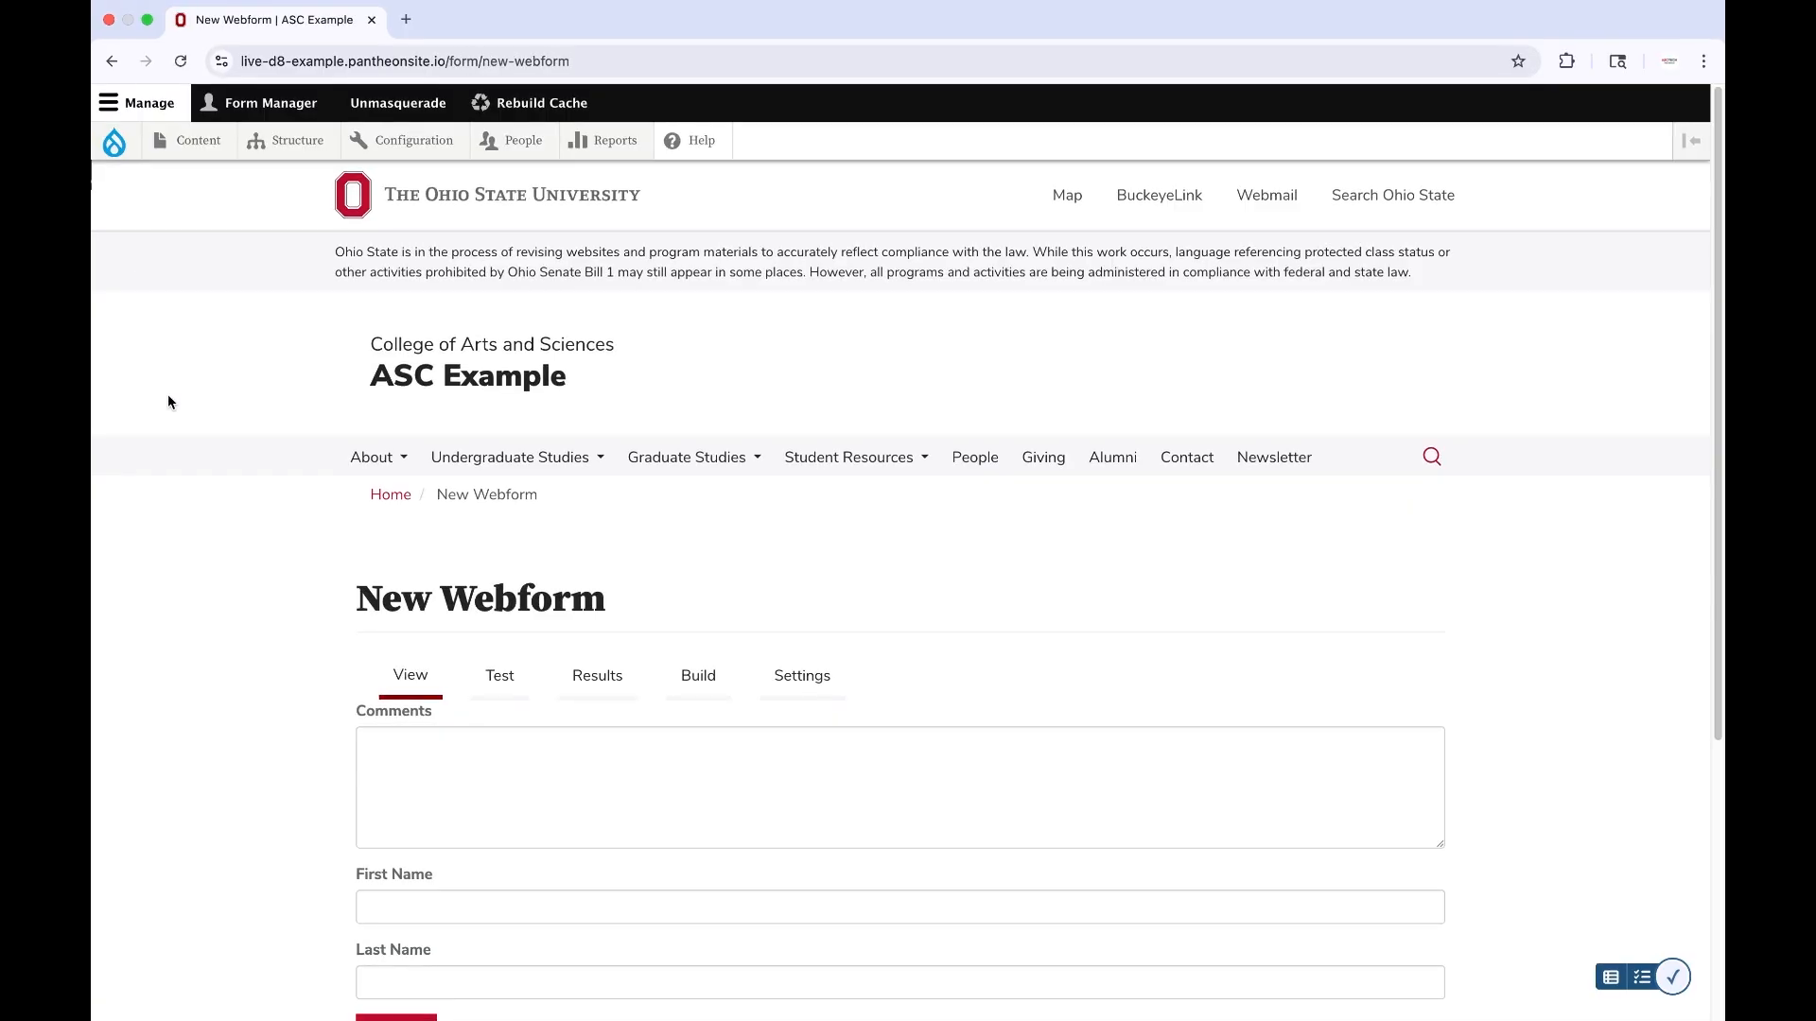
{"action": "scroll", "coordinate": [222, 621], "scroll_direction": "down", "scroll_amount": 3}
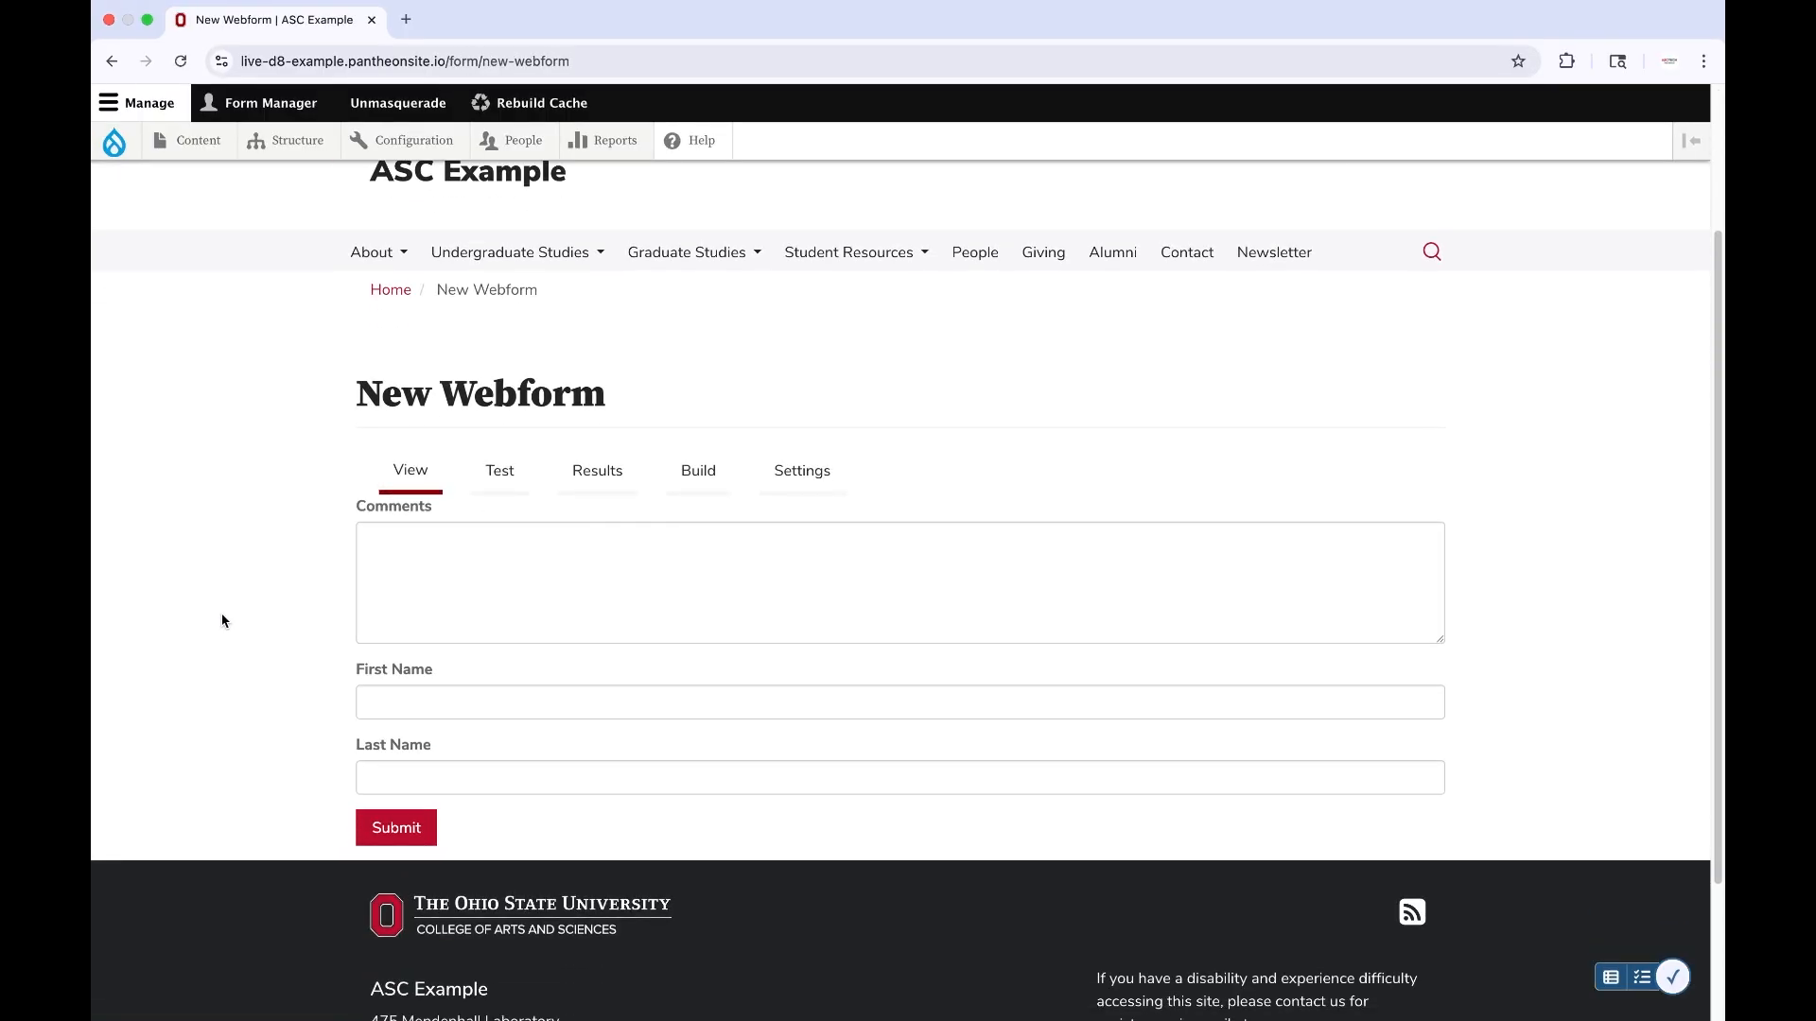
{"action": "left_click", "coordinate": [697, 470]}
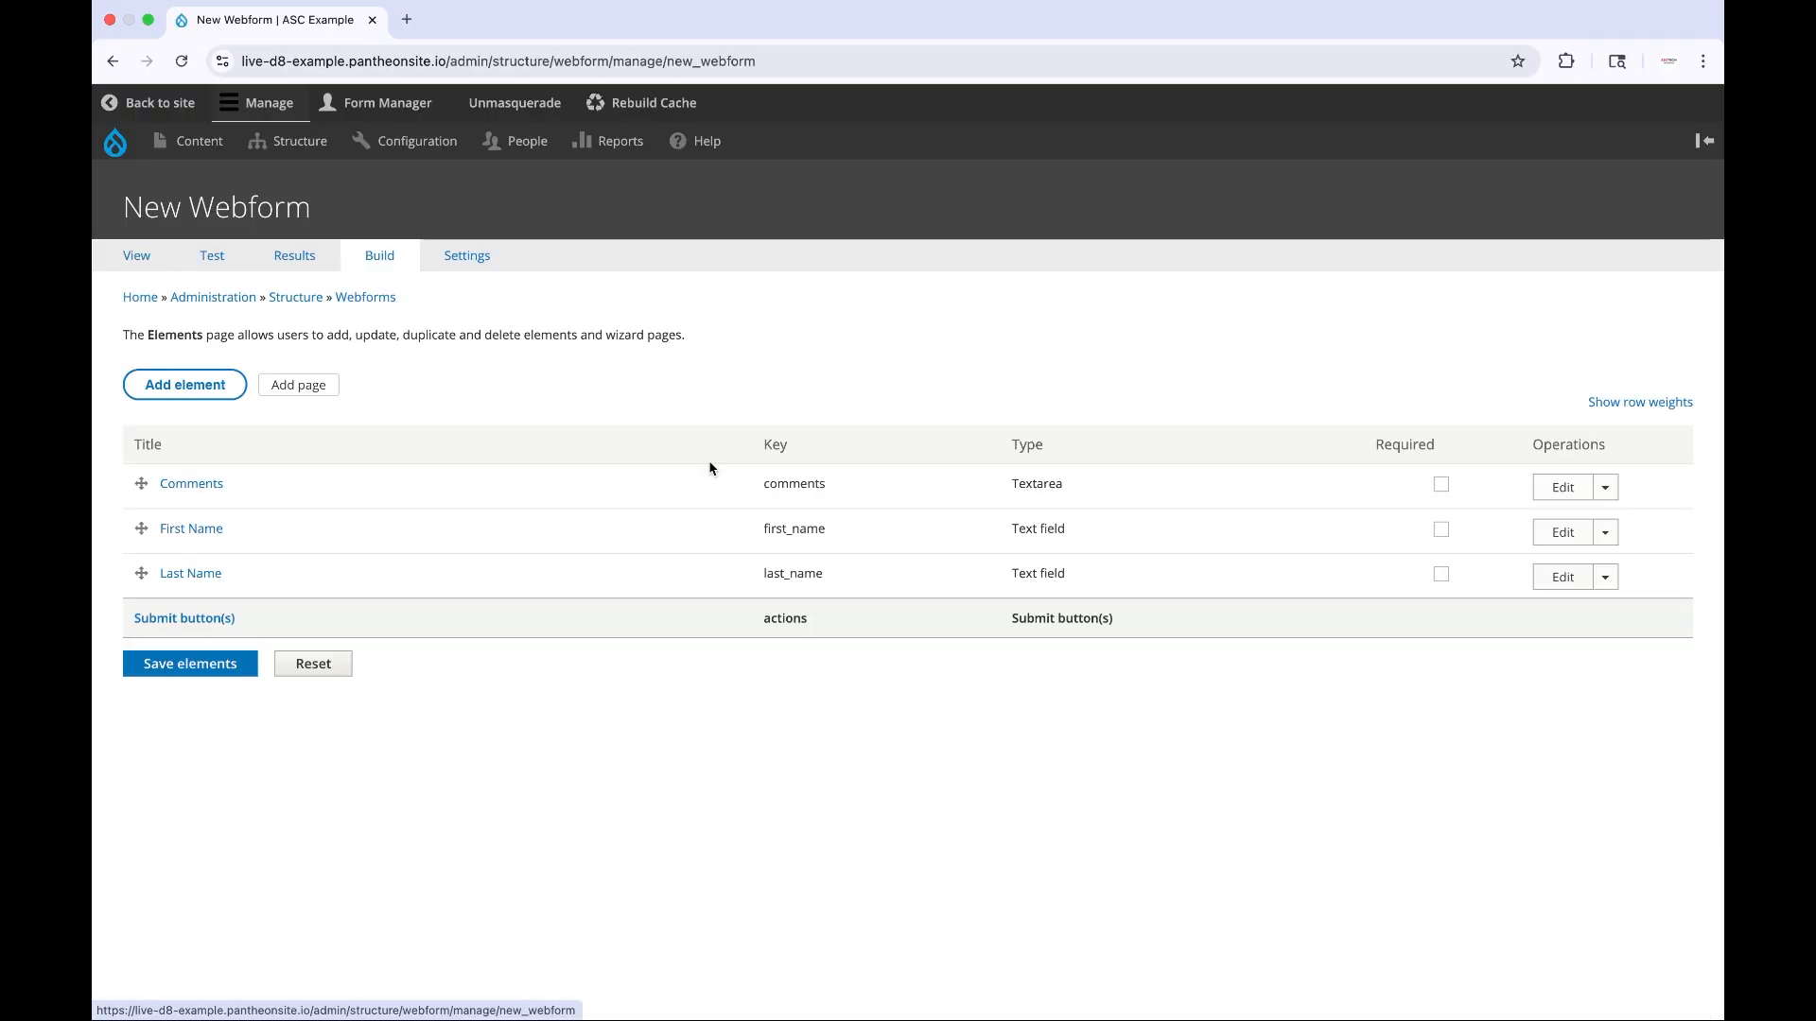
Start a new Email element and title it OSU email.
{"action": "left_click", "coordinate": [223, 379]}
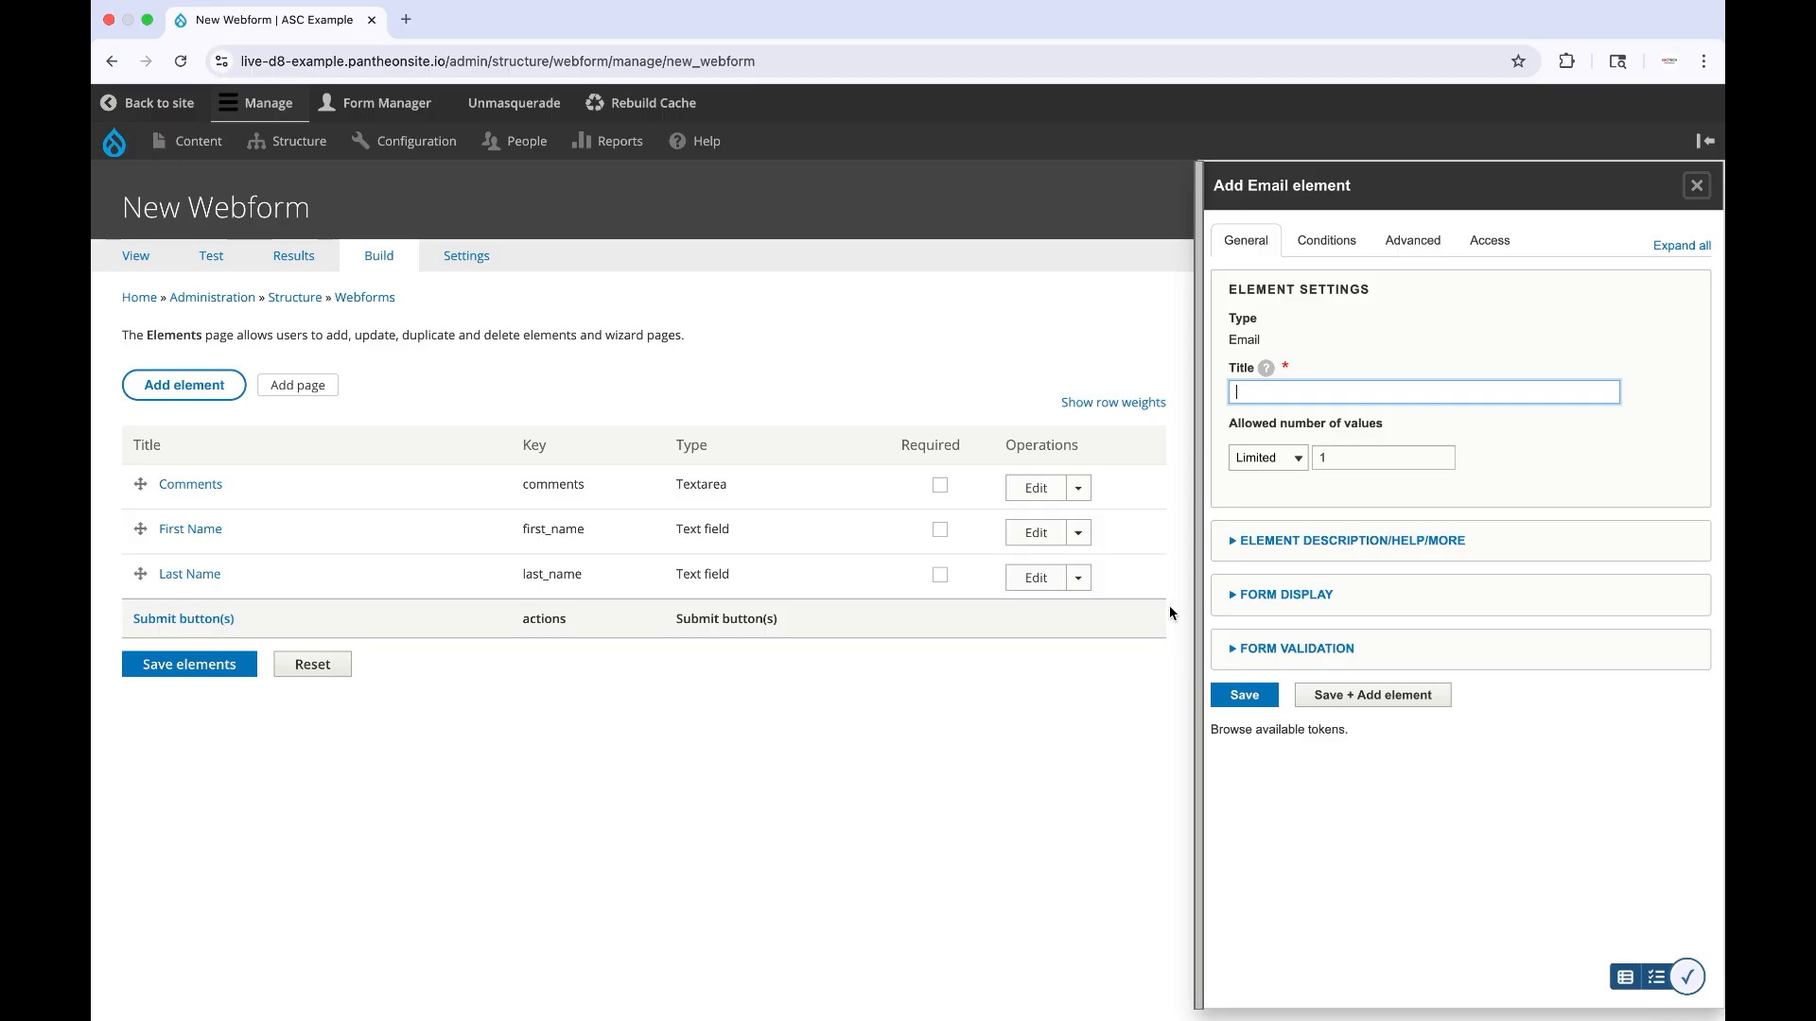
{"action": "type", "text": "OSU"}
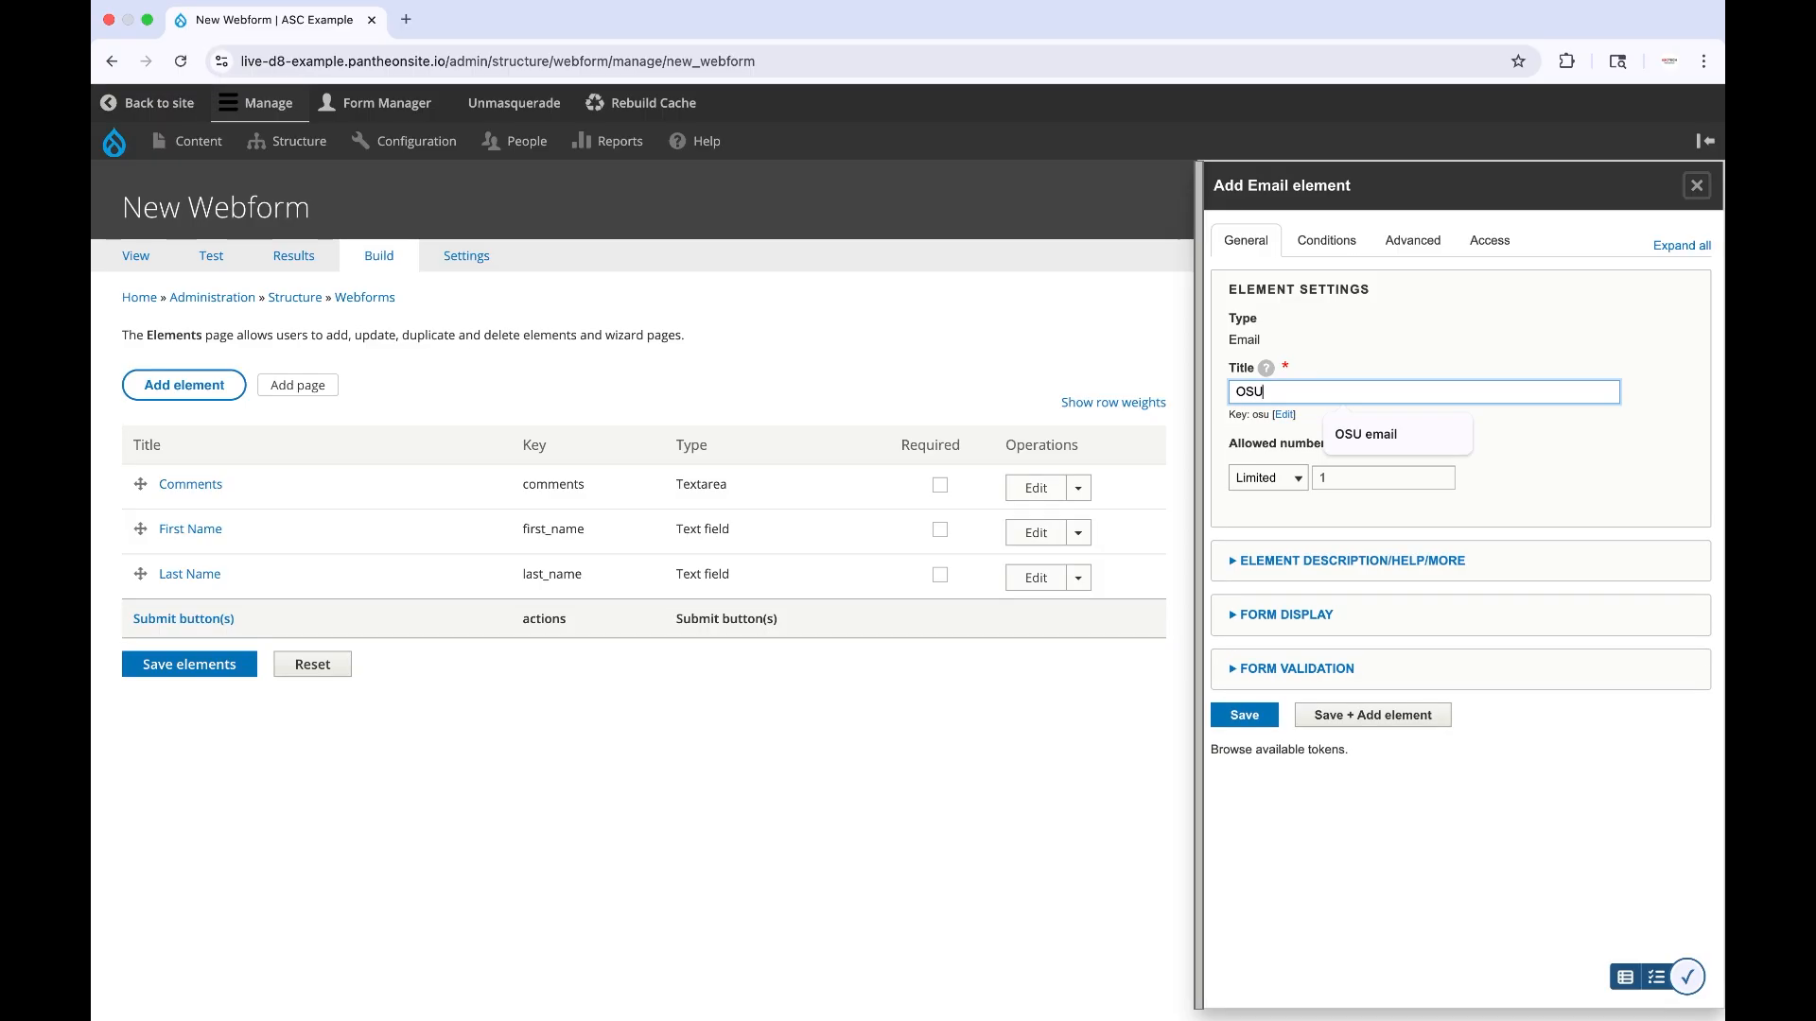
{"action": "left_click", "coordinate": [1376, 438]}
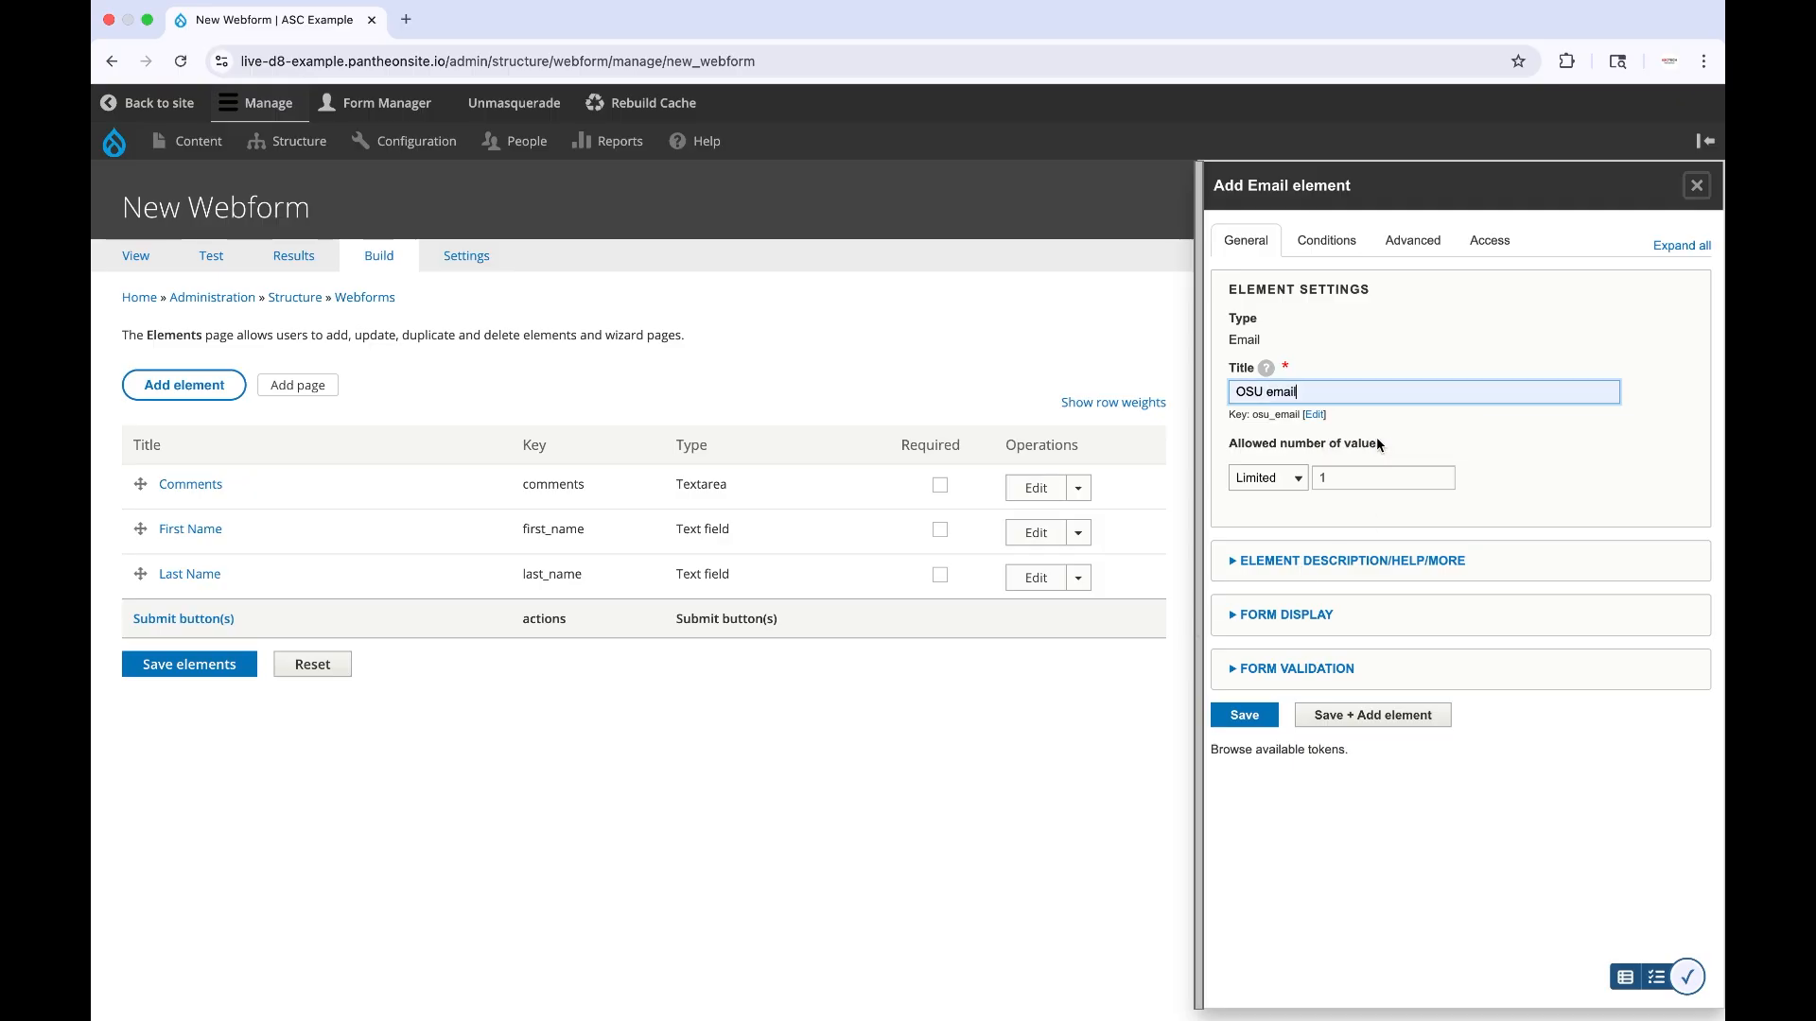
{"action": "left_click", "coordinate": [1286, 614]}
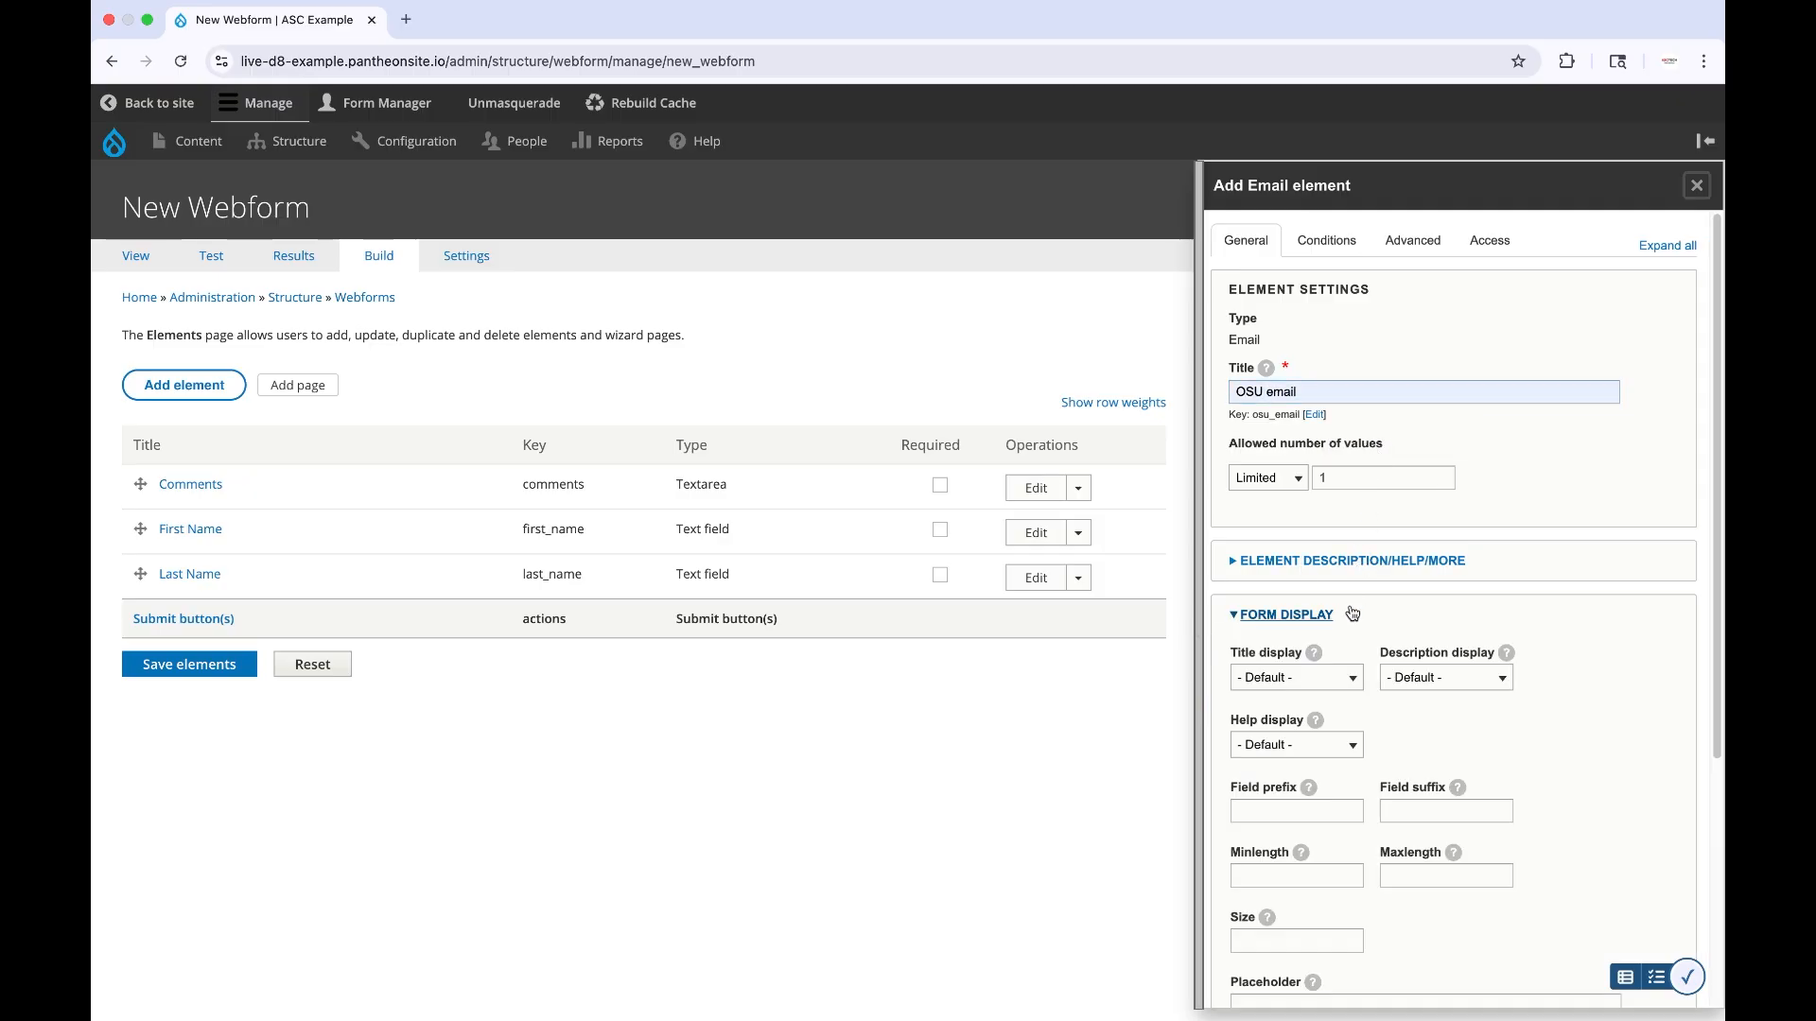
{"action": "scroll", "coordinate": [1353, 613], "scroll_direction": "down", "scroll_amount": 3}
{"action": "scroll", "coordinate": [1352, 612], "scroll_direction": "down", "scroll_amount": 5}
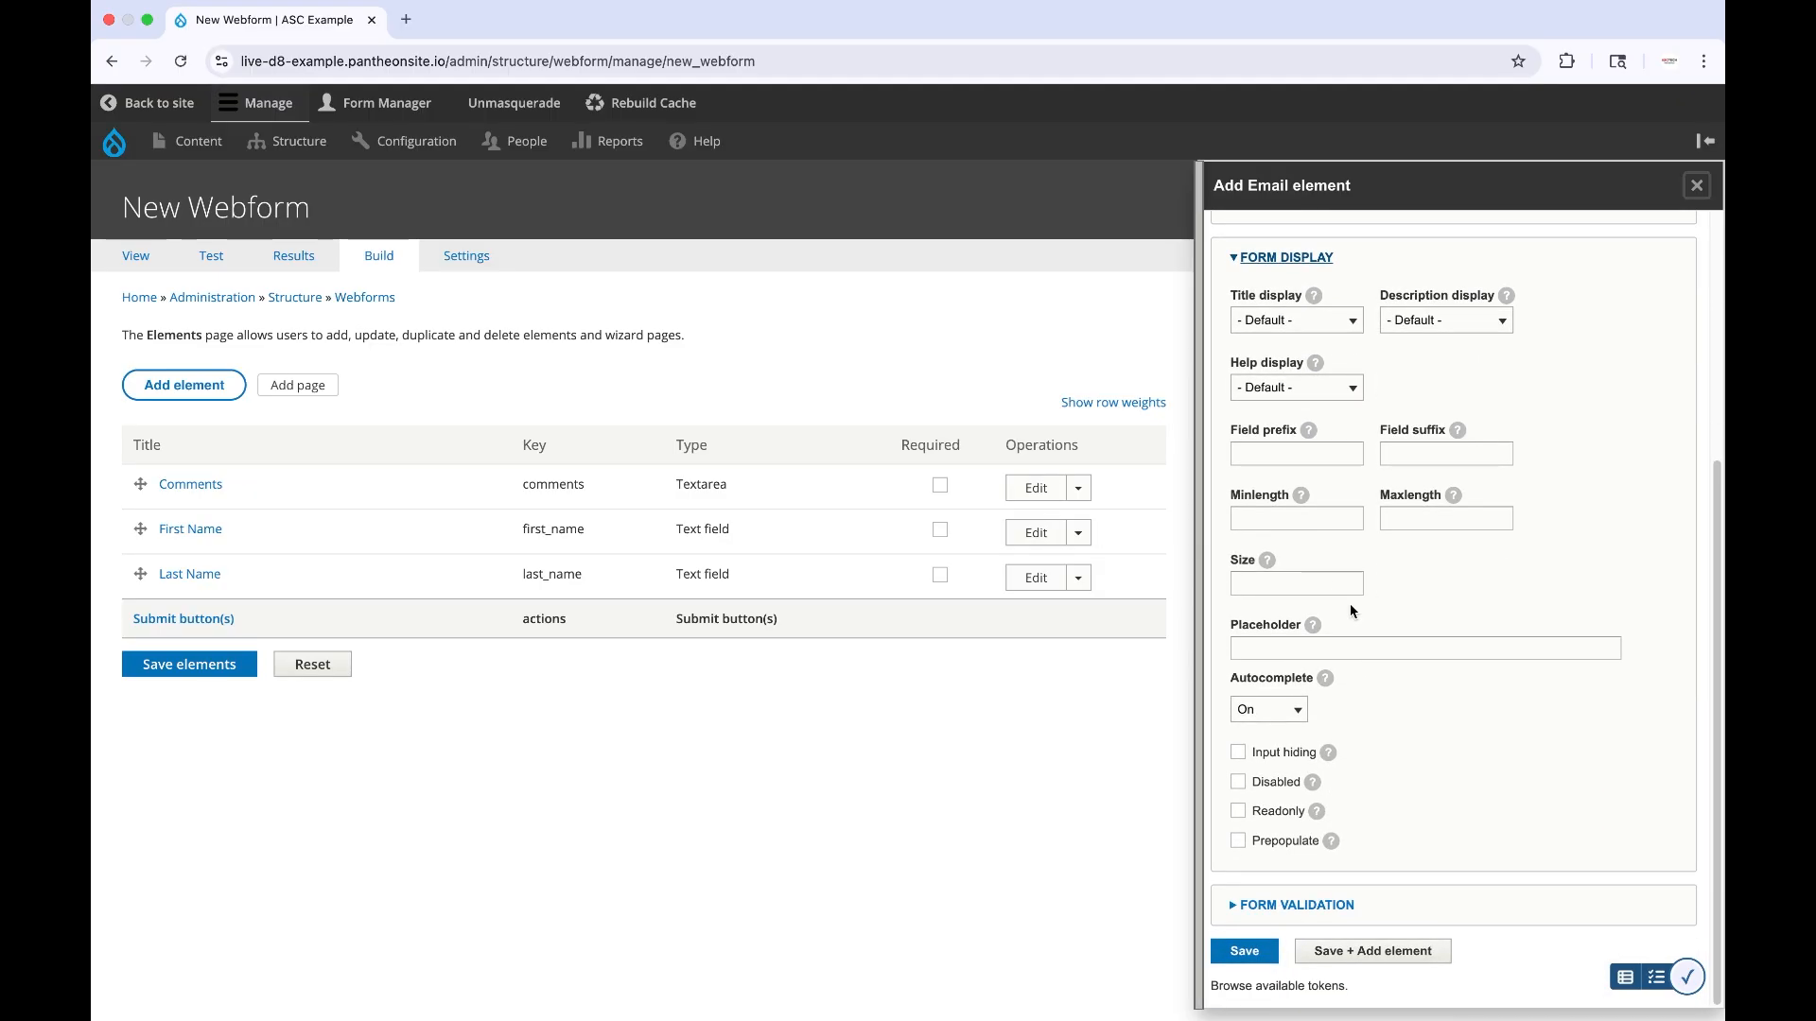
{"action": "left_click", "coordinate": [1261, 646]}
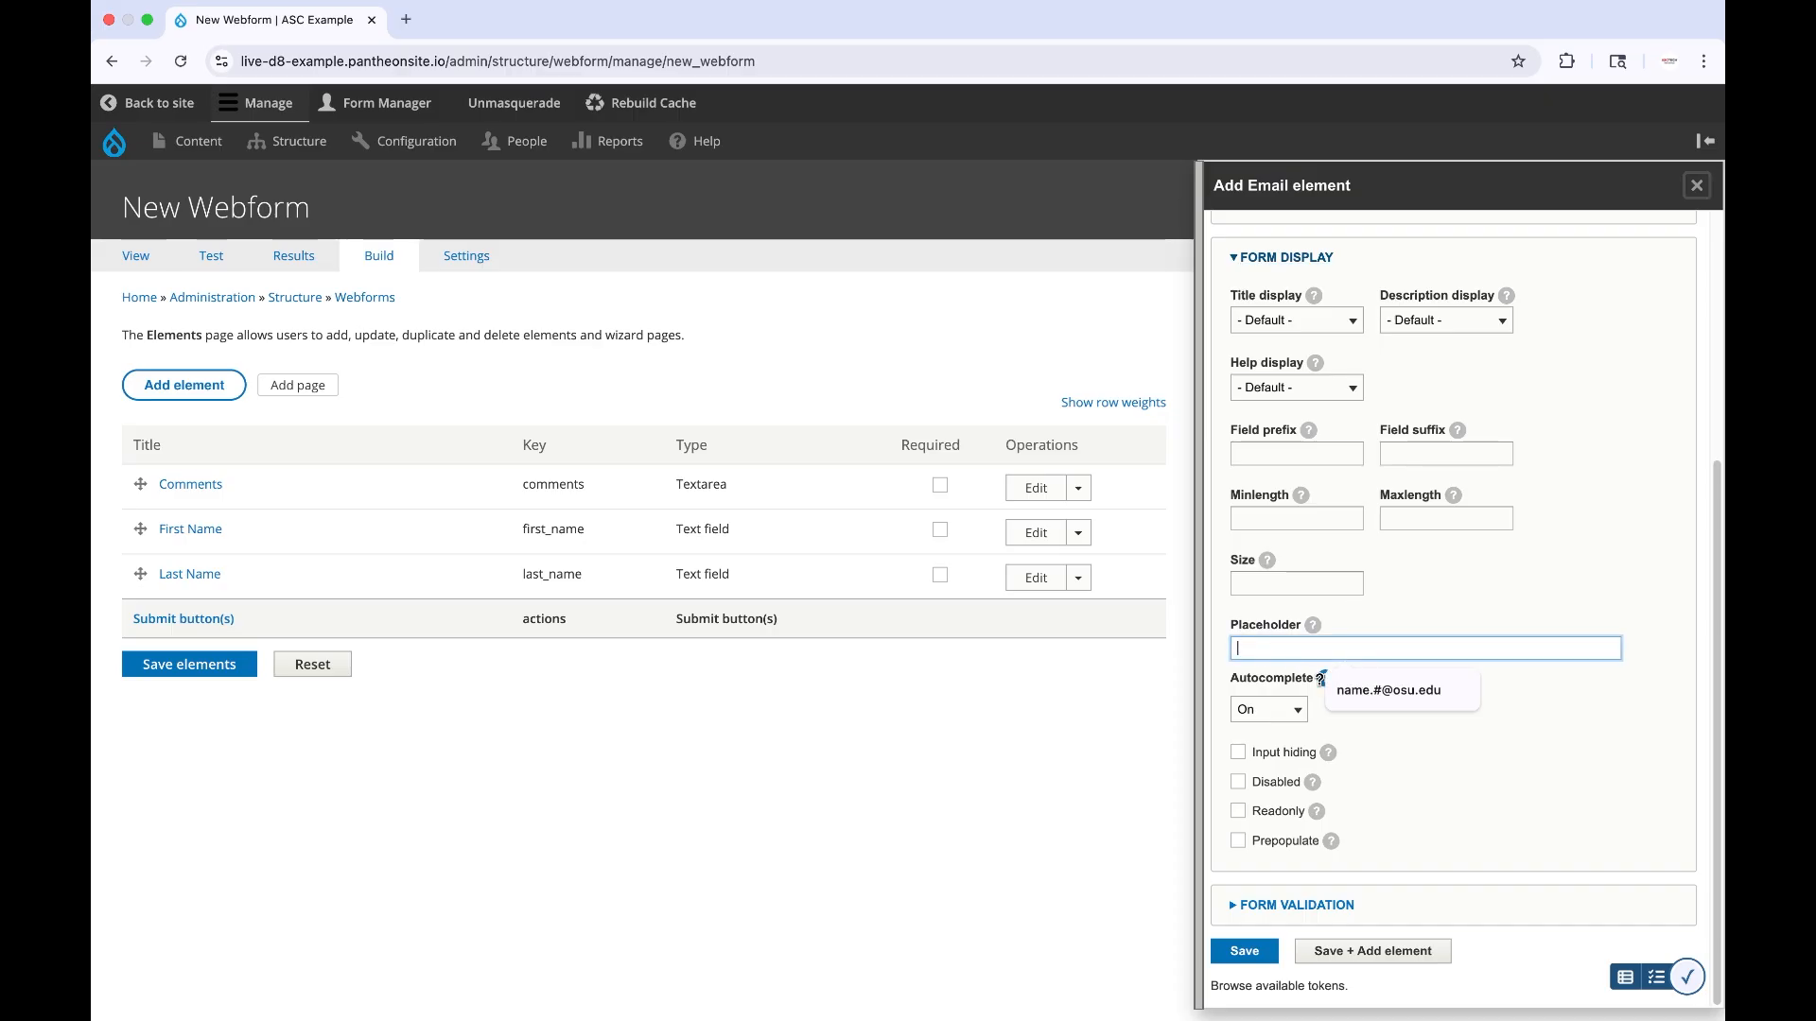
{"action": "left_click", "coordinate": [1346, 692]}
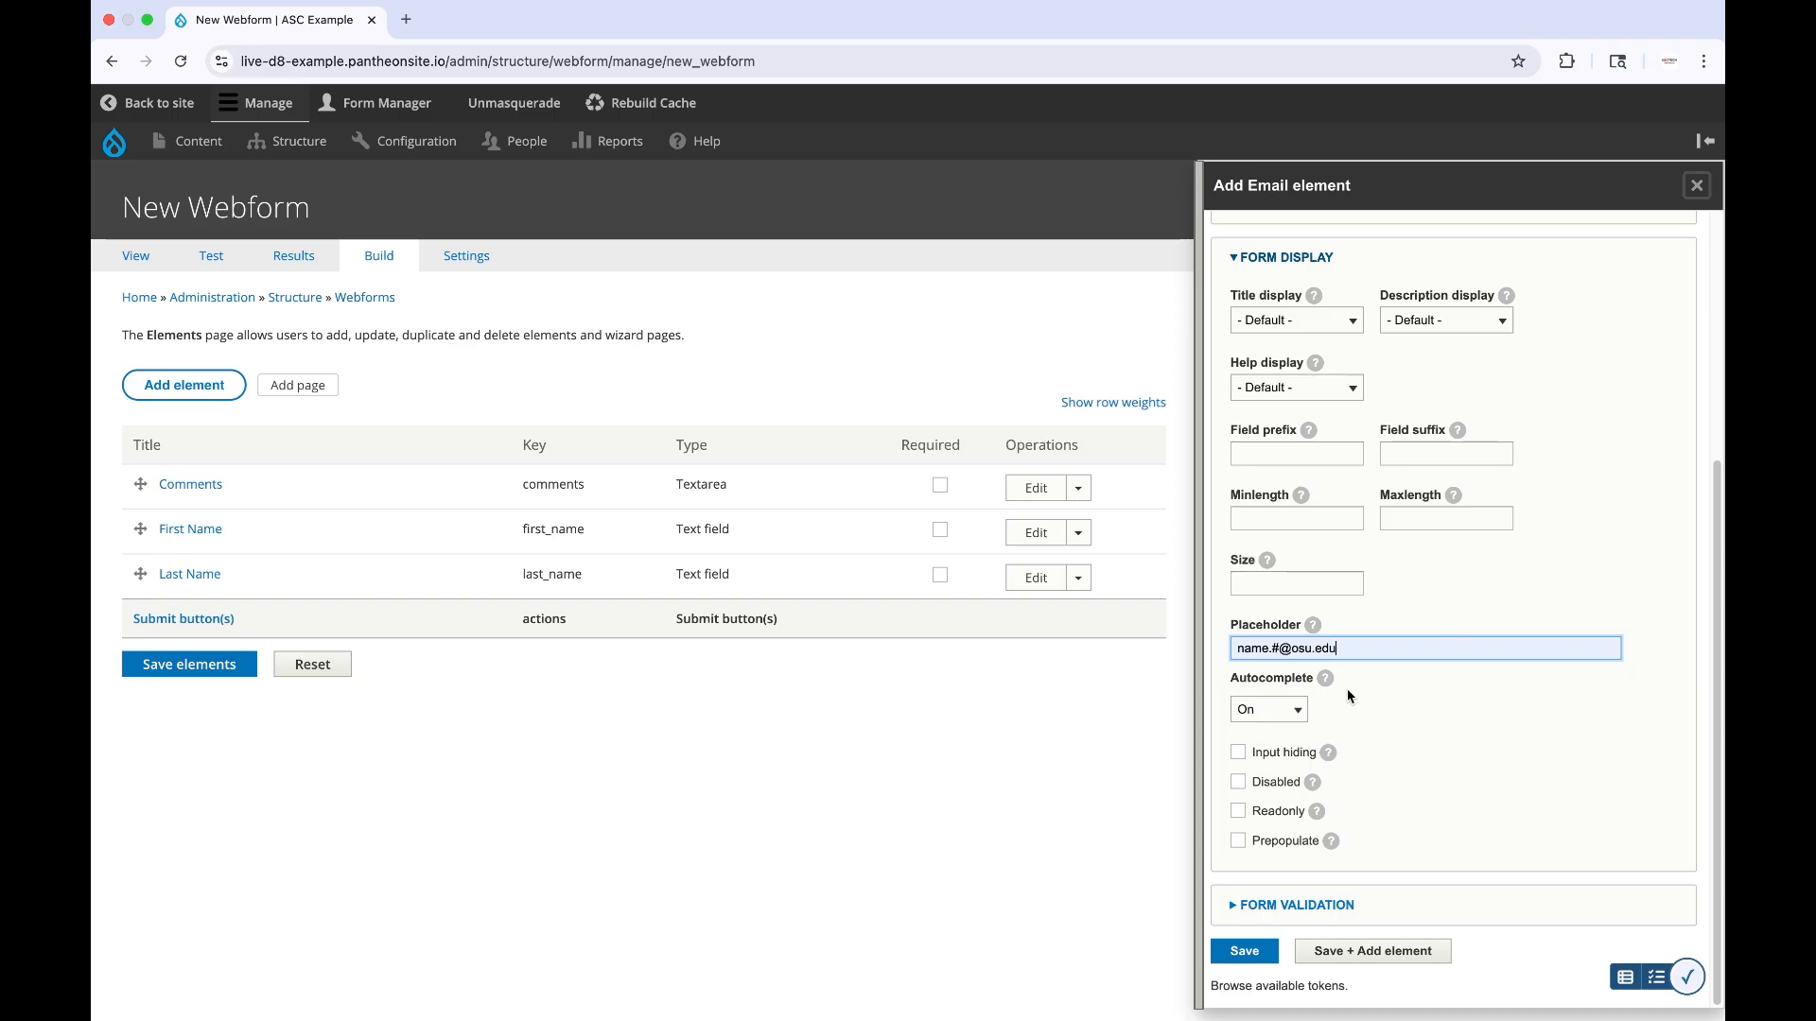
{"action": "left_click", "coordinate": [1247, 953]}
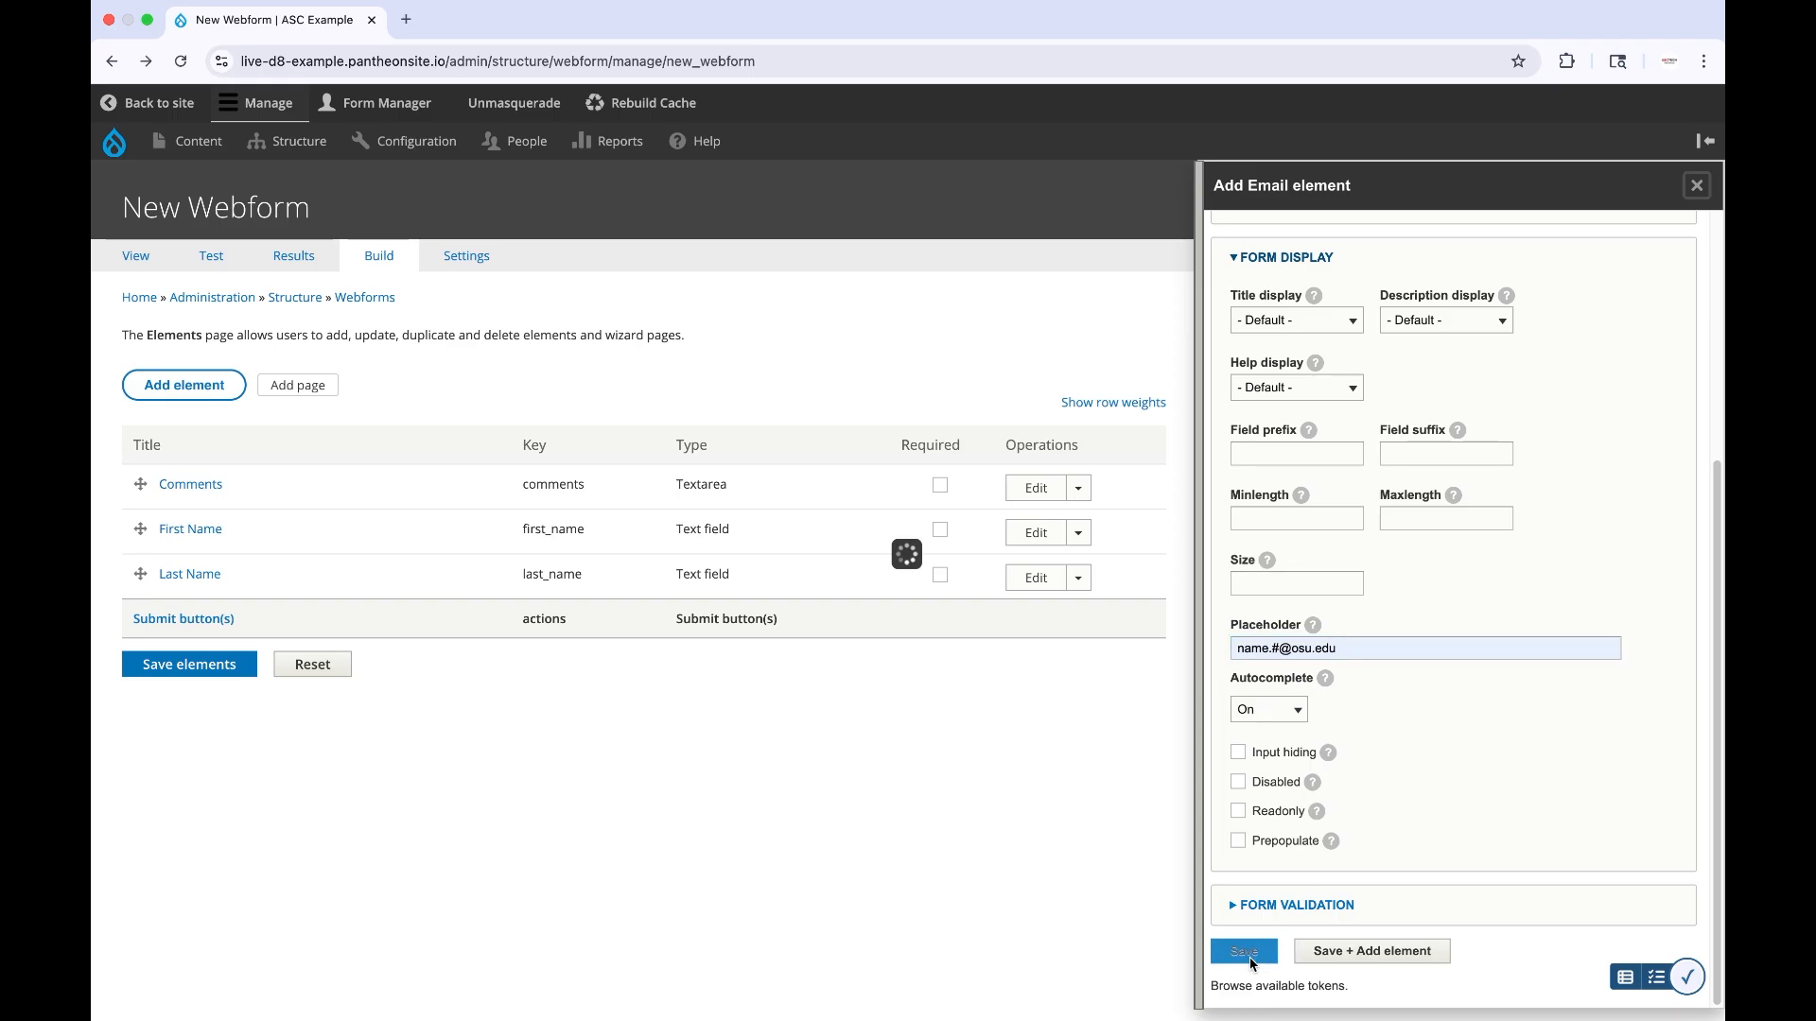
View the form to check the OSU email field and its placeholder, and return to building the form.
{"action": "left_click", "coordinate": [132, 255]}
{"action": "scroll", "coordinate": [582, 702], "scroll_direction": "down", "scroll_amount": 5}
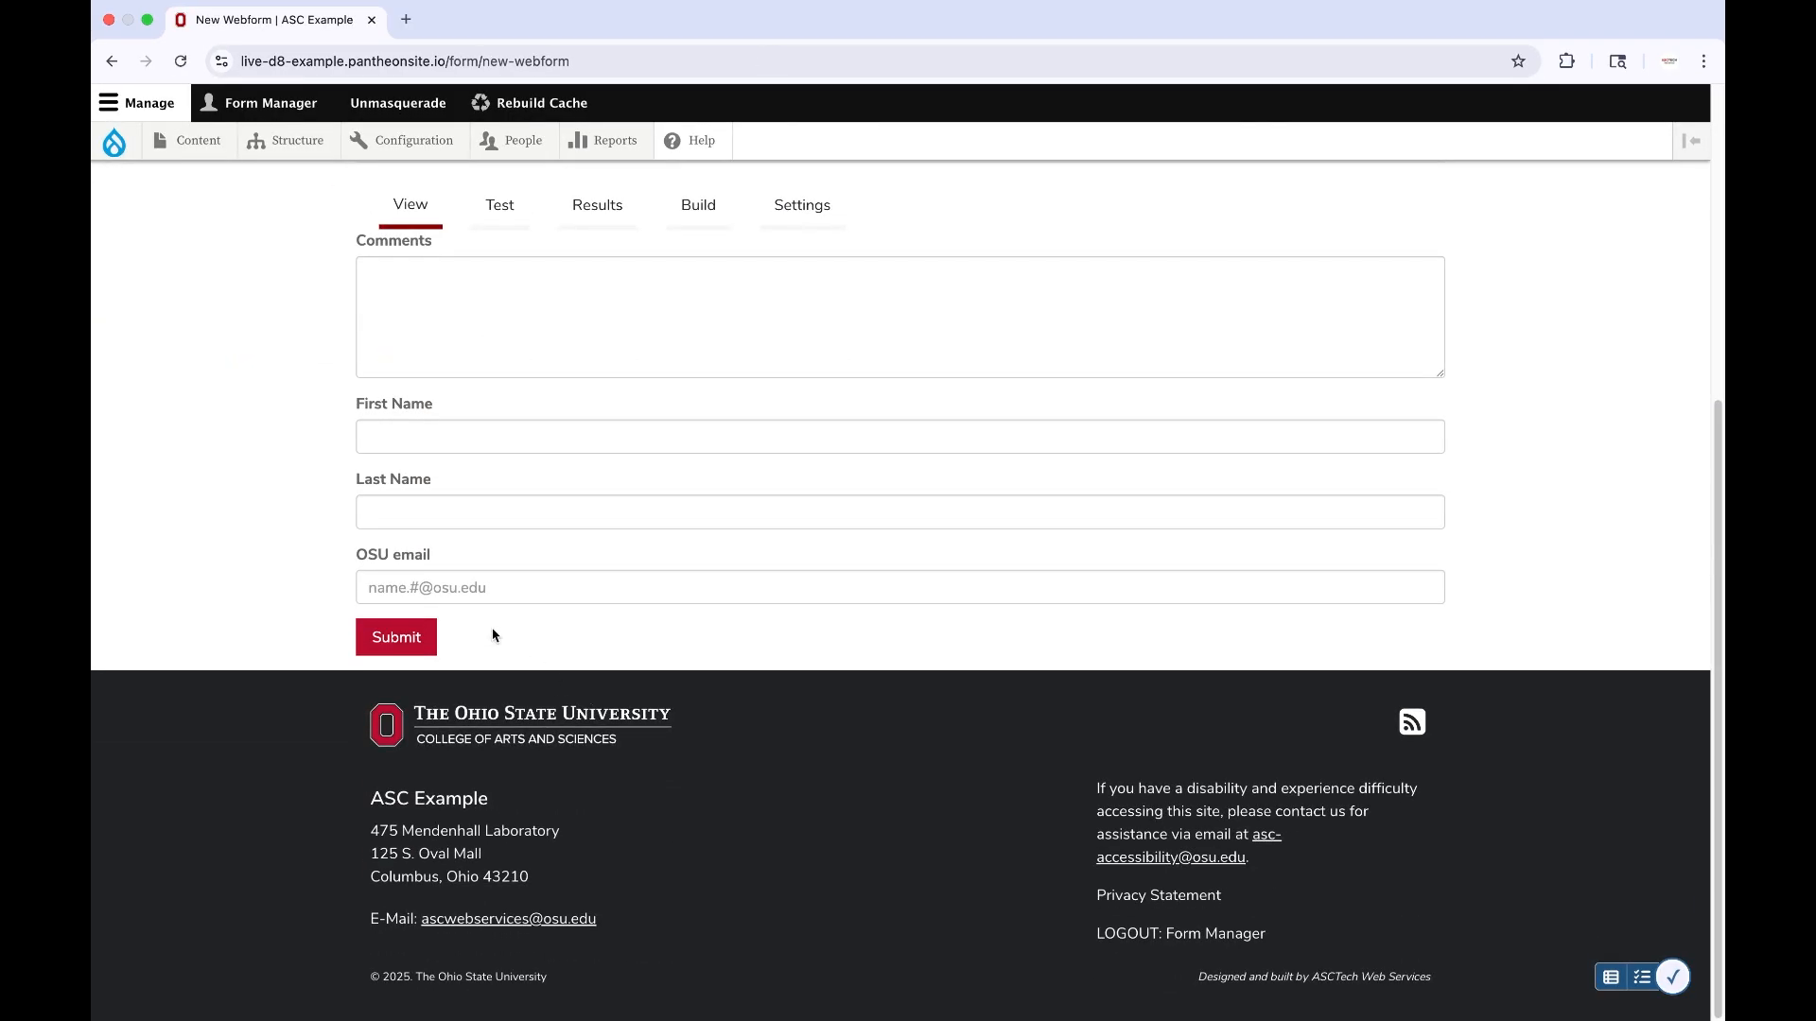
{"action": "scroll", "coordinate": [530, 662], "scroll_direction": "up", "scroll_amount": 5}
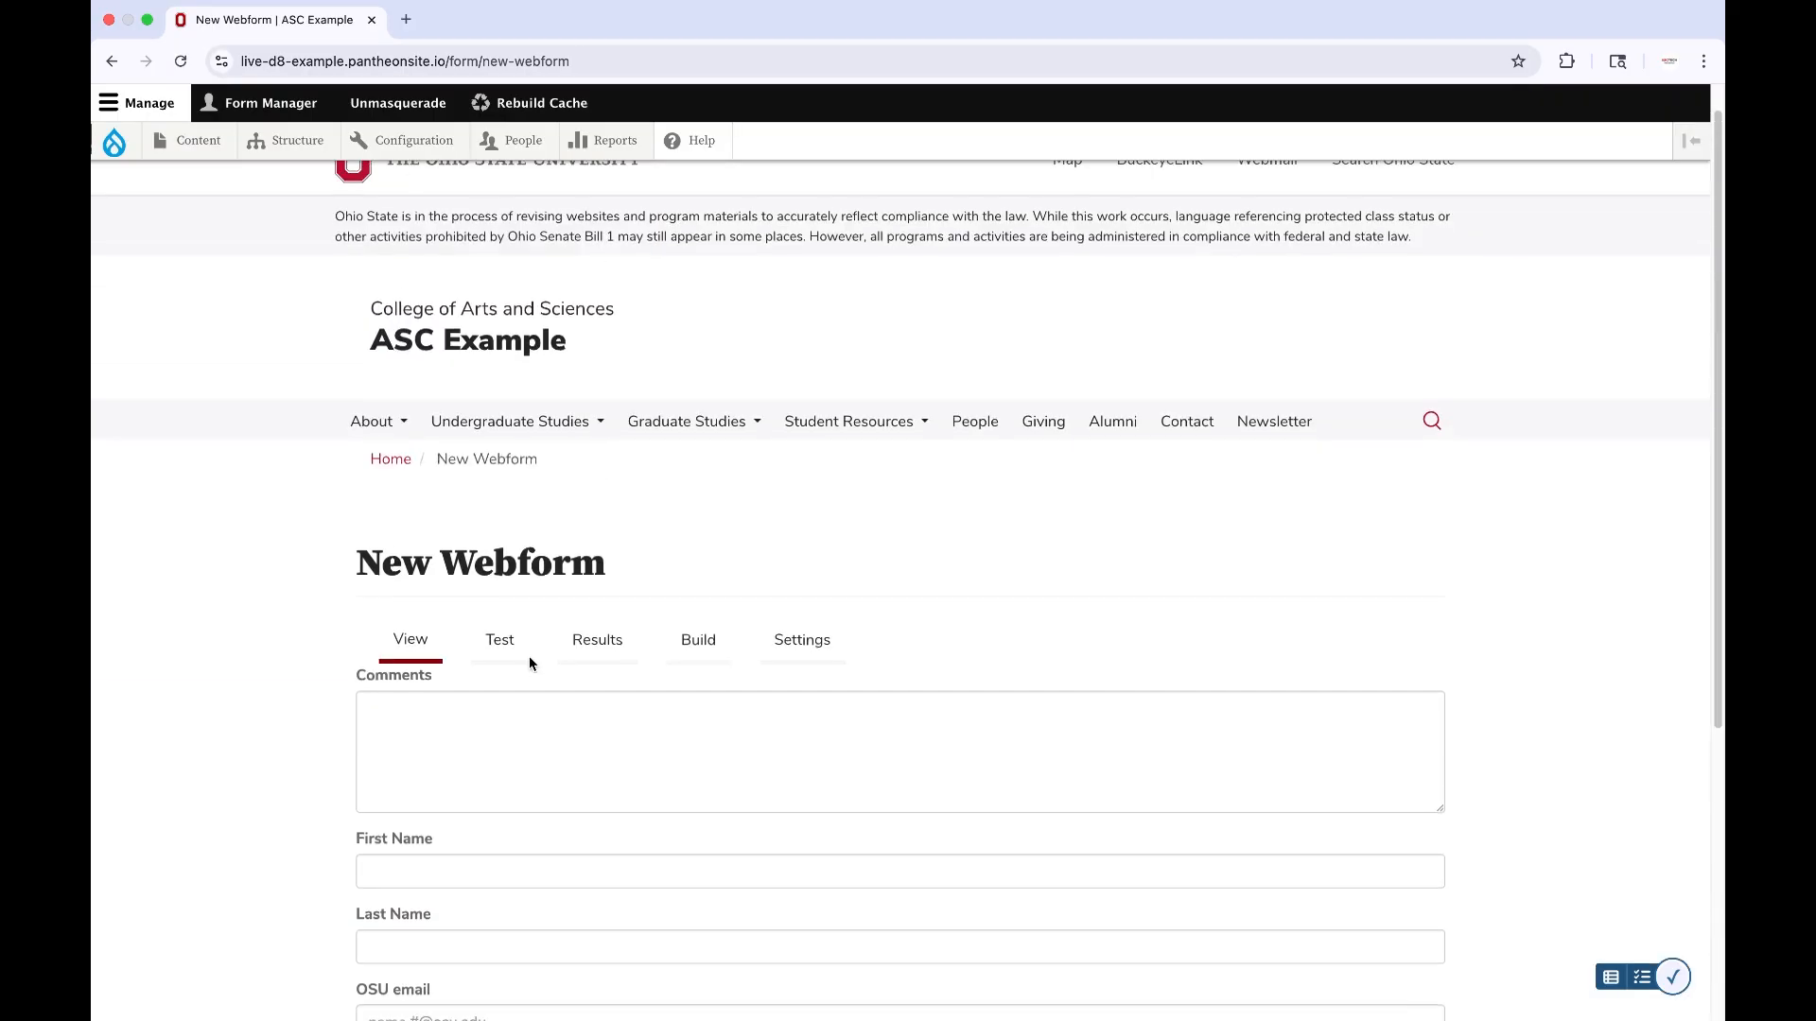
{"action": "left_click", "coordinate": [692, 644]}
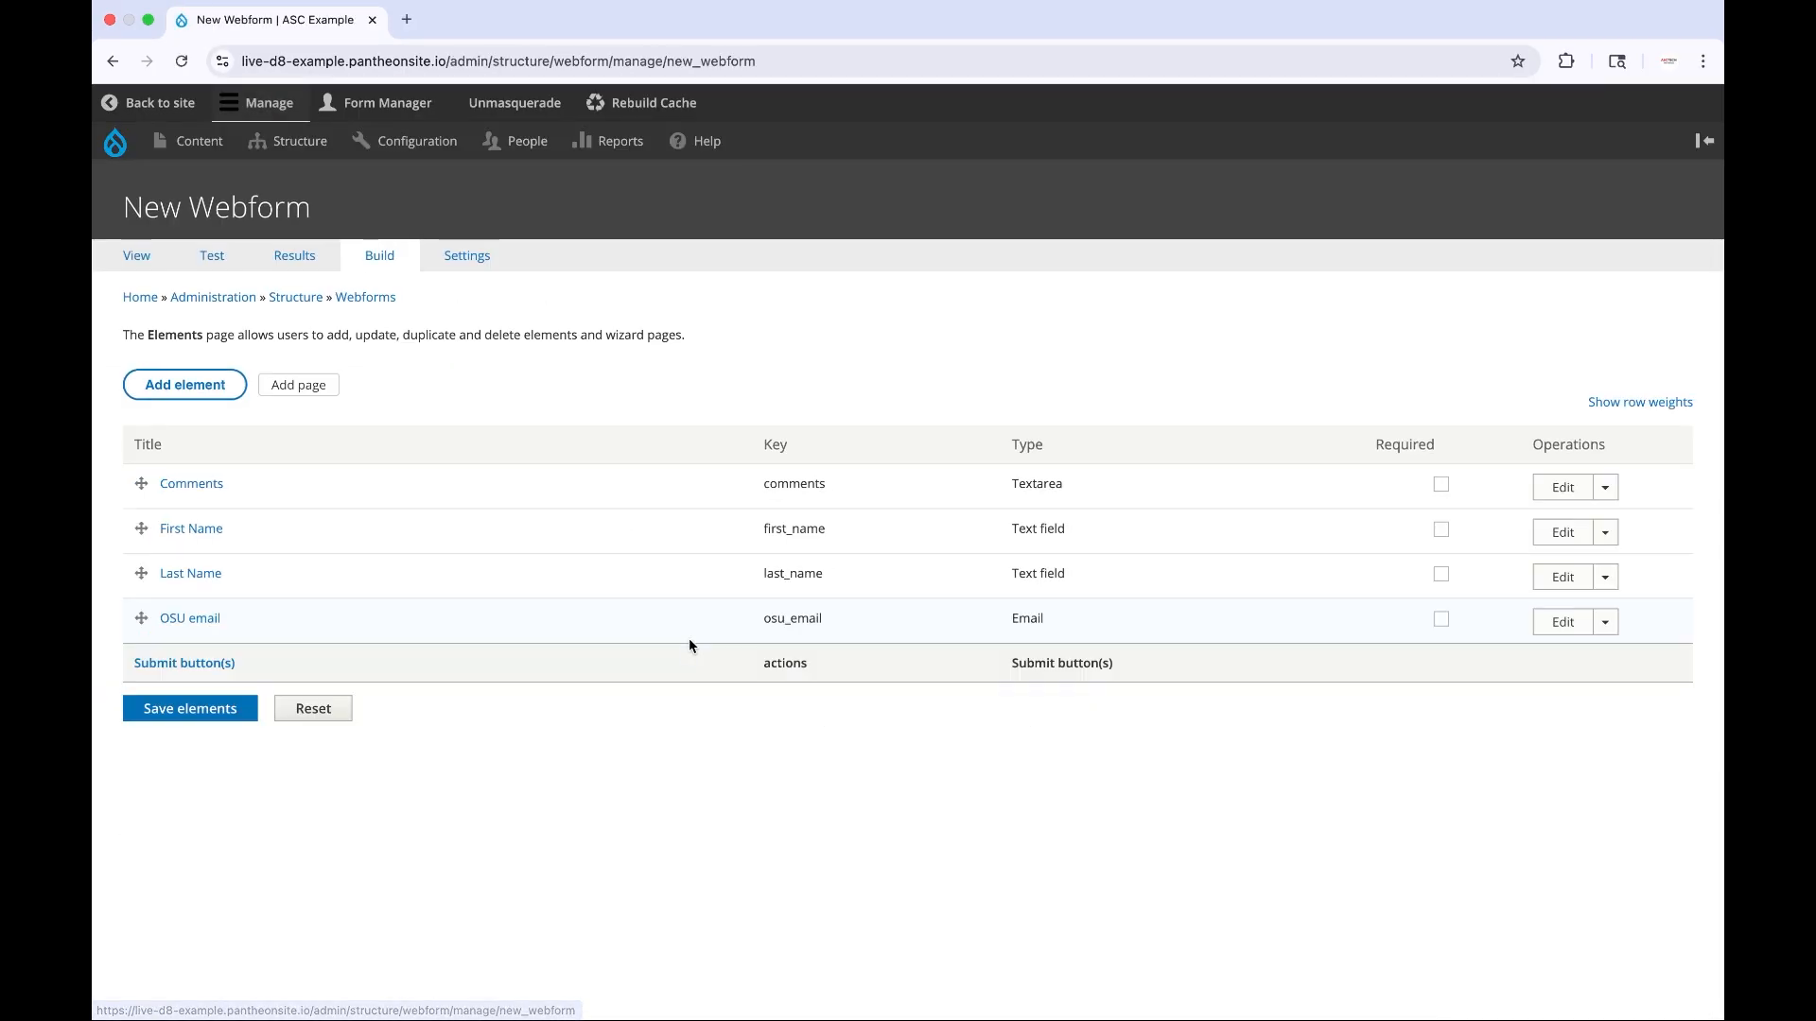
Start a new Number element and title it Number of Guests.
{"action": "left_click", "coordinate": [227, 390]}
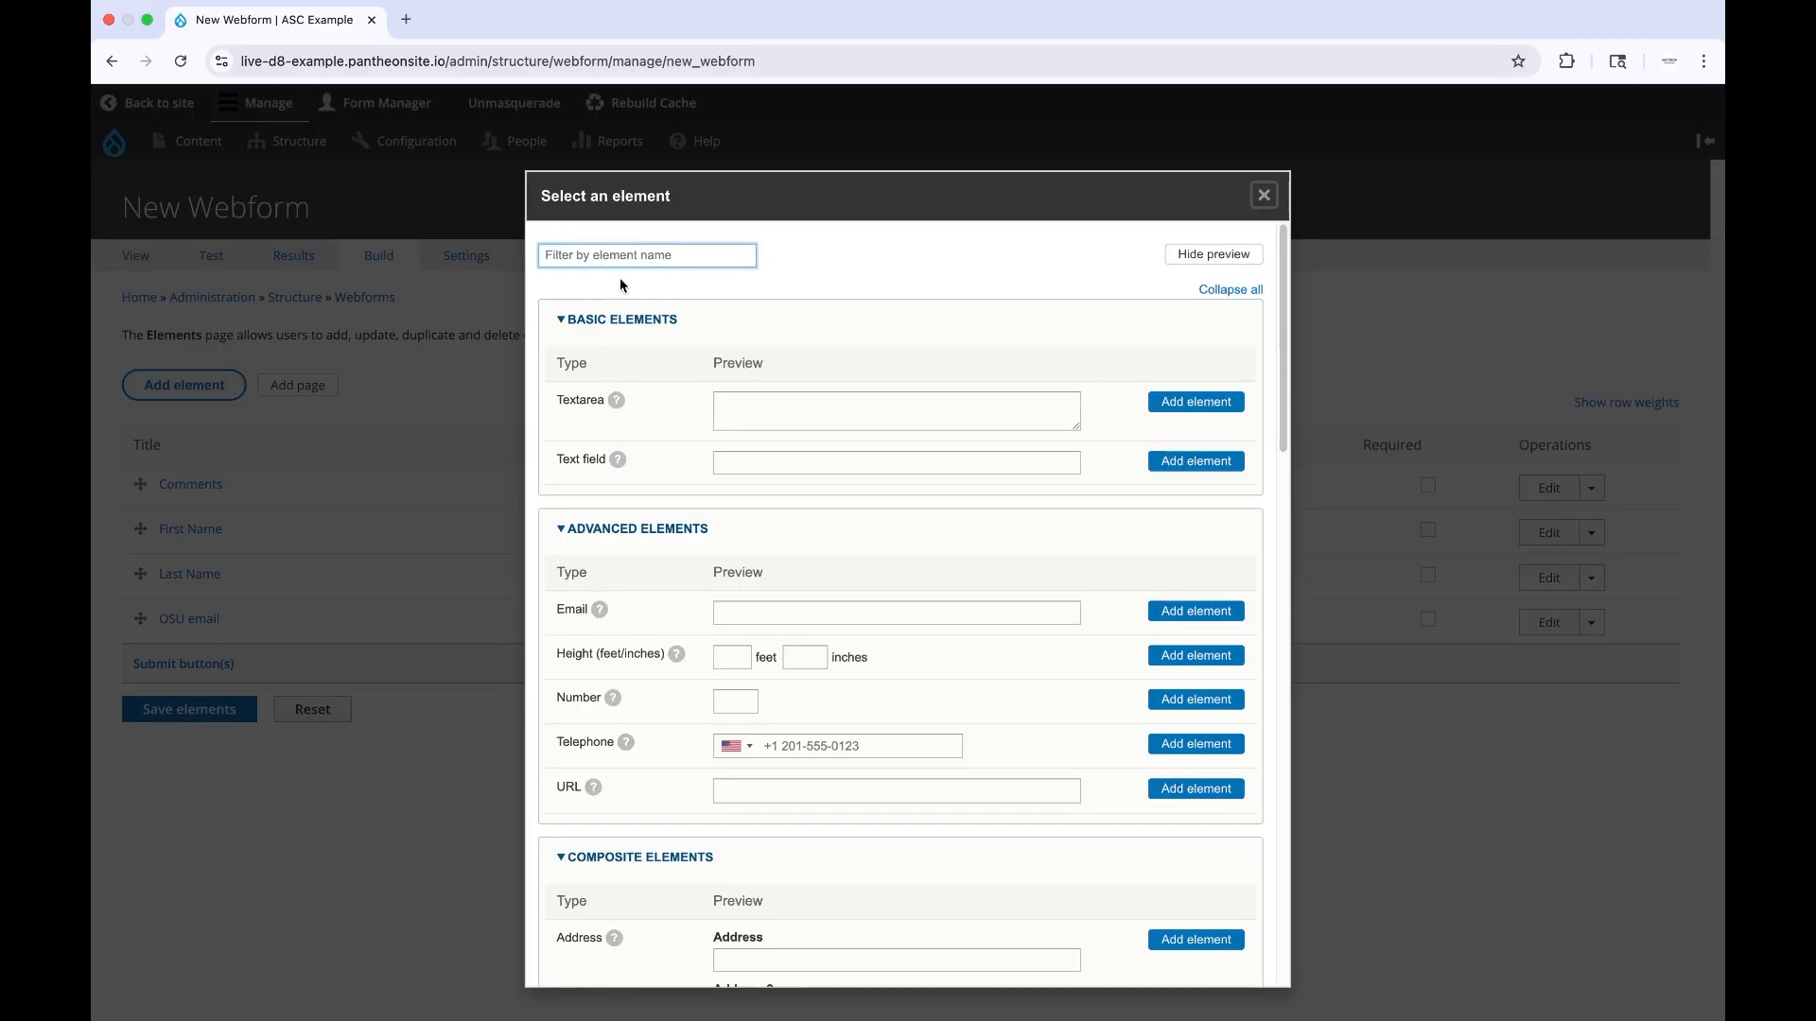
{"action": "left_click", "coordinate": [1178, 700]}
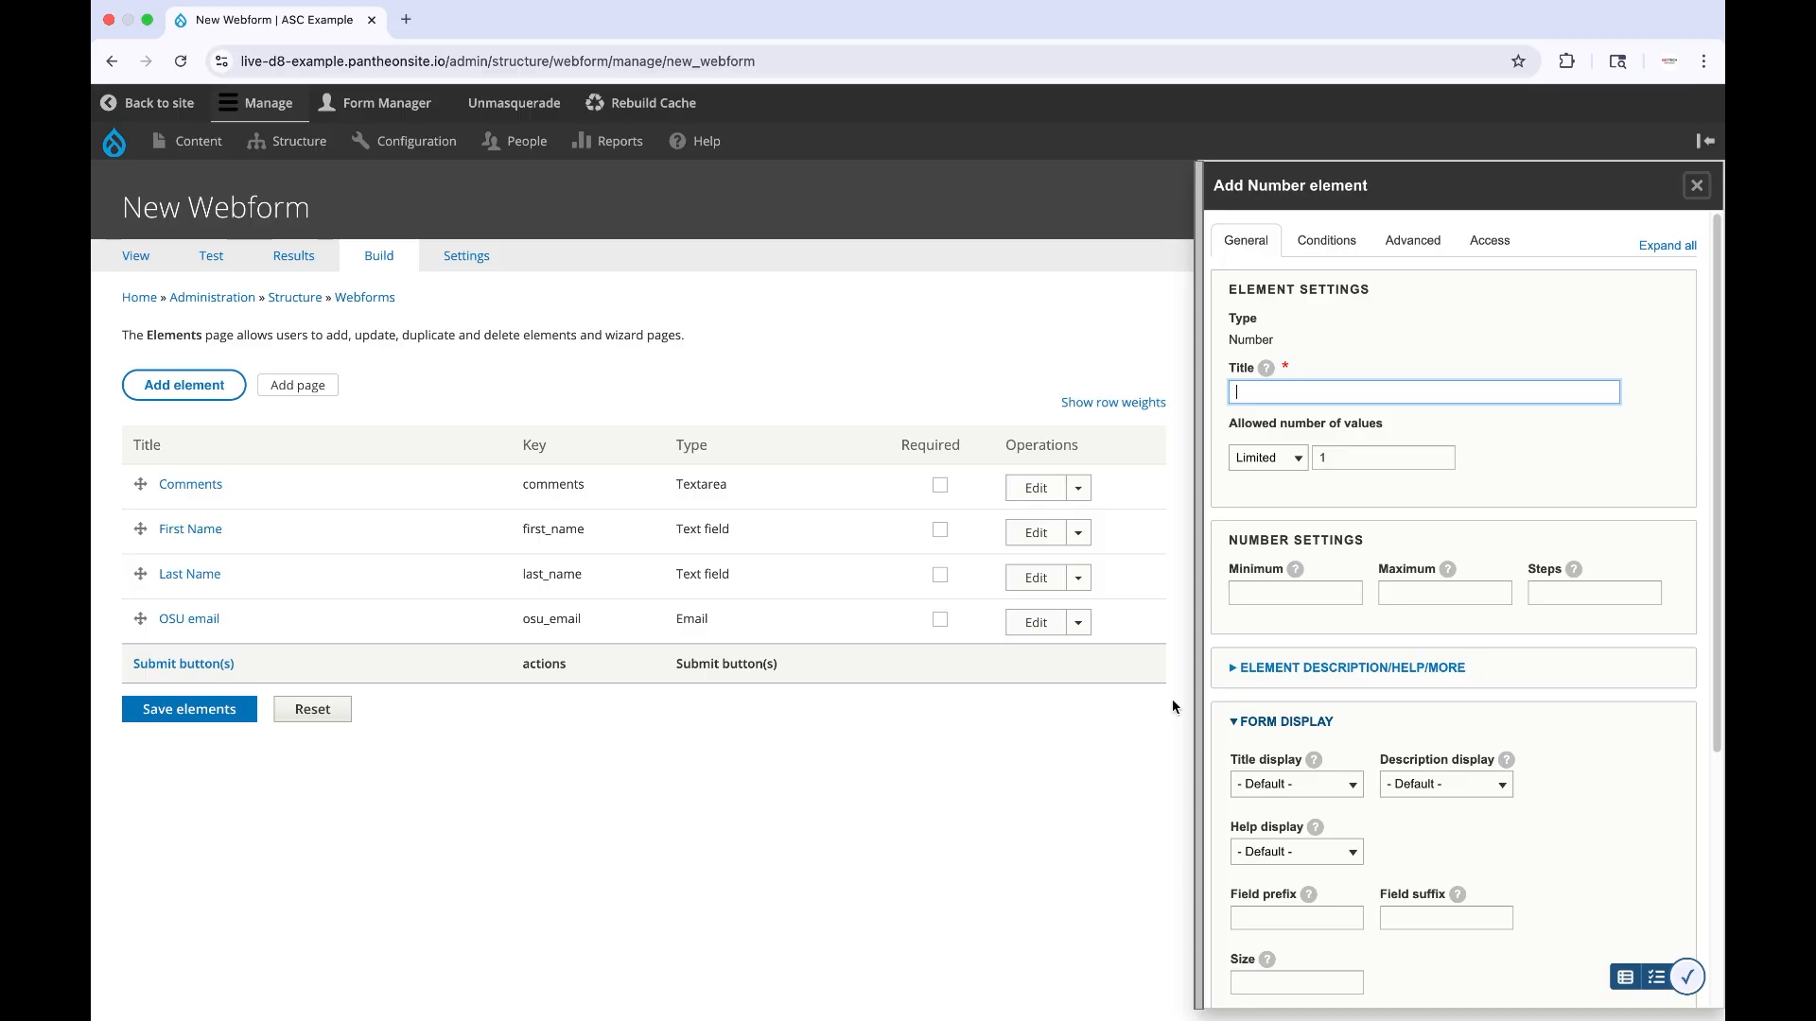
{"action": "type", "text": "Guests"}
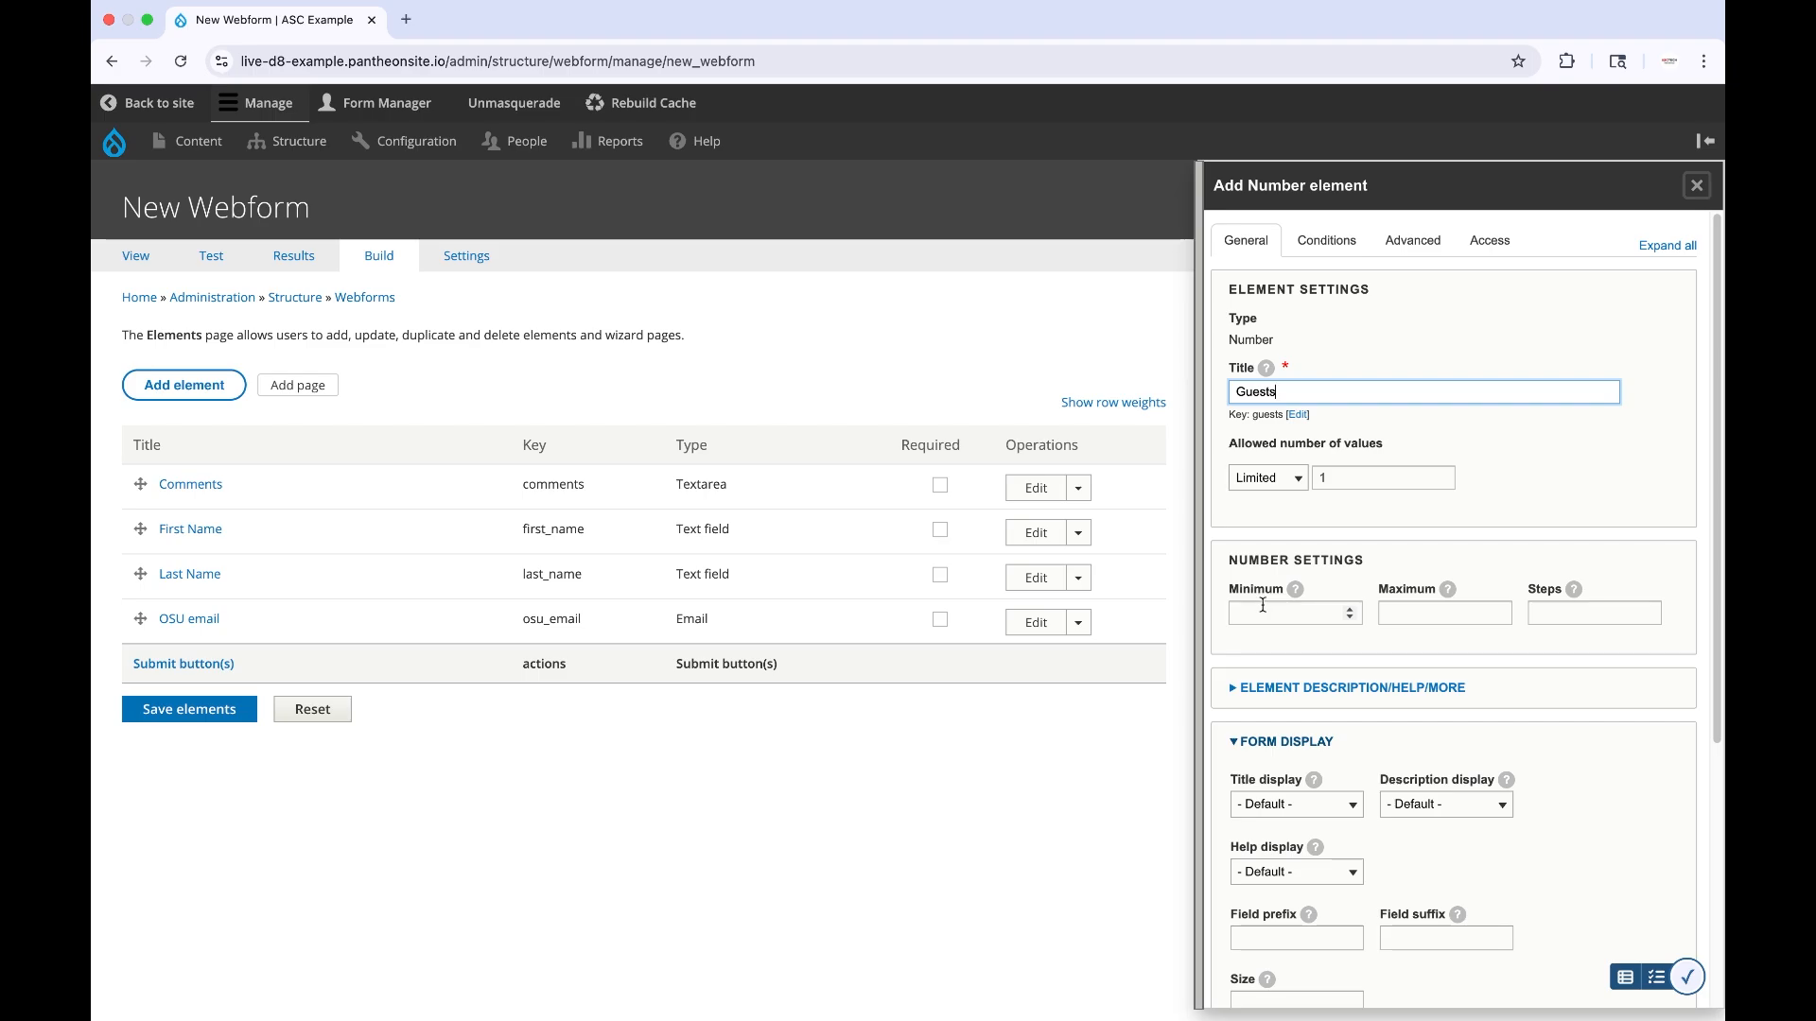
{"action": "left_click_drag", "start_coordinate": [1279, 389], "coordinate": [1239, 382]}
{"action": "type", "text": "Number"}
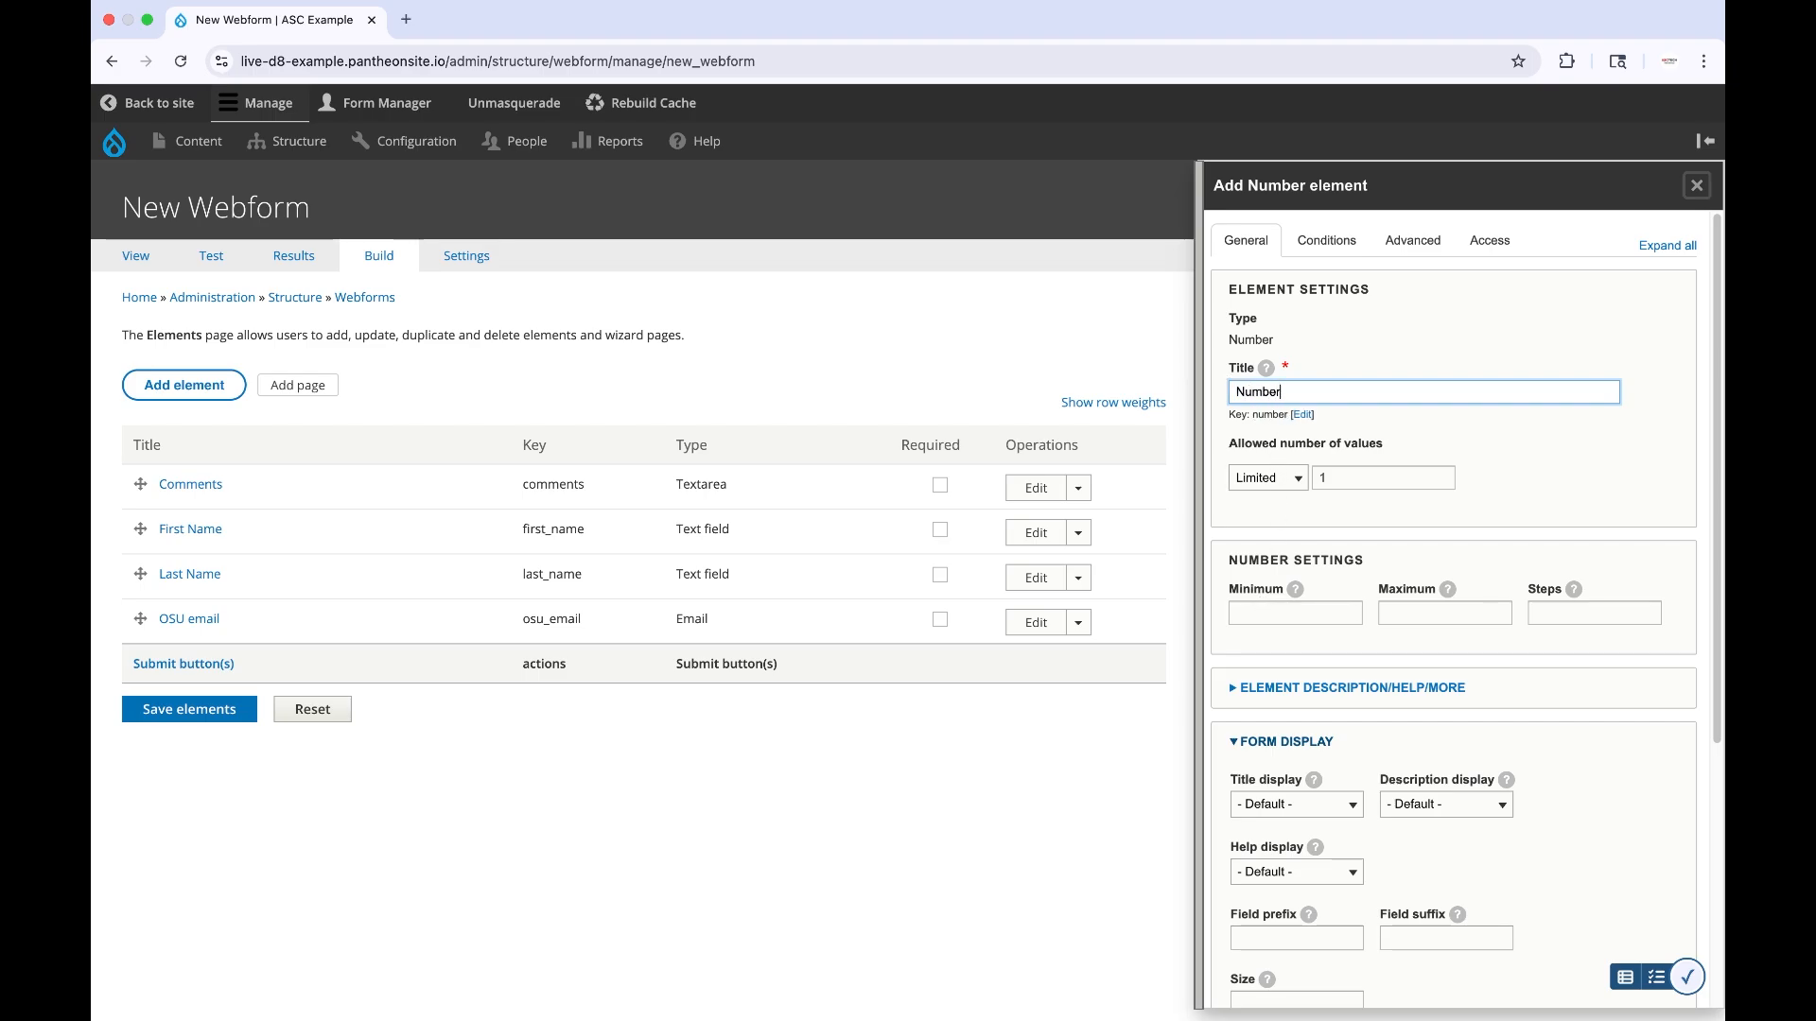
{"action": "type", "text": " of Guests"}
Set the number element's minimum to 0 and save the element.
{"action": "left_click", "coordinate": [1271, 613]}
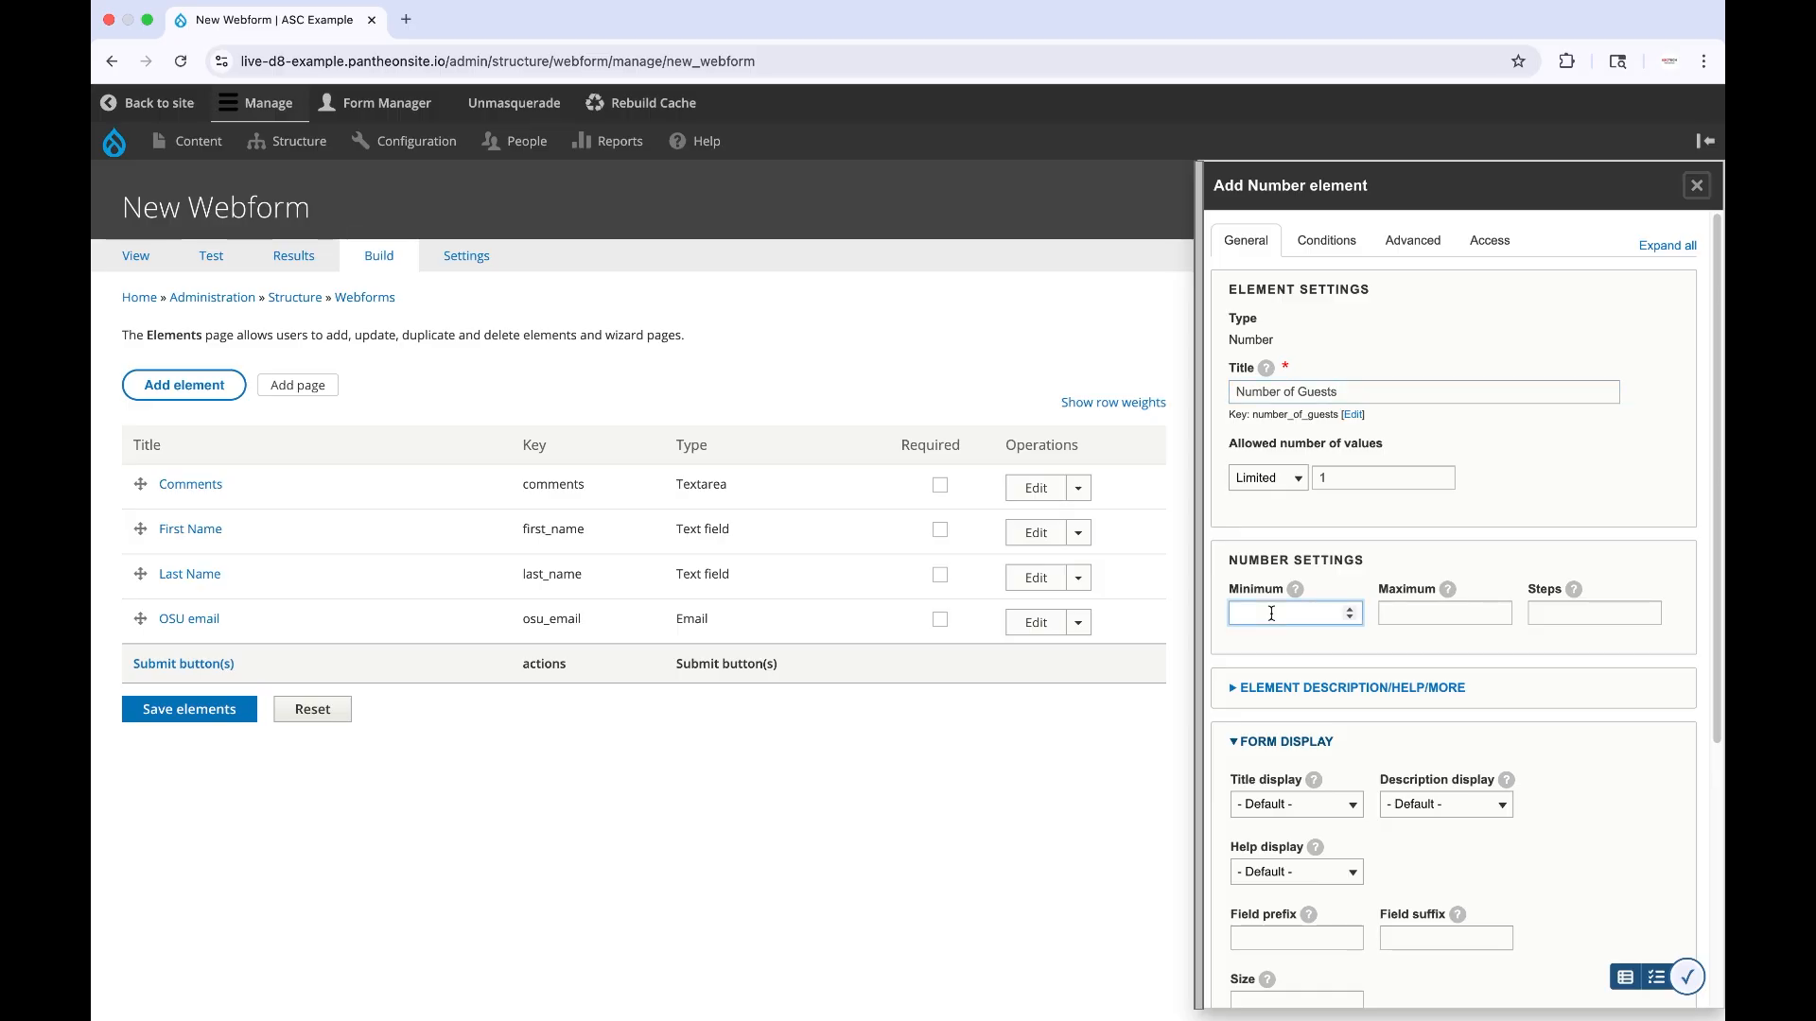
{"action": "type", "text": "0"}
{"action": "left_click", "coordinate": [1436, 653]}
{"action": "scroll", "coordinate": [1436, 653], "scroll_direction": "down", "scroll_amount": 3}
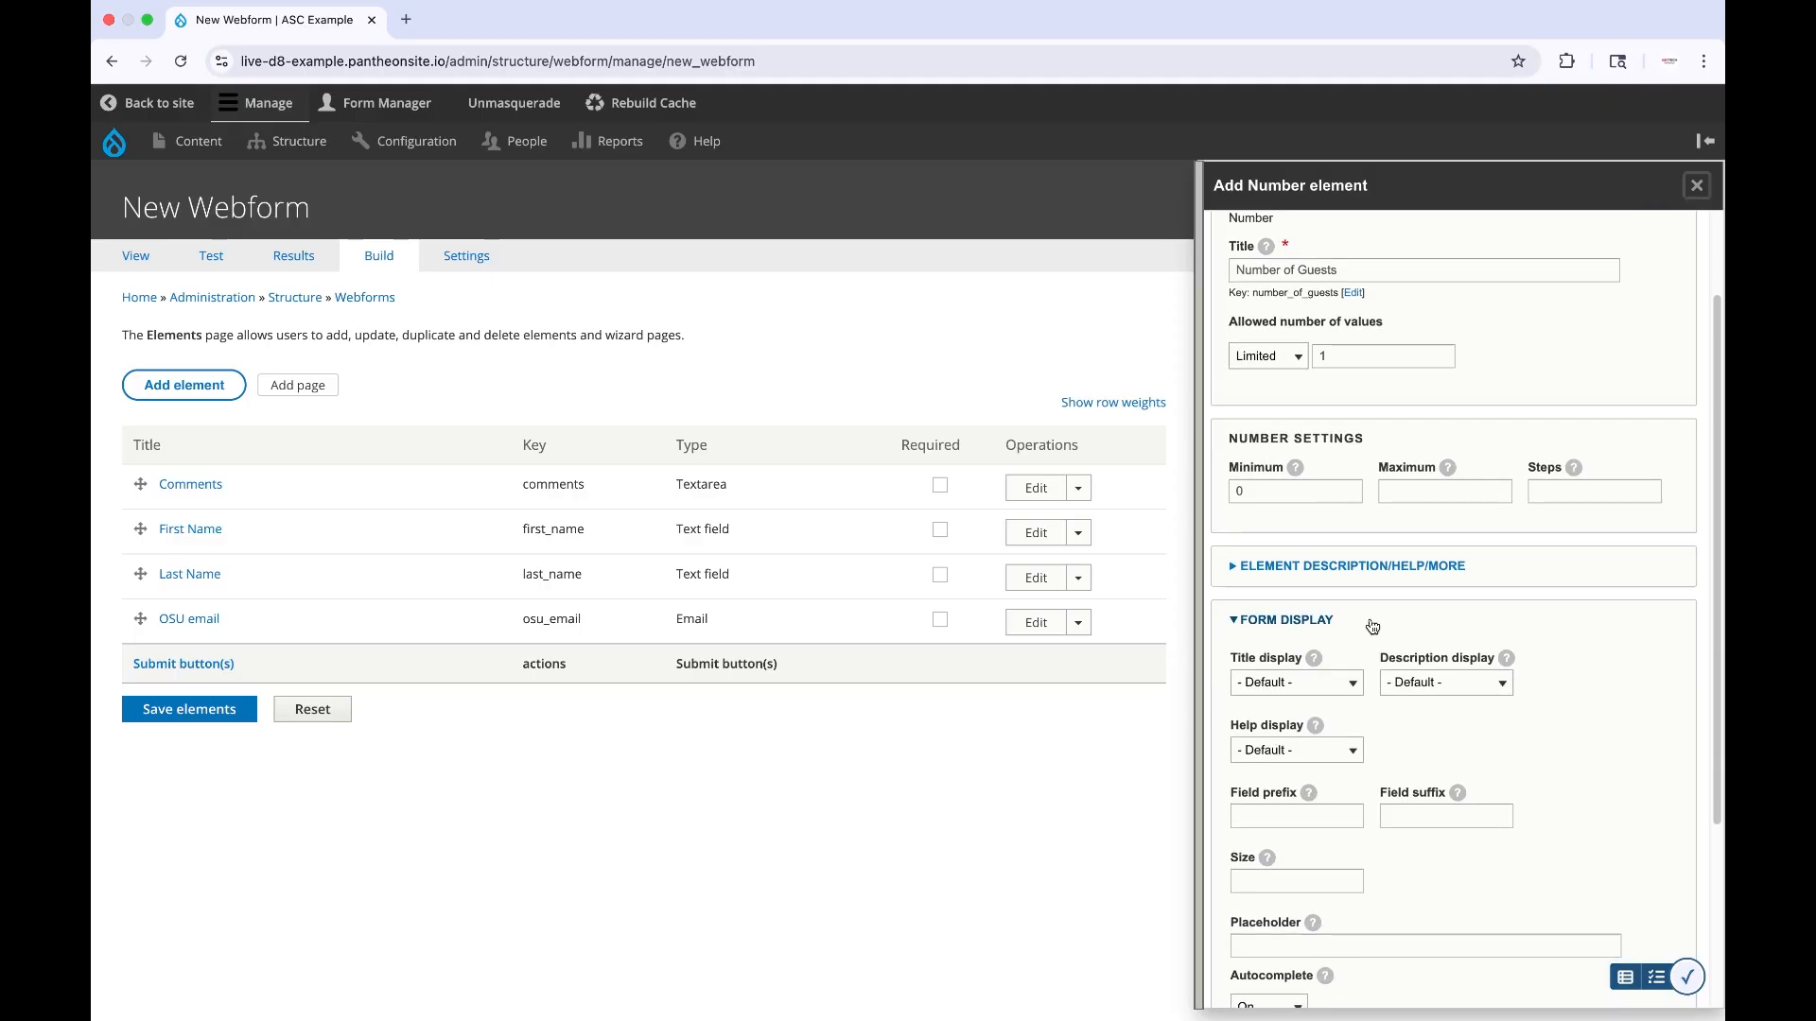
{"action": "left_click", "coordinate": [1366, 624]}
{"action": "left_click", "coordinate": [1244, 842]}
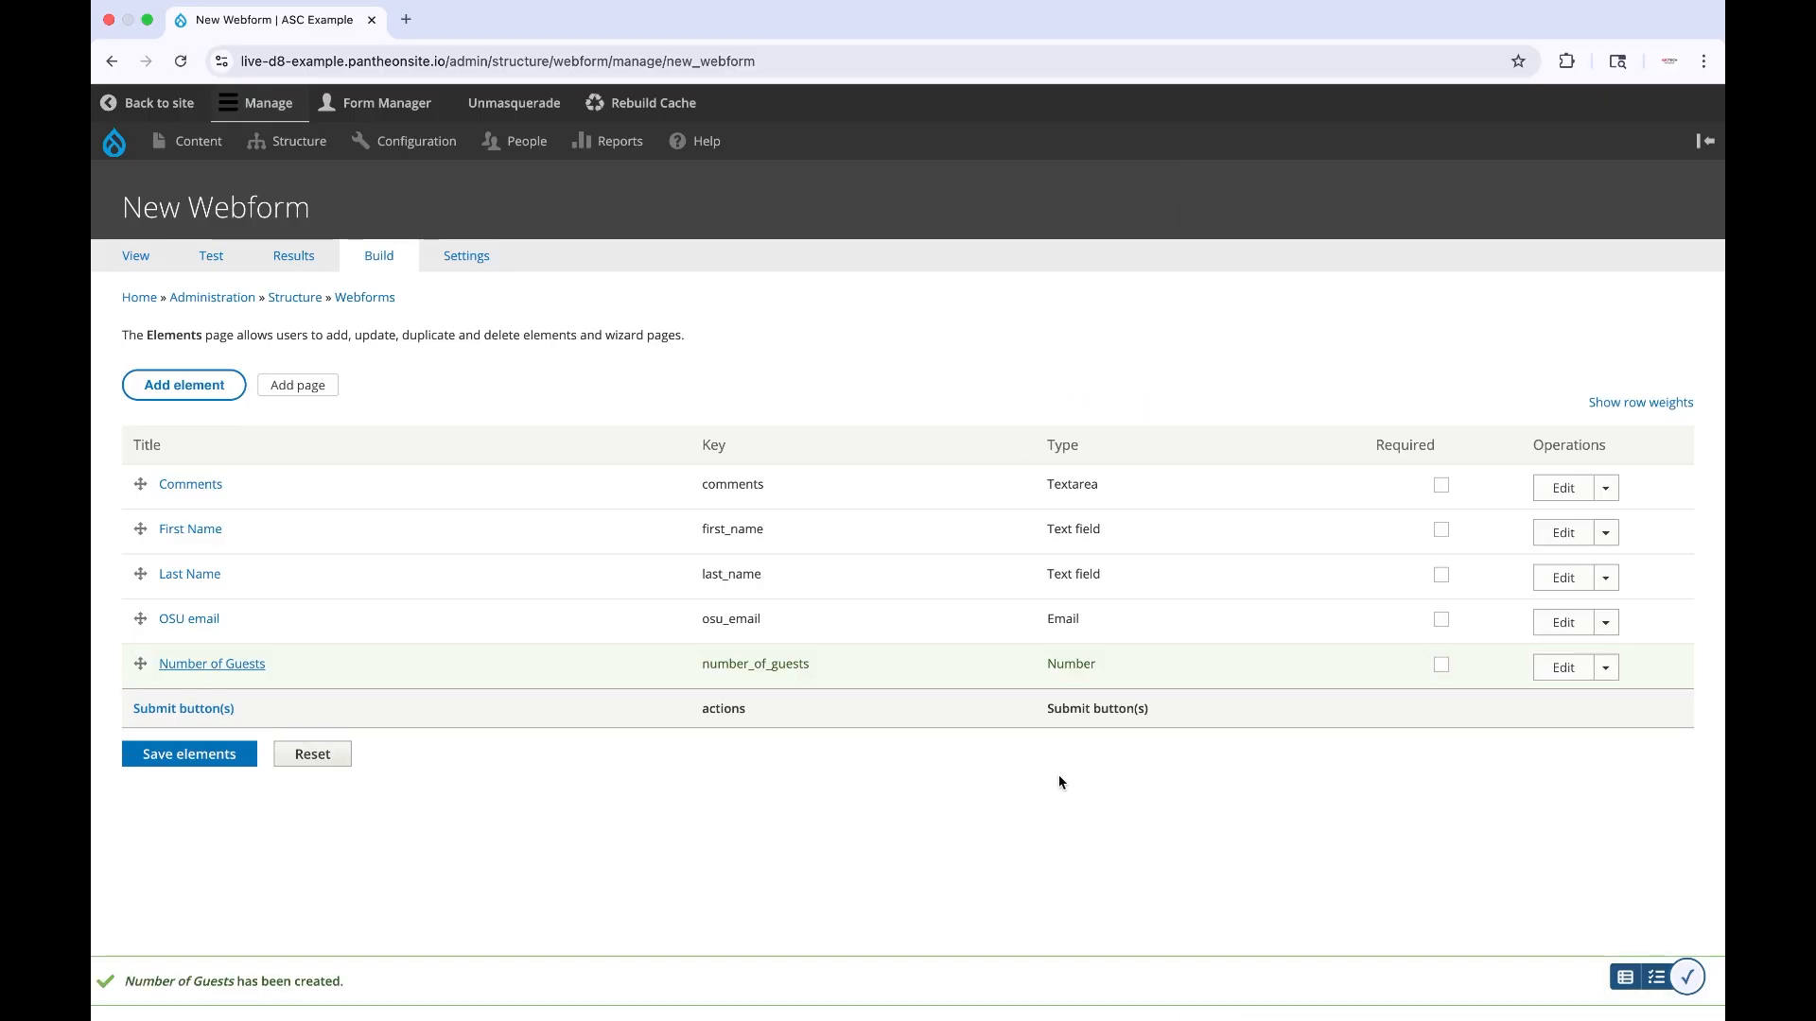
View the form, try the values 5 and 10 in the Number of Guests field, and return to building the form.
{"action": "left_click", "coordinate": [137, 257]}
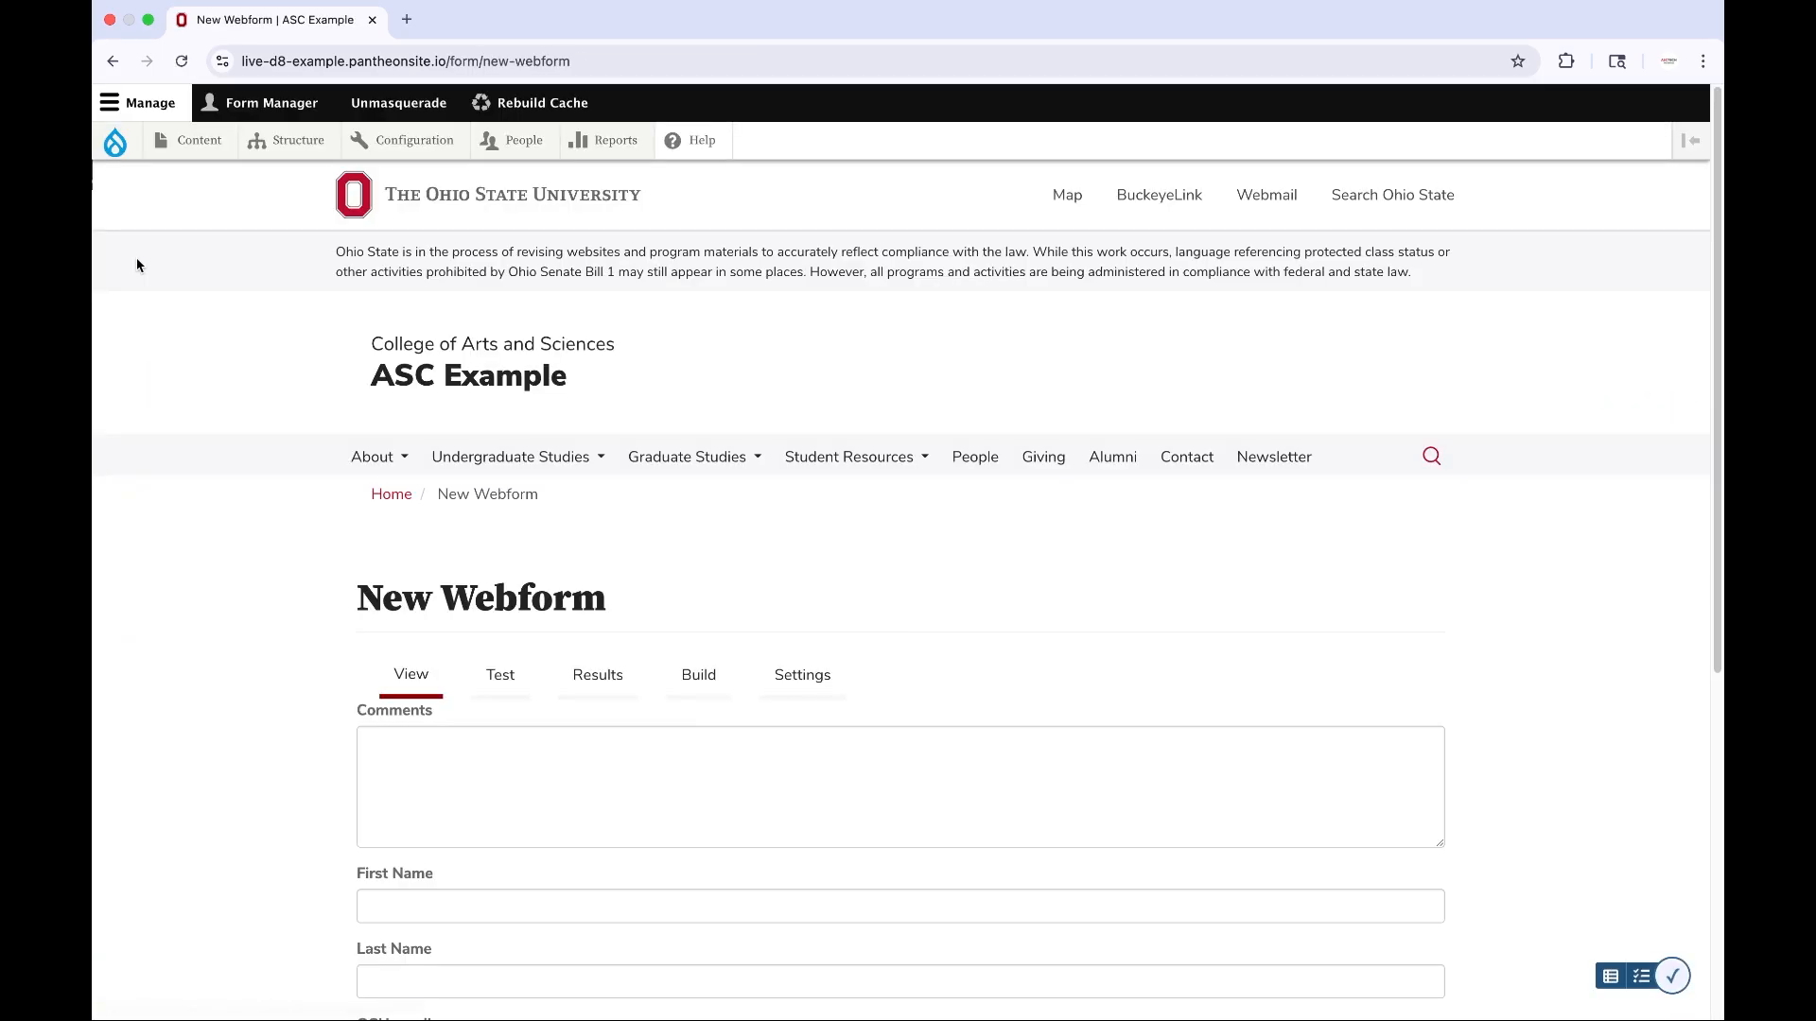
{"action": "scroll", "coordinate": [414, 558], "scroll_direction": "down", "scroll_amount": 6}
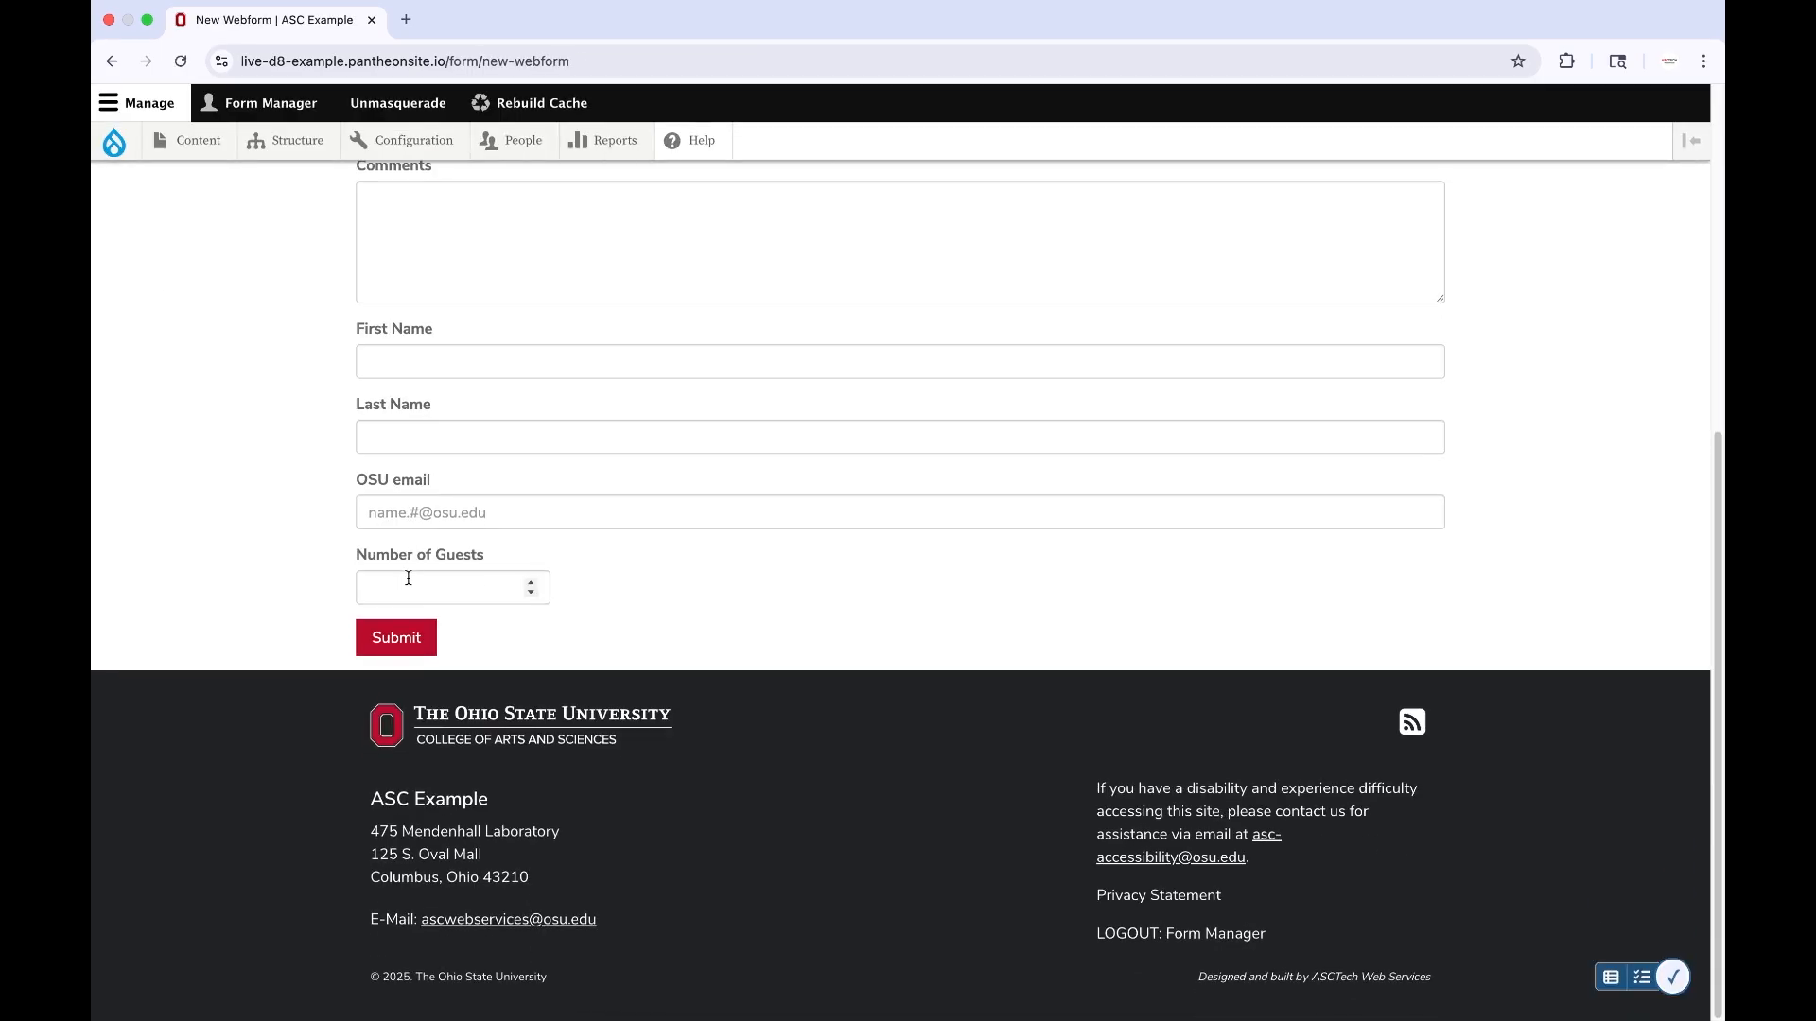
{"action": "left_click", "coordinate": [530, 593]}
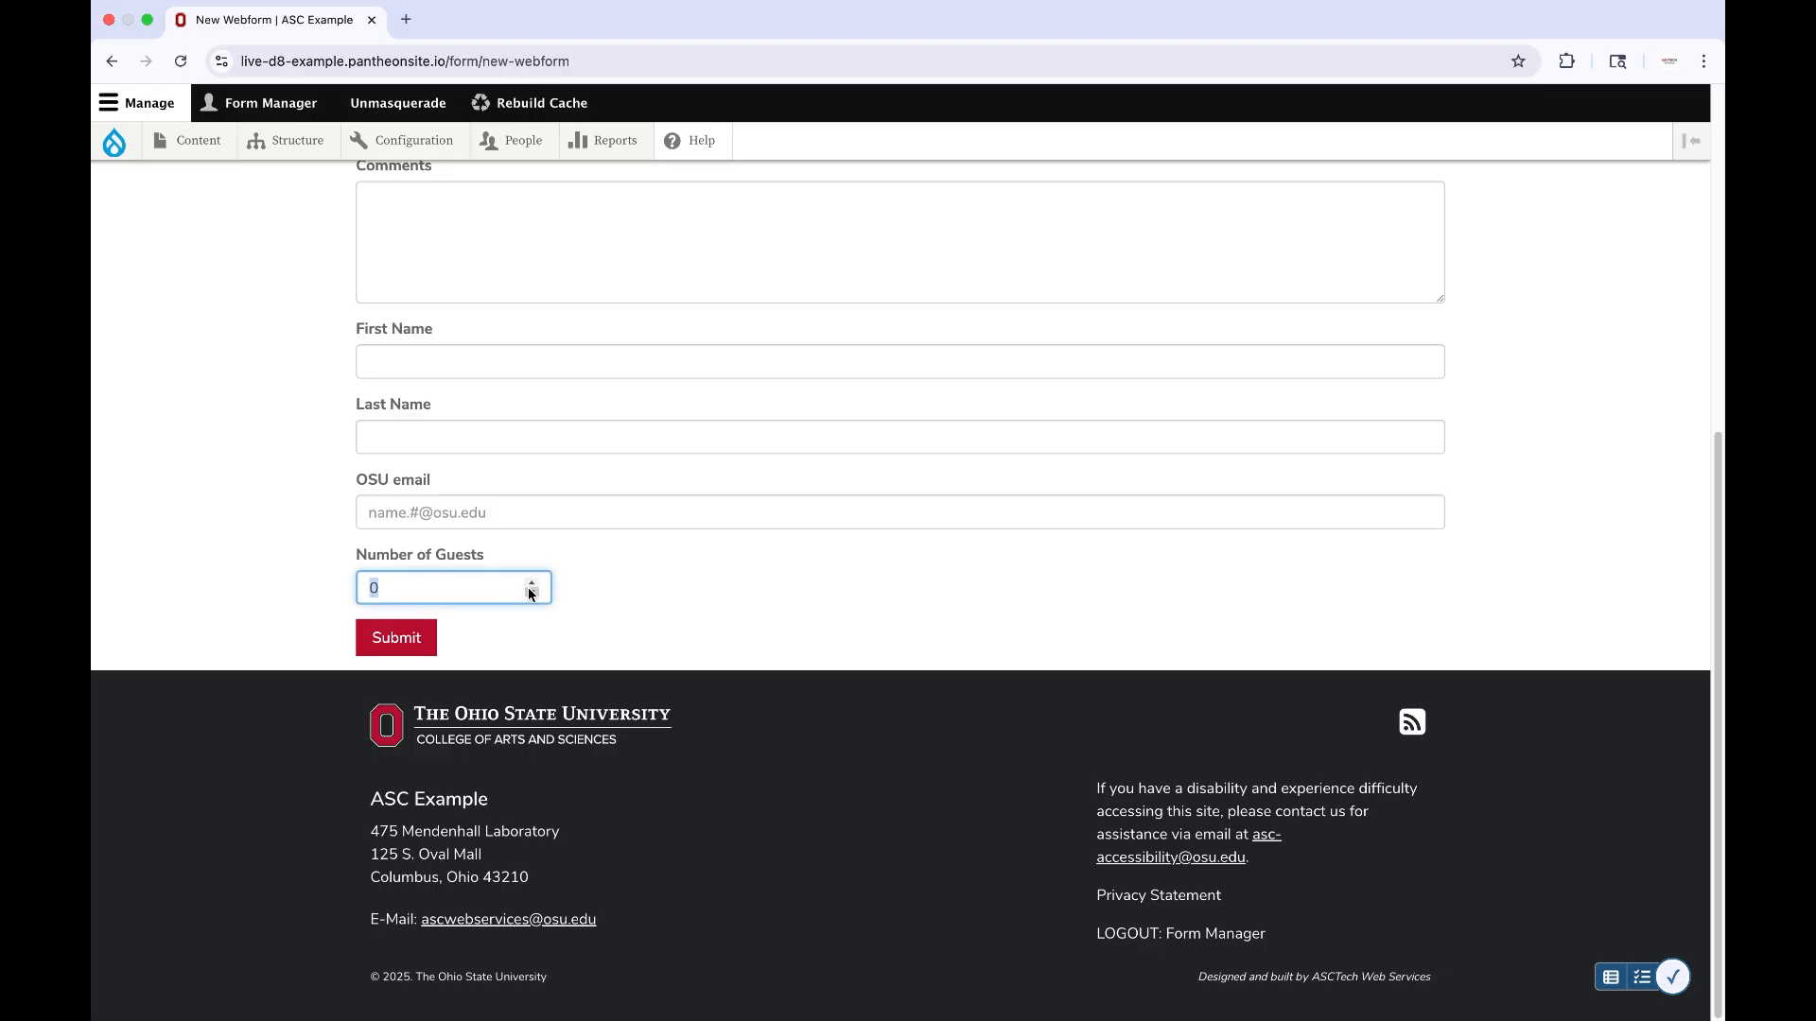
{"action": "type", "text": "5"}
{"action": "key", "text": "BackSpace"}
{"action": "type", "text": "10"}
{"action": "scroll", "coordinate": [608, 588], "scroll_direction": "up", "scroll_amount": 6}
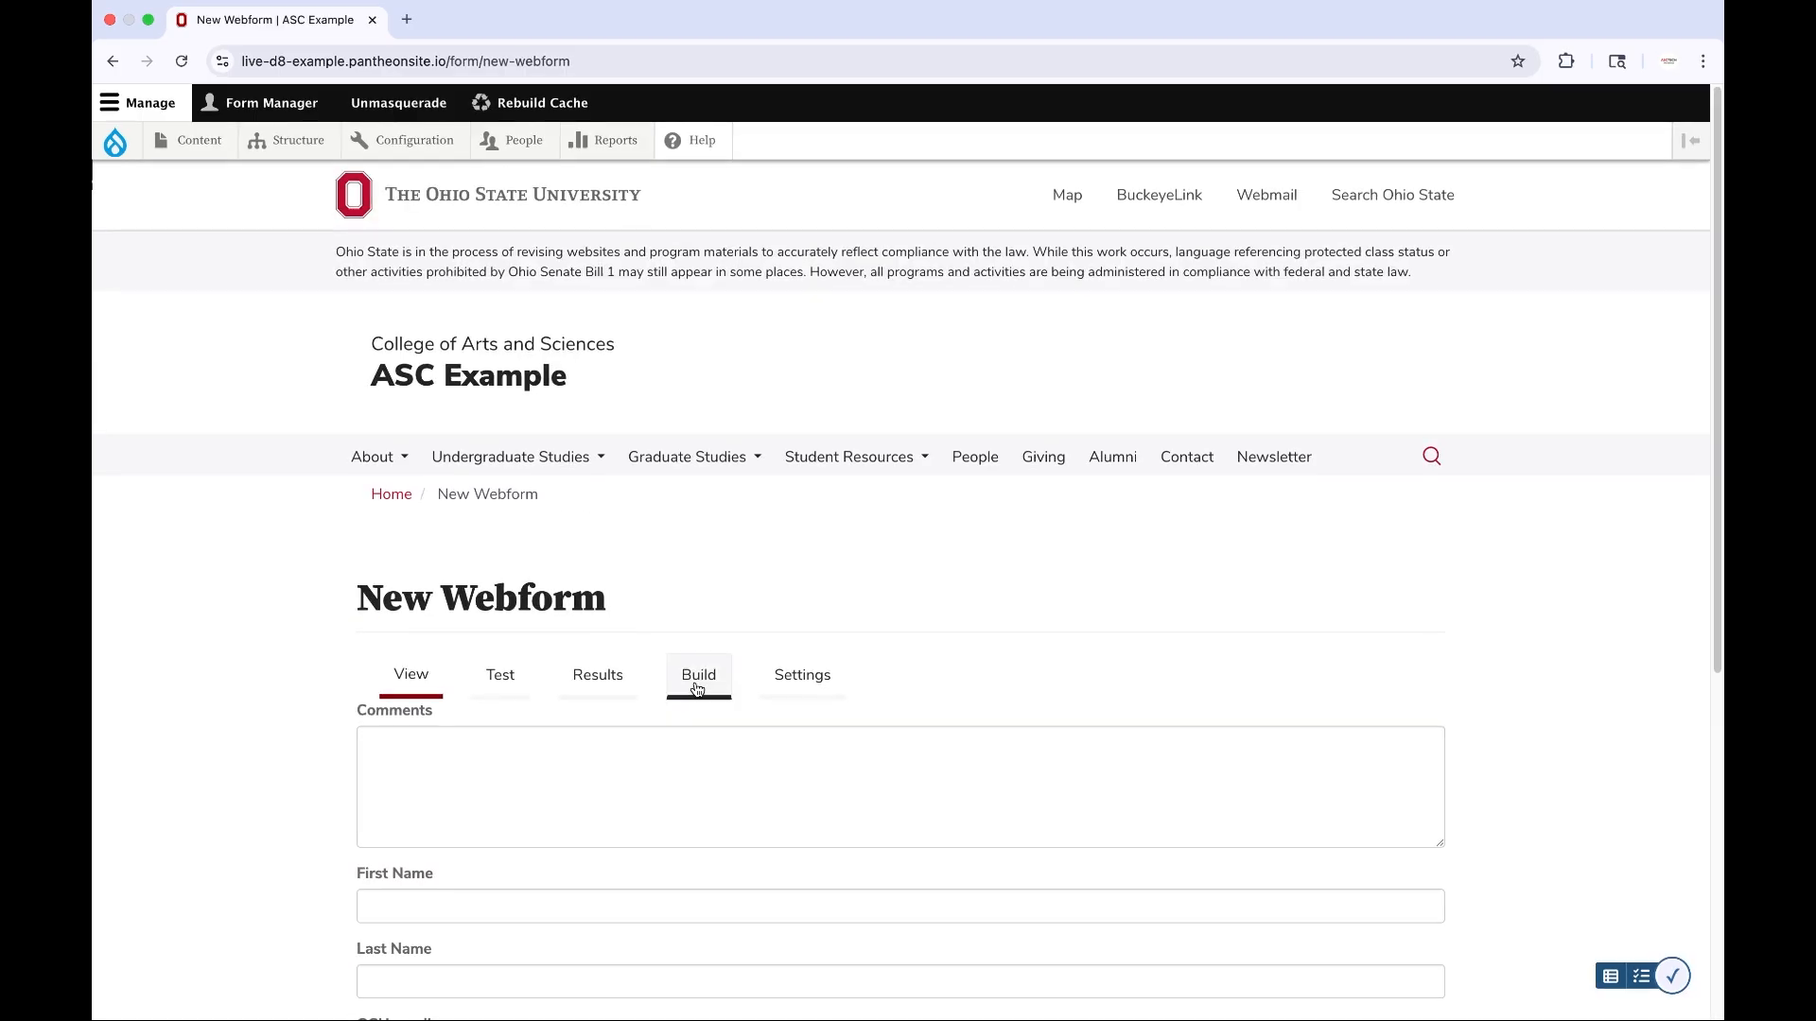
{"action": "left_click", "coordinate": [698, 688]}
Open the selection of new elements and examine the Telephone and URL types among the advanced elements.
{"action": "left_click", "coordinate": [215, 396]}
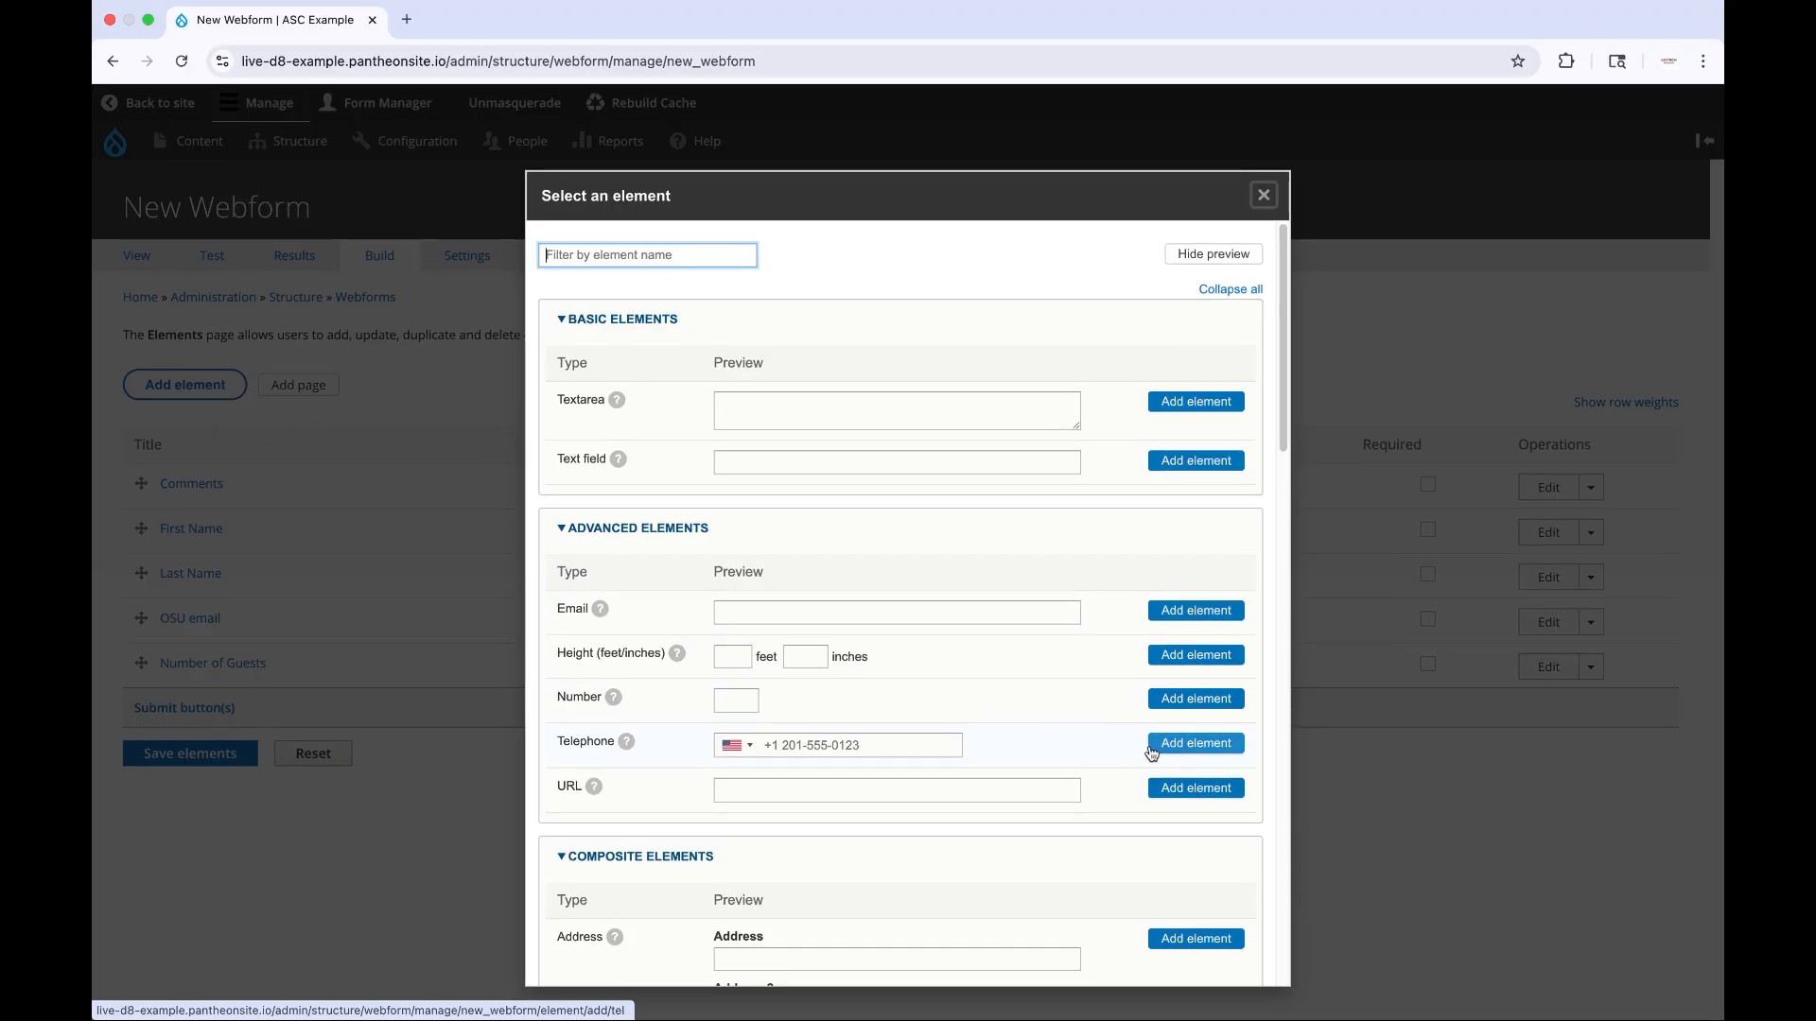
{"action": "scroll", "coordinate": [1159, 747], "scroll_direction": "down", "scroll_amount": 1}
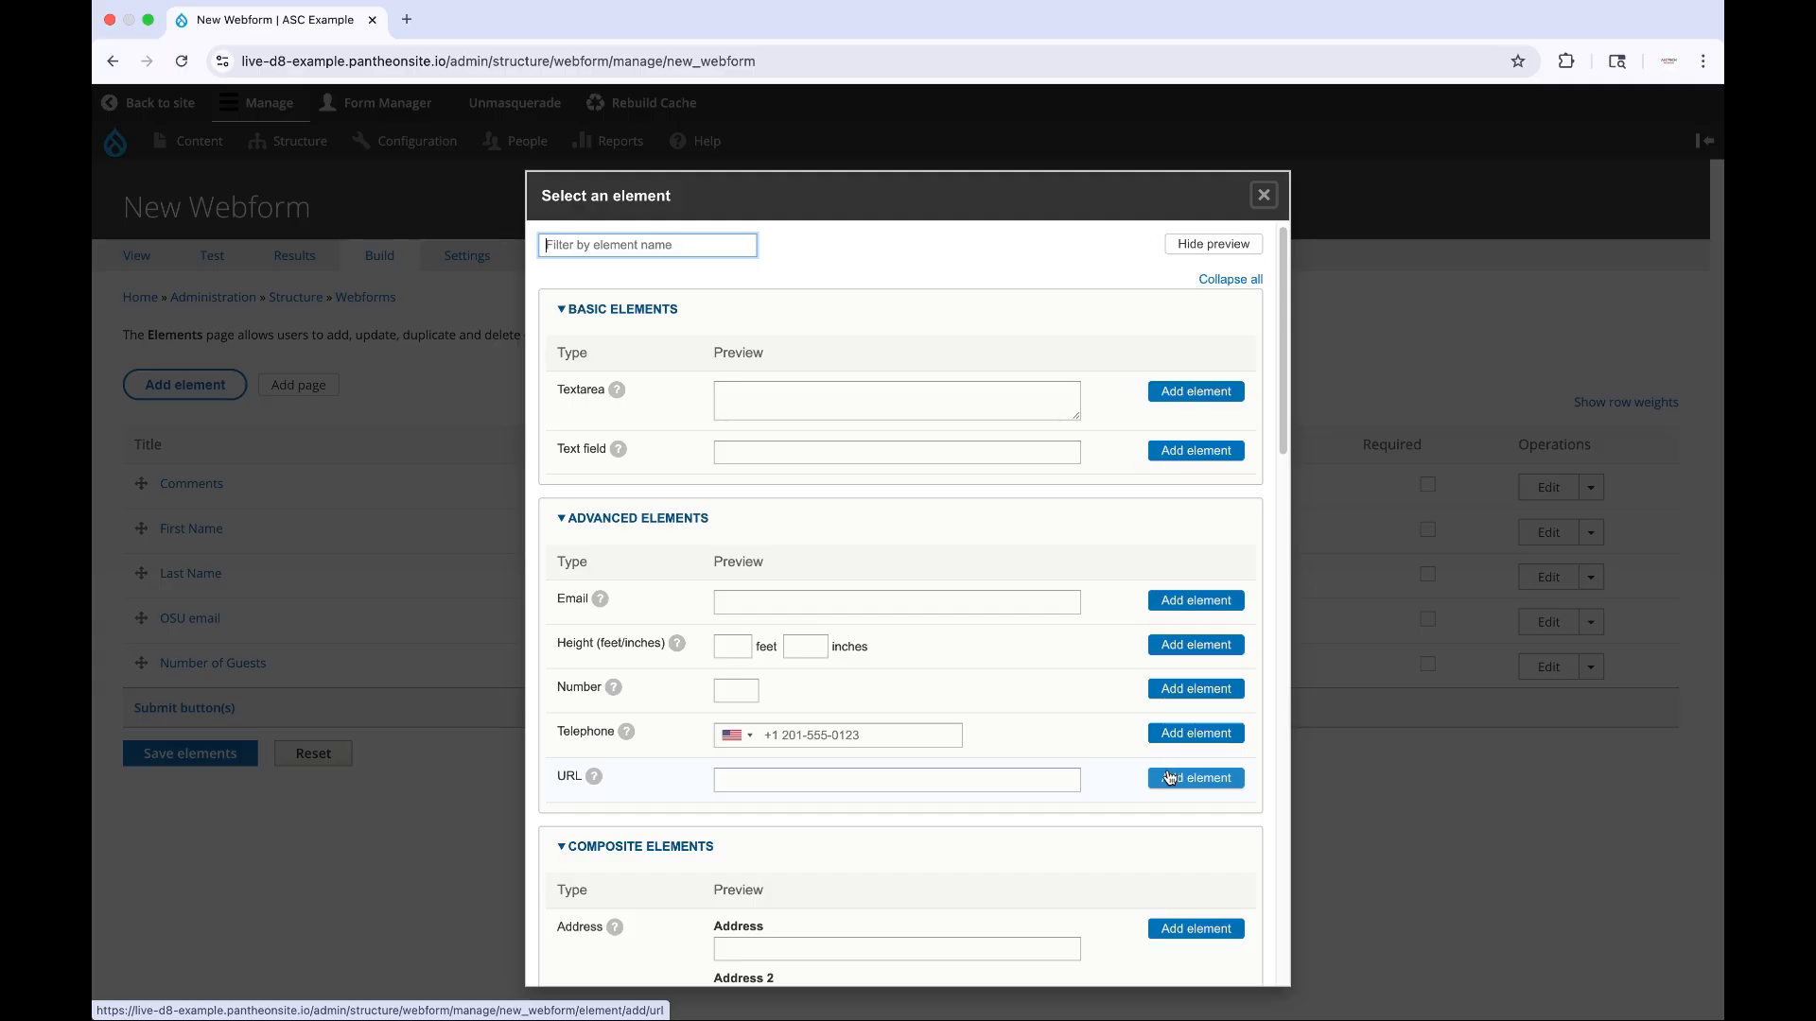
{"action": "left_click", "coordinate": [1169, 777]}
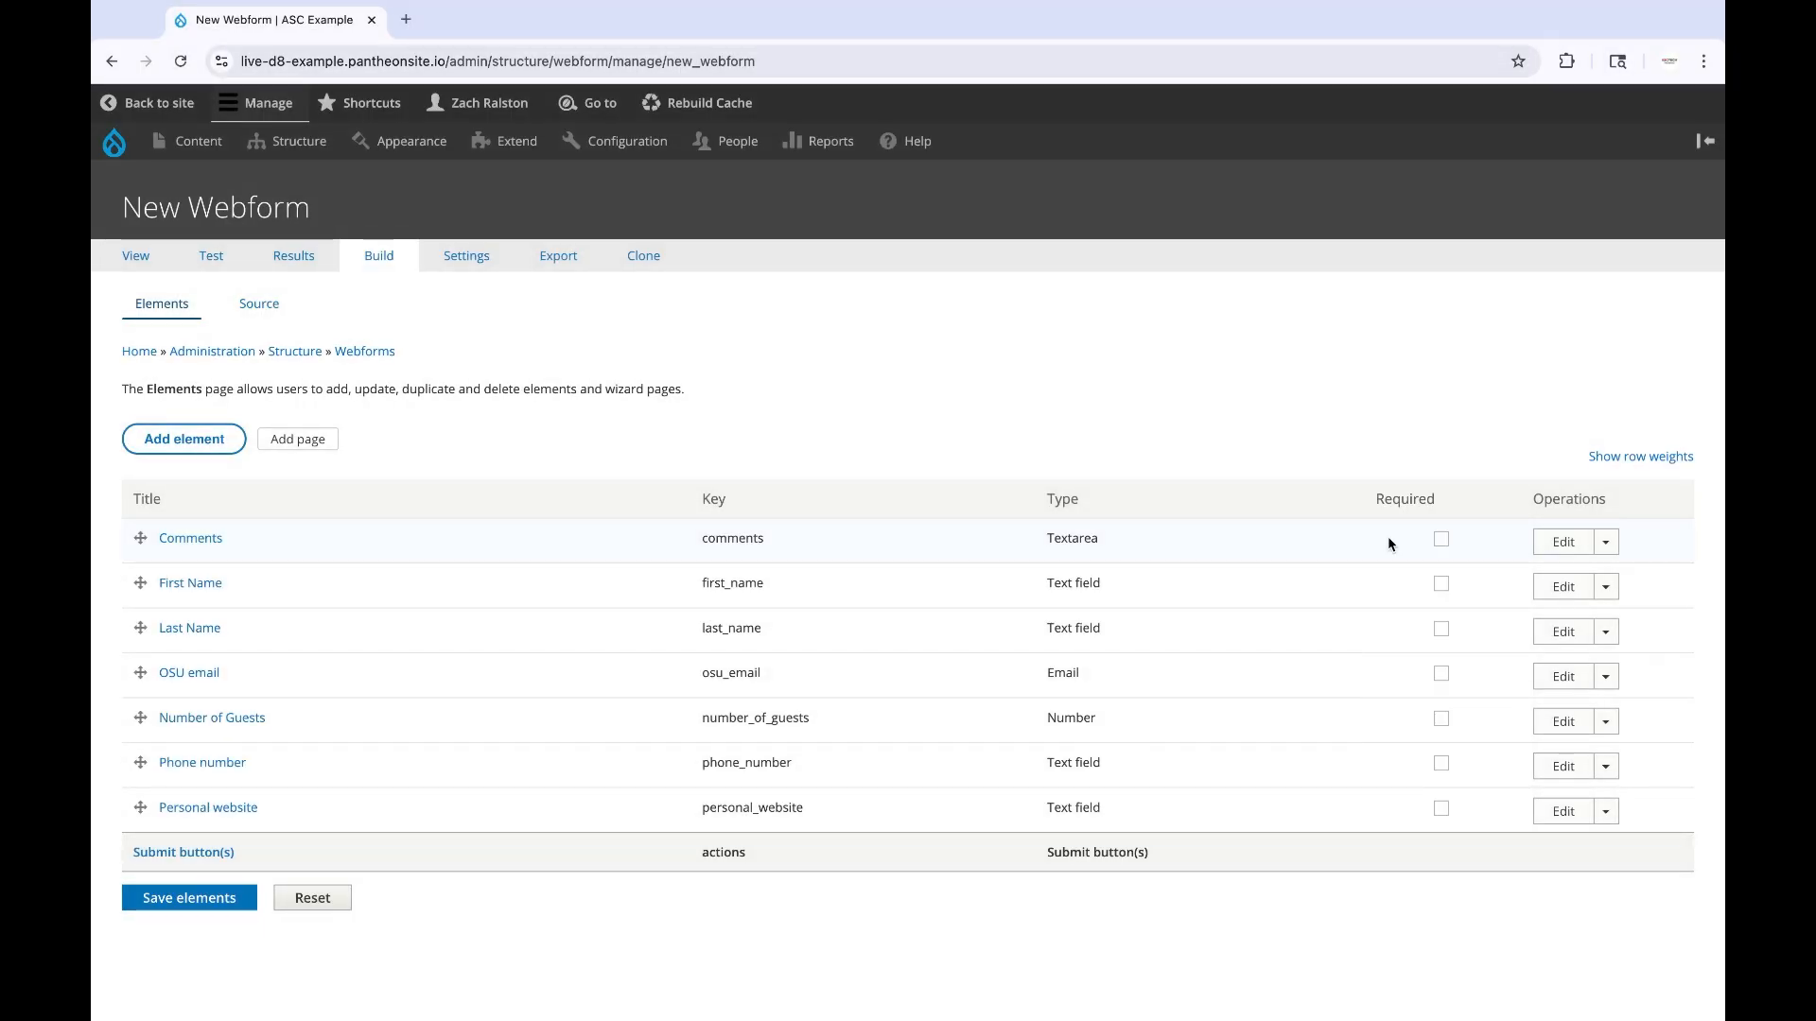
Make First Name, Last Name, OSU email, Number of Guests and Phone number required, and save the elements.
{"action": "left_click", "coordinate": [1439, 583]}
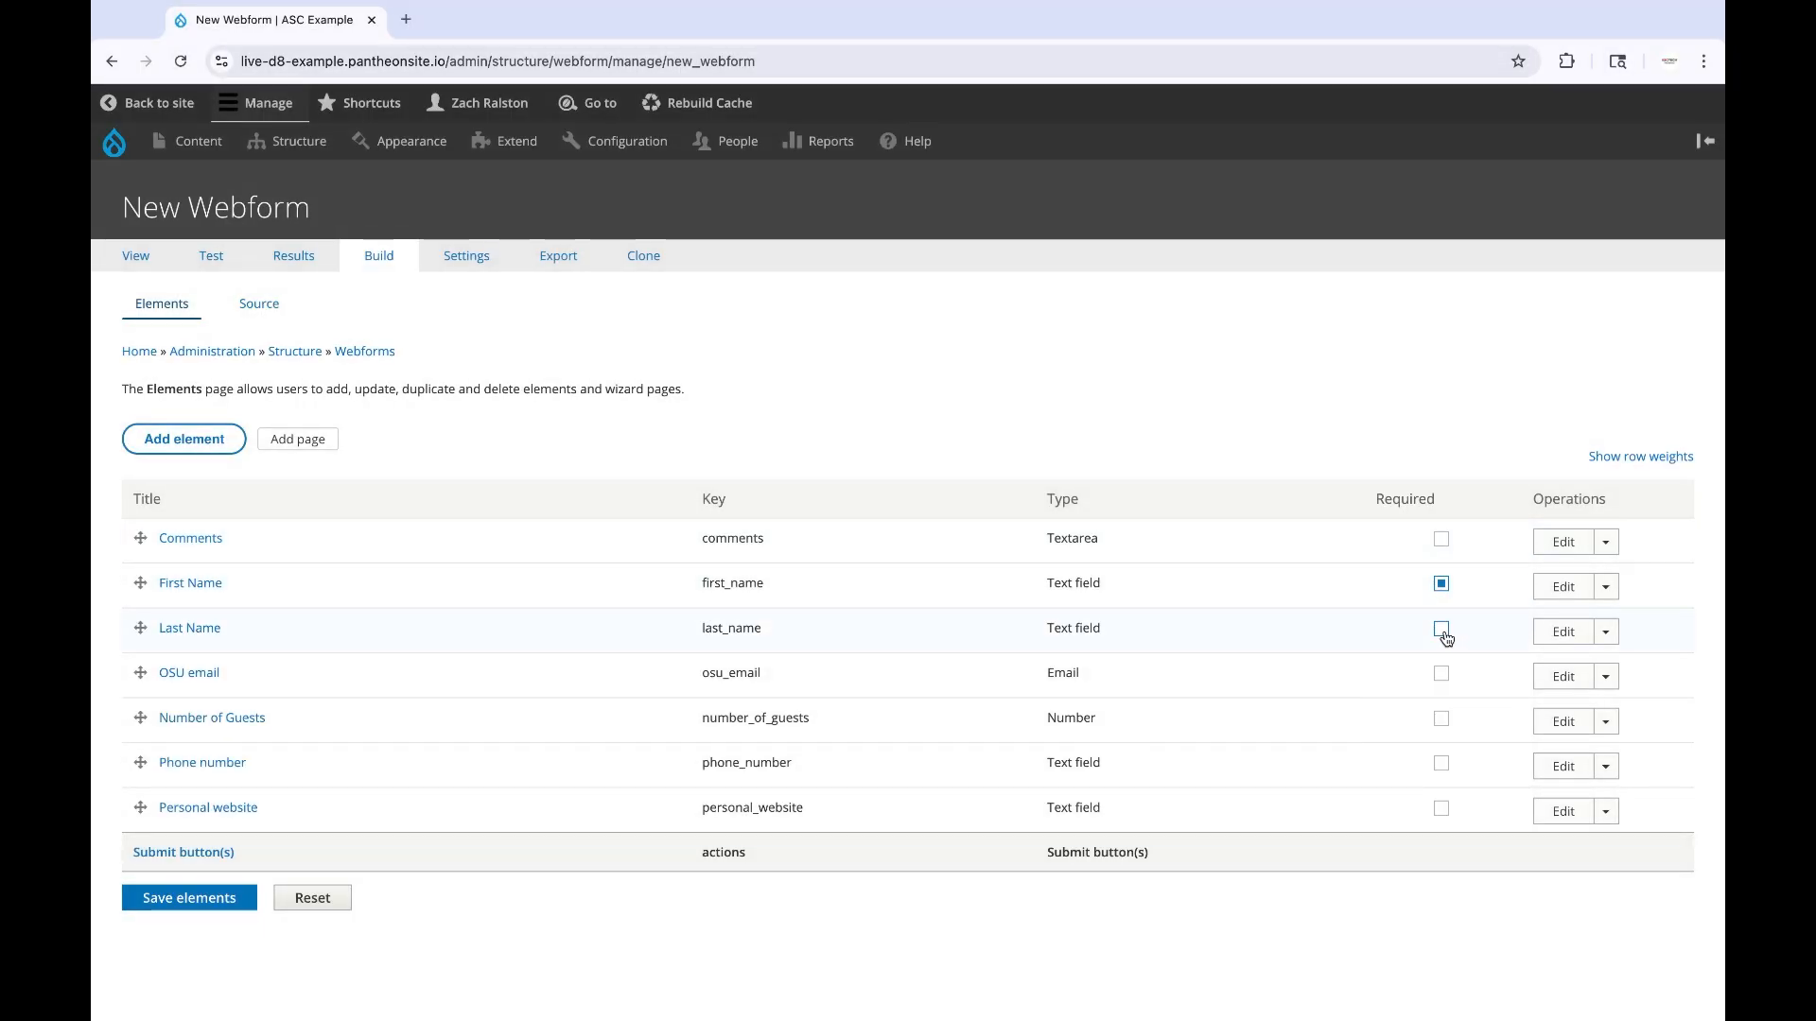
{"action": "left_click", "coordinate": [1442, 631]}
{"action": "left_click", "coordinate": [1441, 674]}
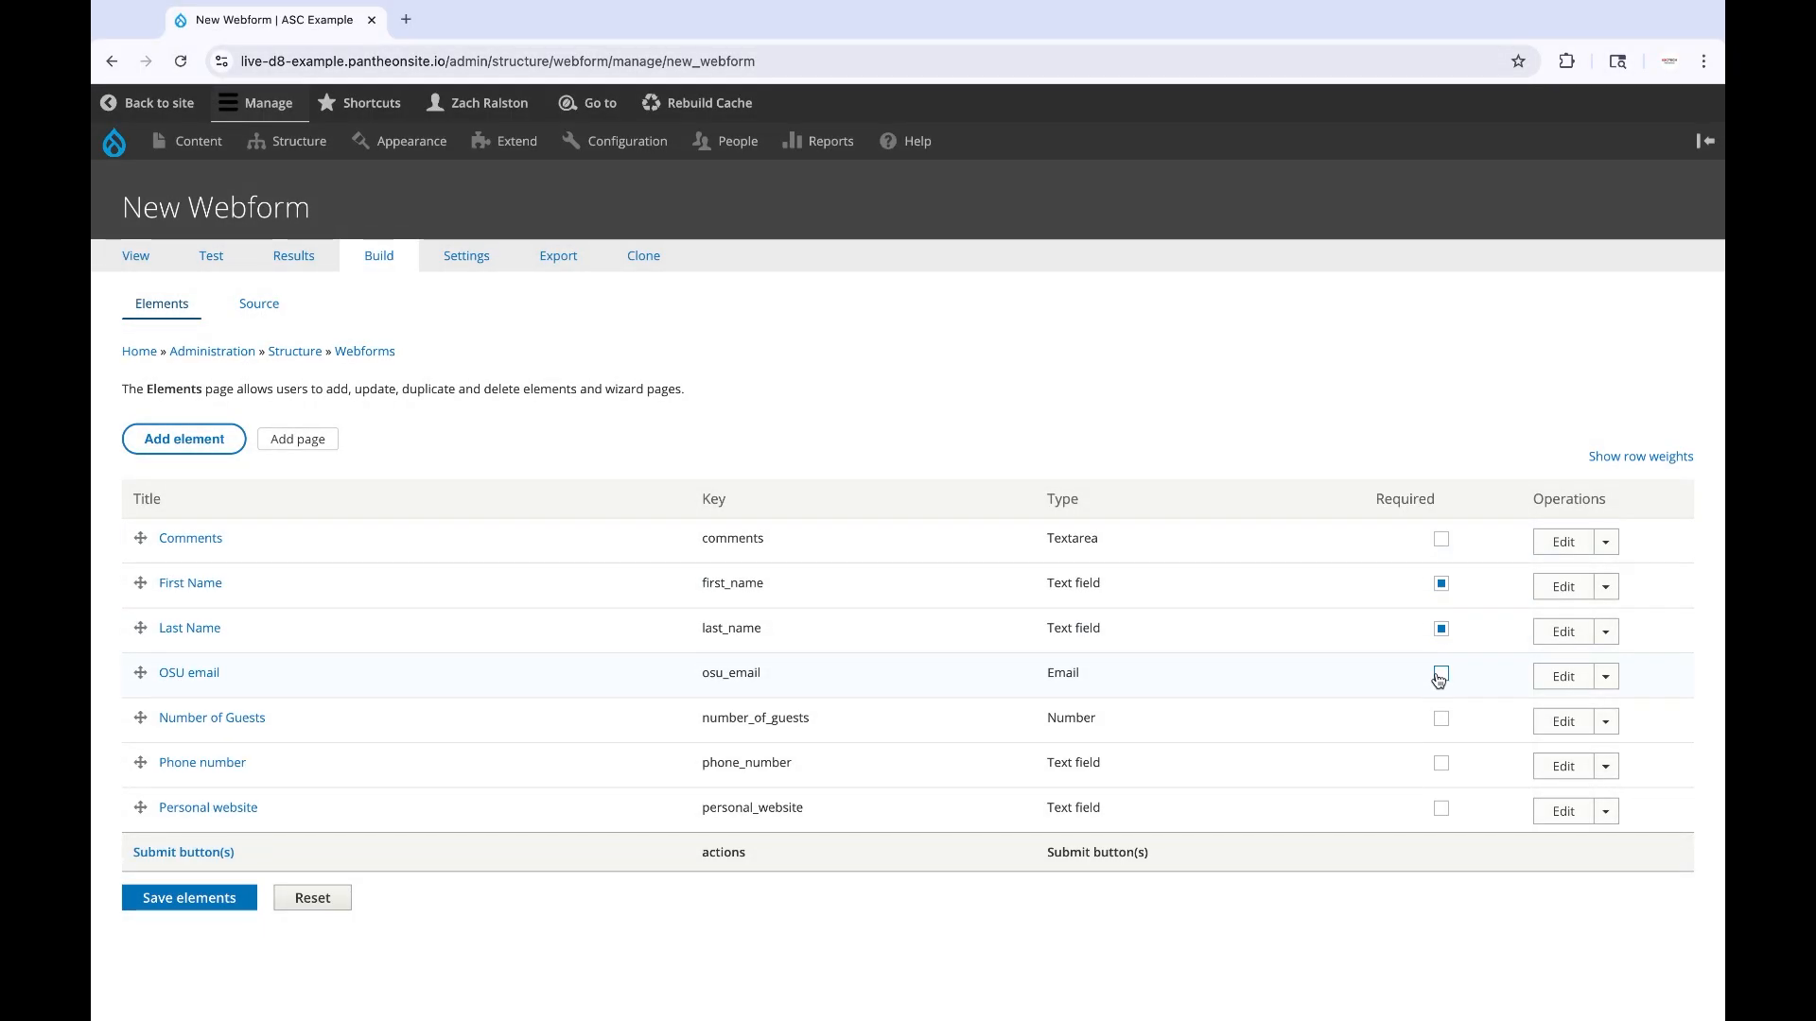
{"action": "left_click", "coordinate": [1440, 718]}
{"action": "left_click", "coordinate": [1440, 764]}
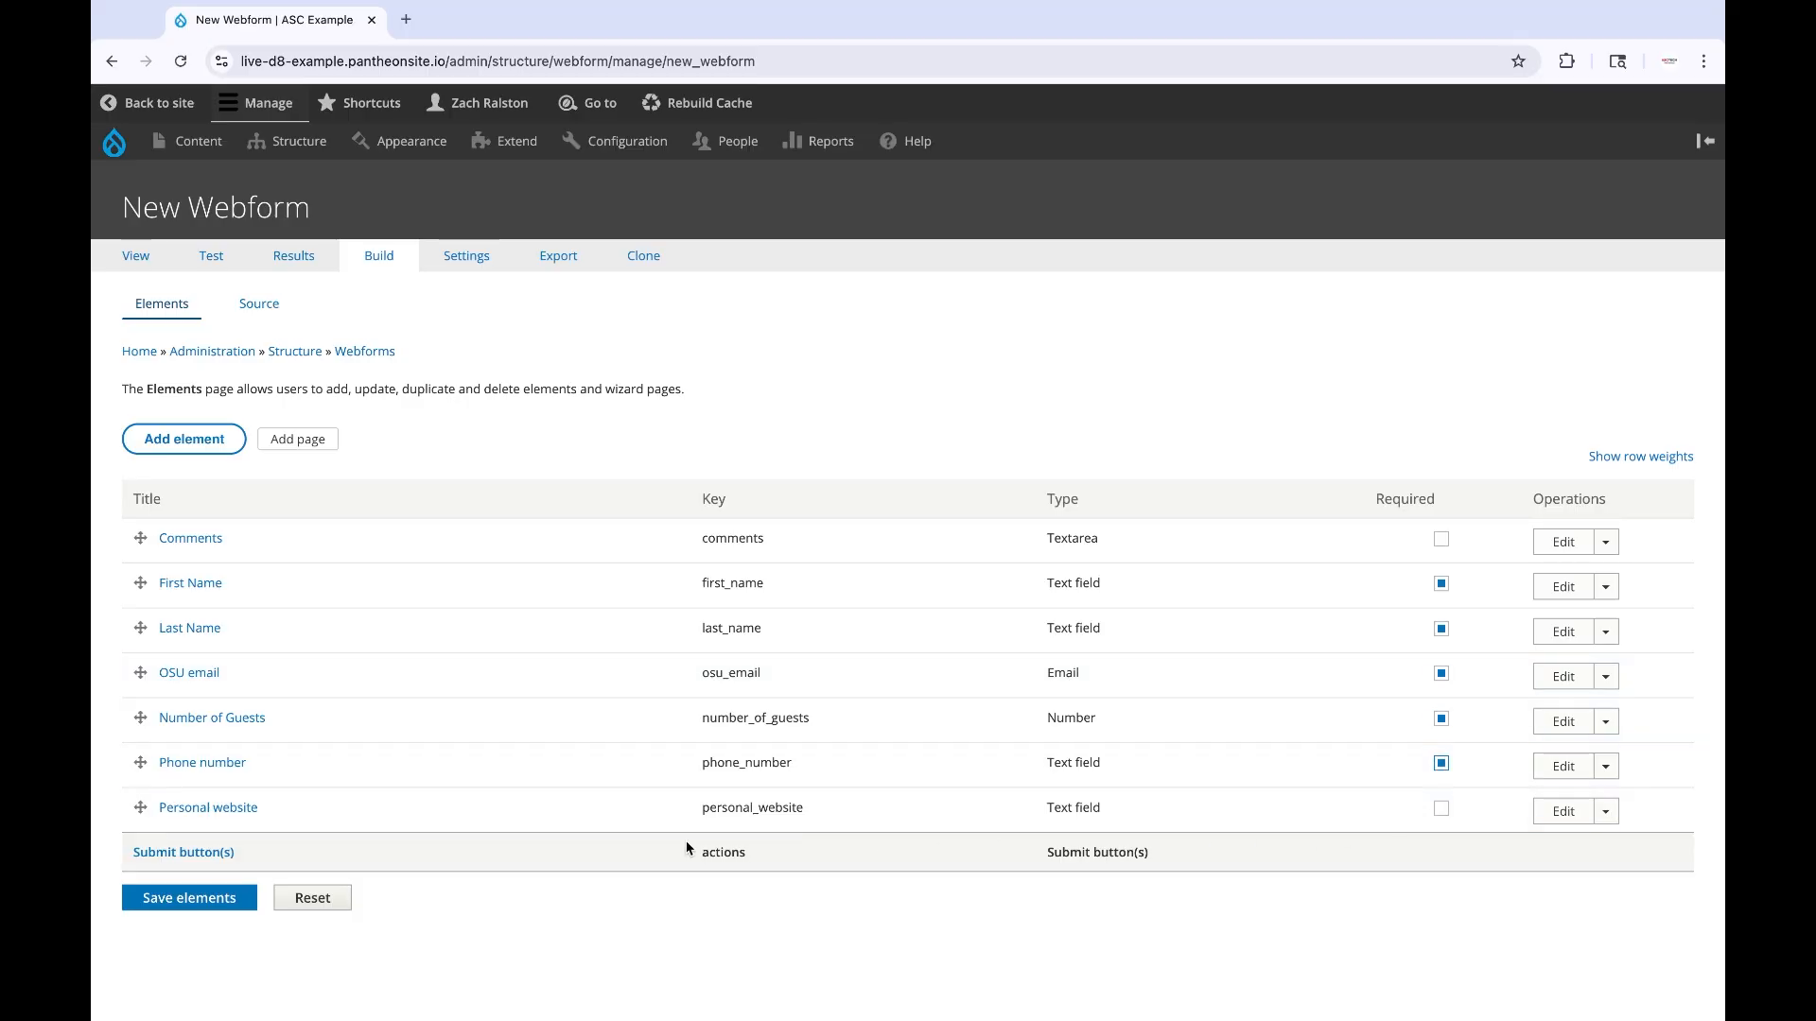
{"action": "left_click", "coordinate": [192, 900]}
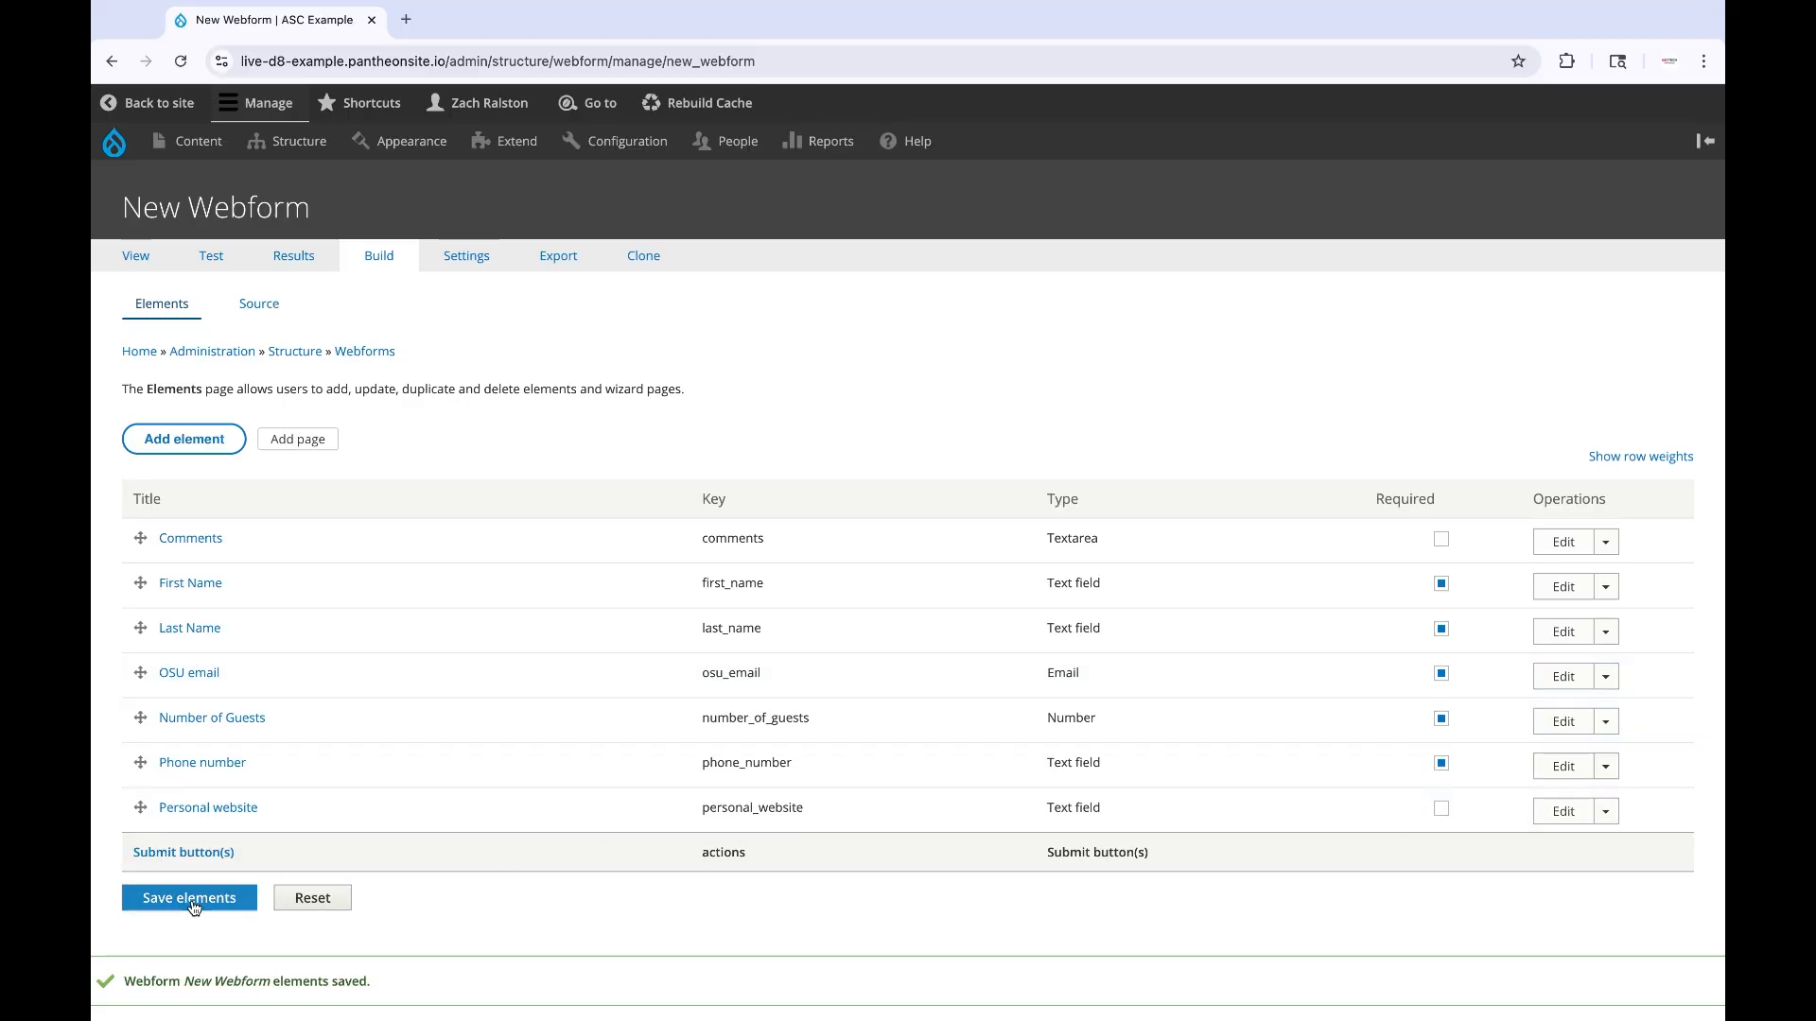
View the published form to check how its required fields are marked.
{"action": "left_click", "coordinate": [142, 253]}
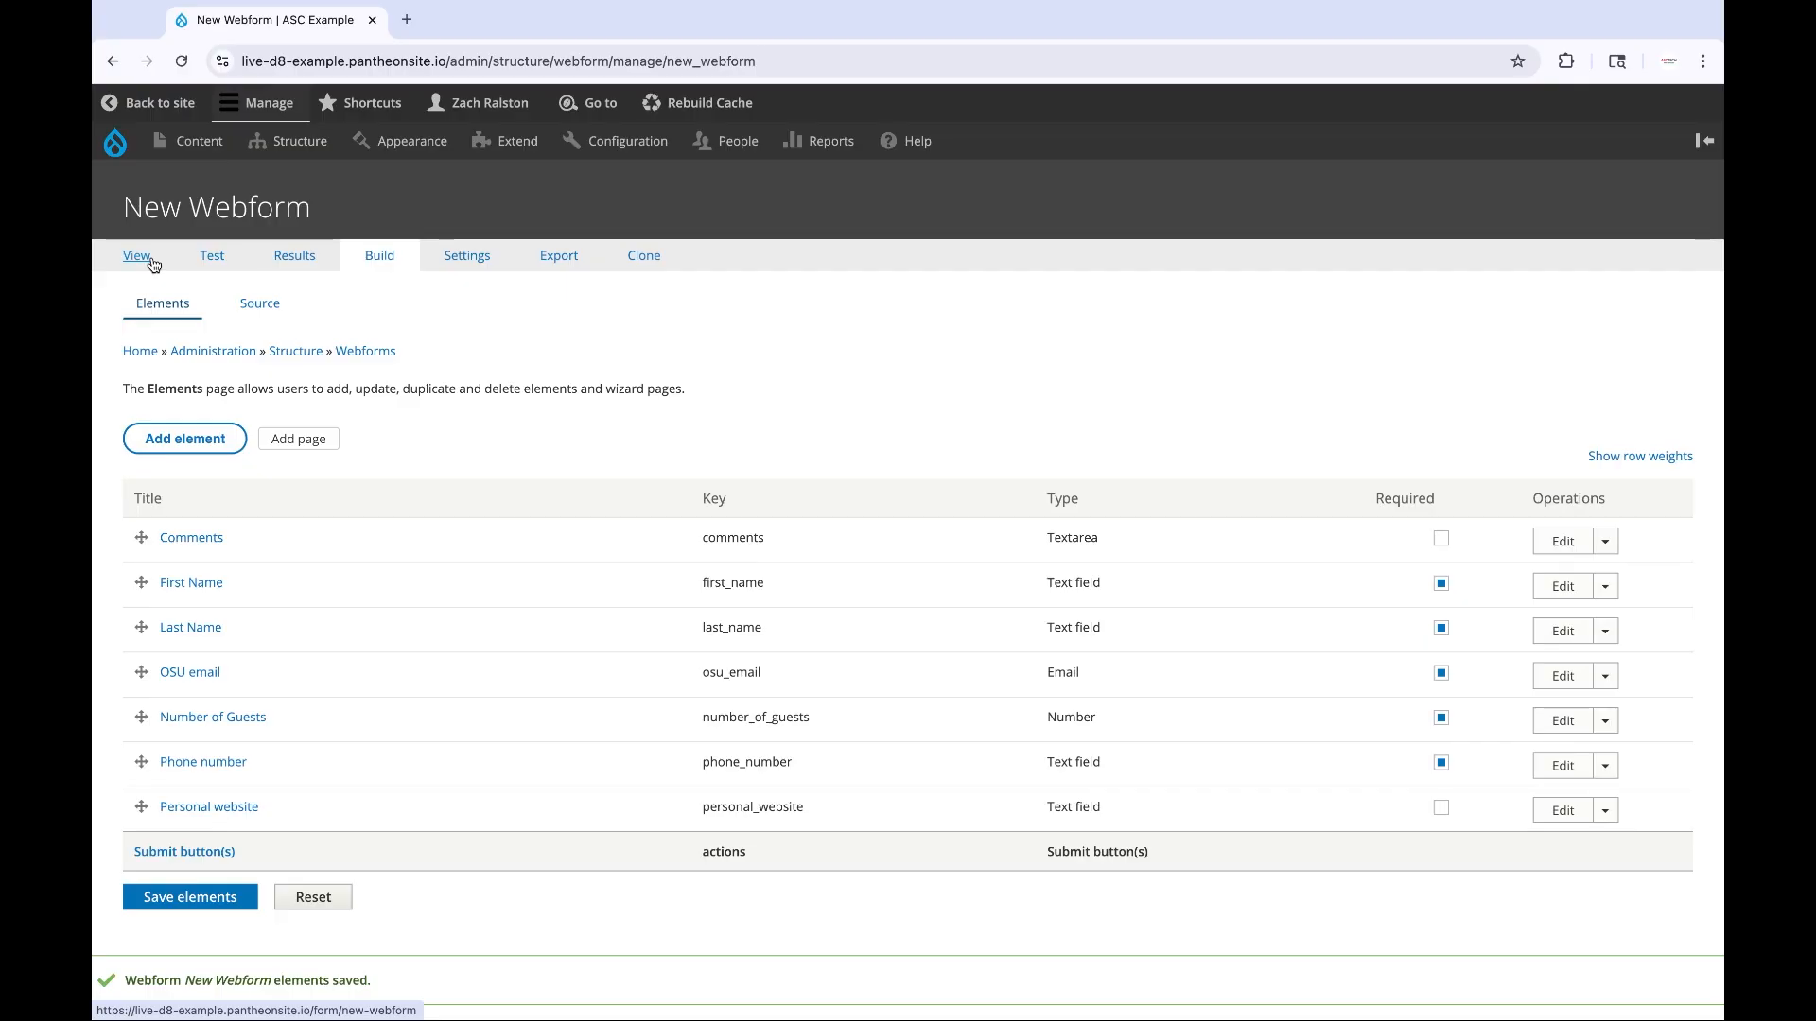
{"action": "scroll", "coordinate": [195, 734], "scroll_direction": "down", "scroll_amount": 5}
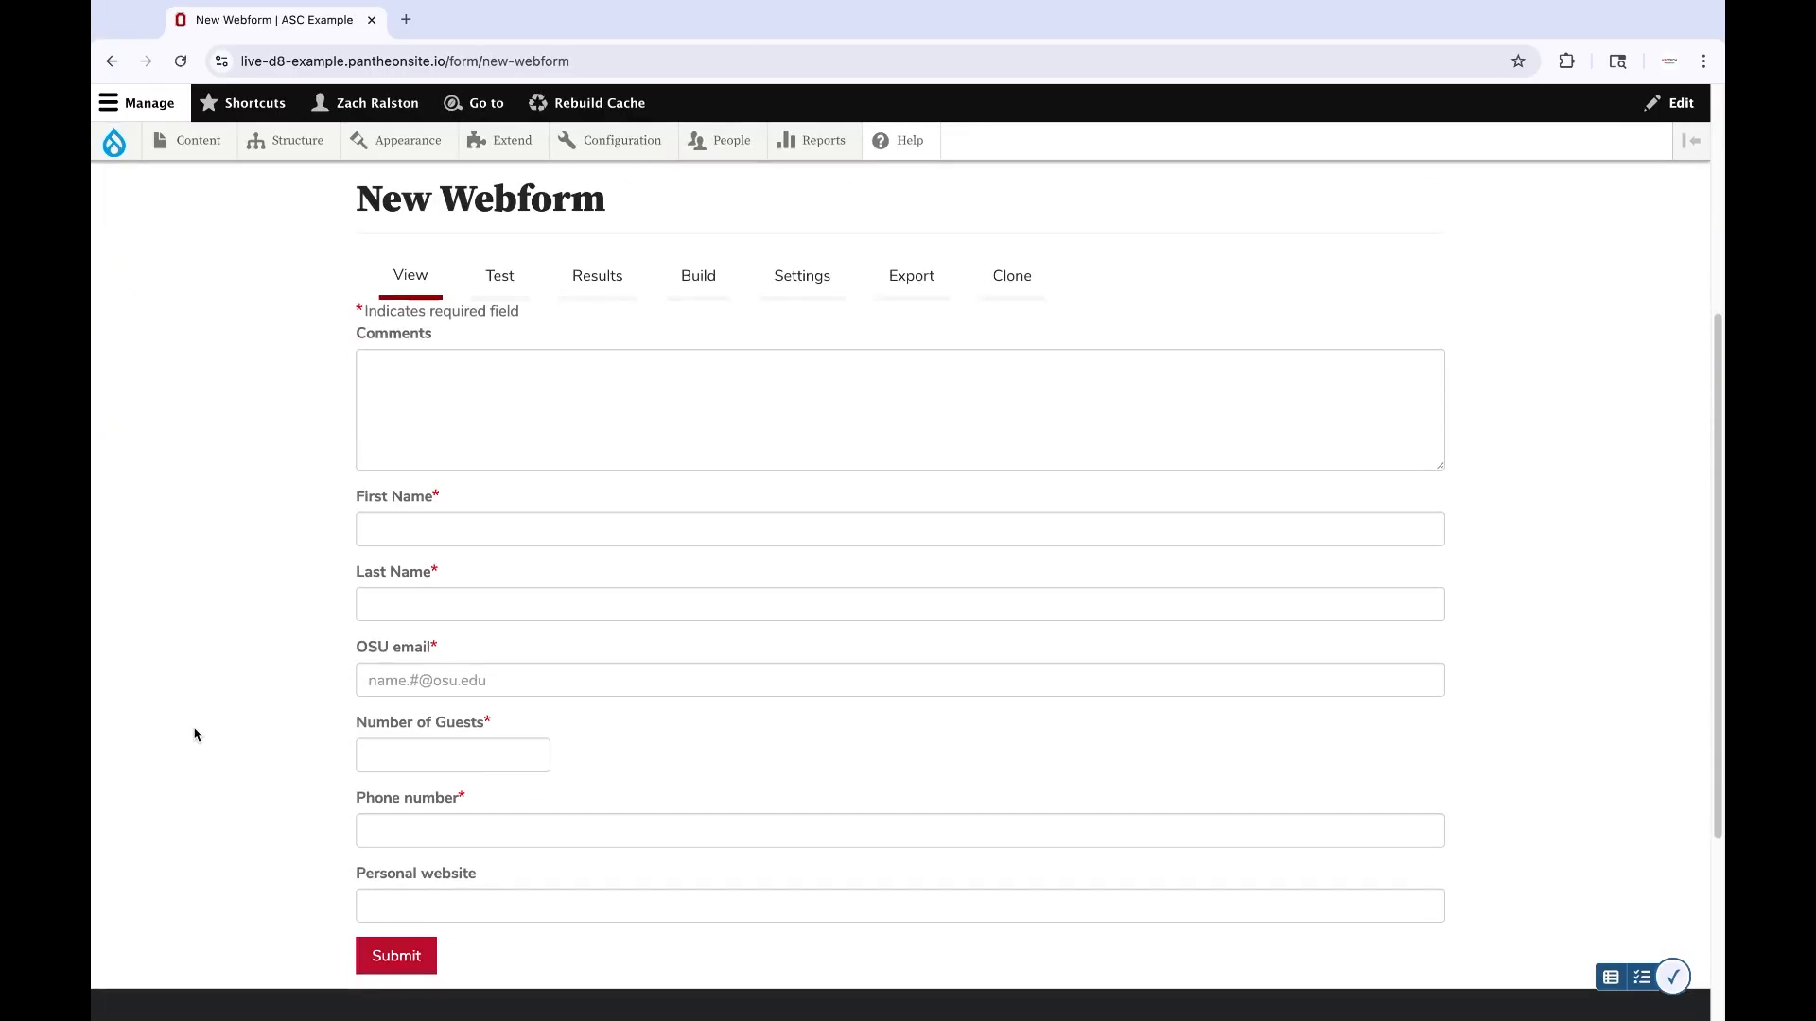